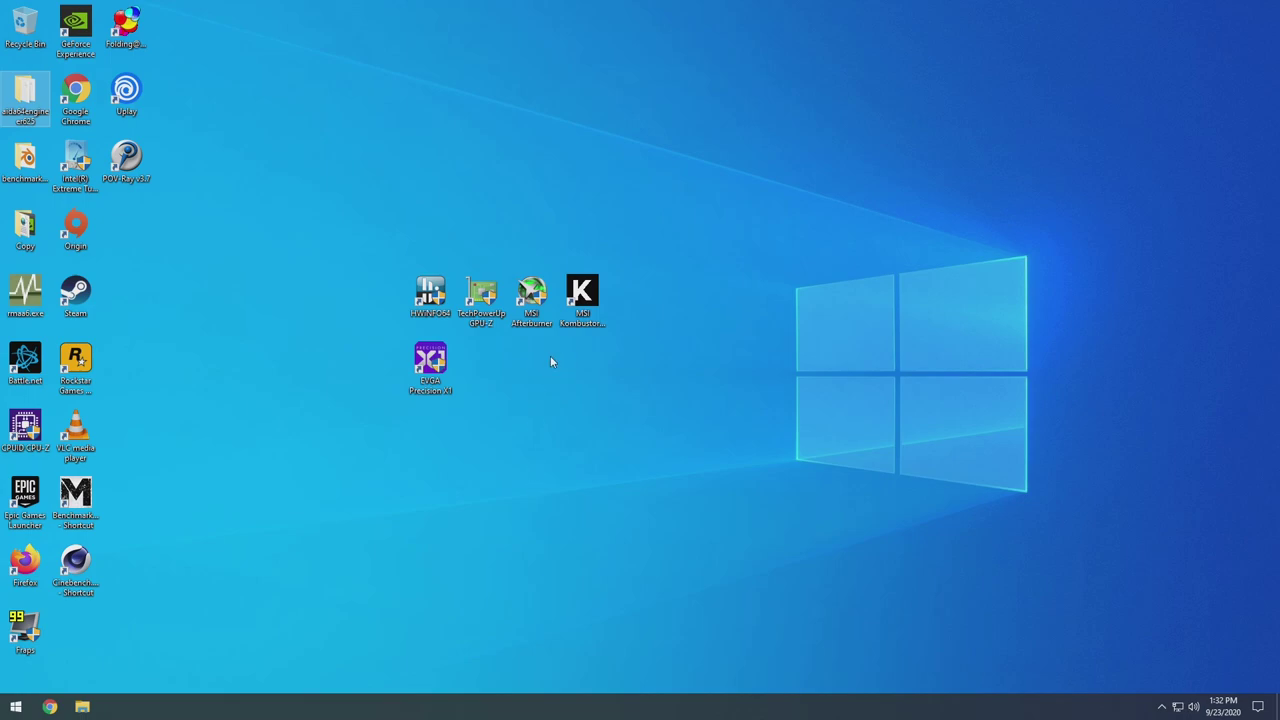
double_click(483, 295)
left_click(529, 440)
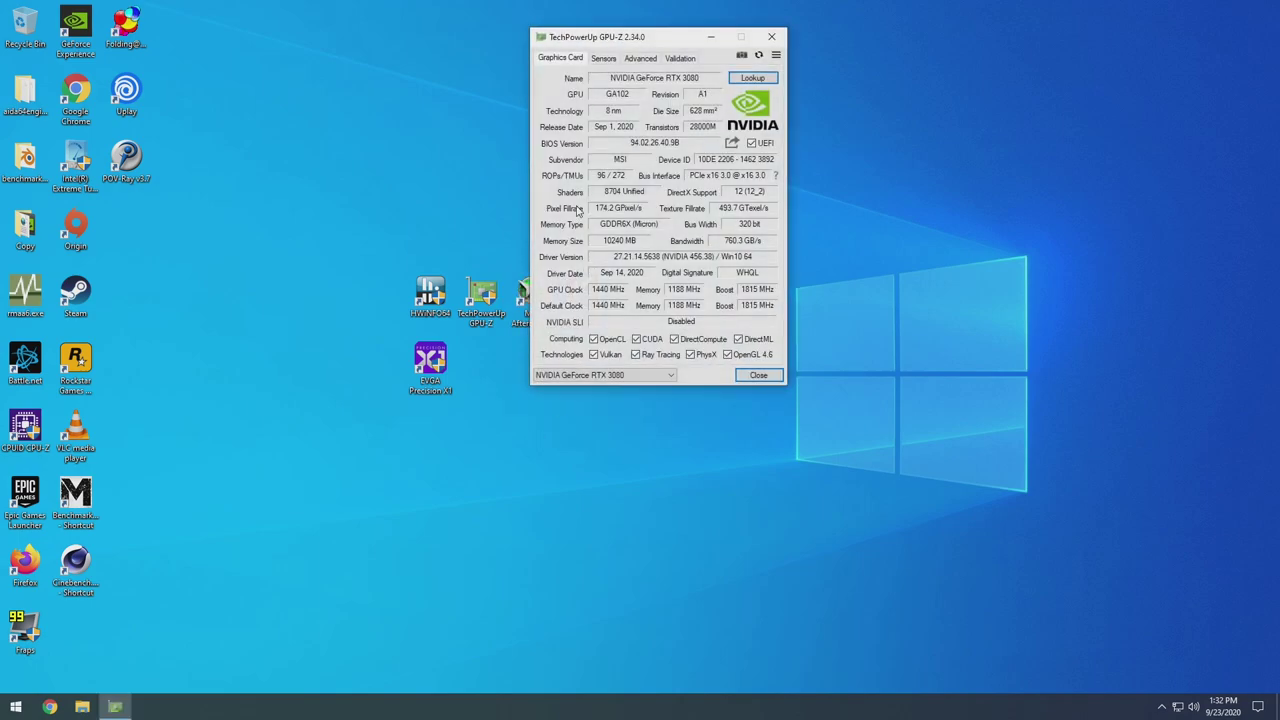
left_click_drag(614, 37, 636, 106)
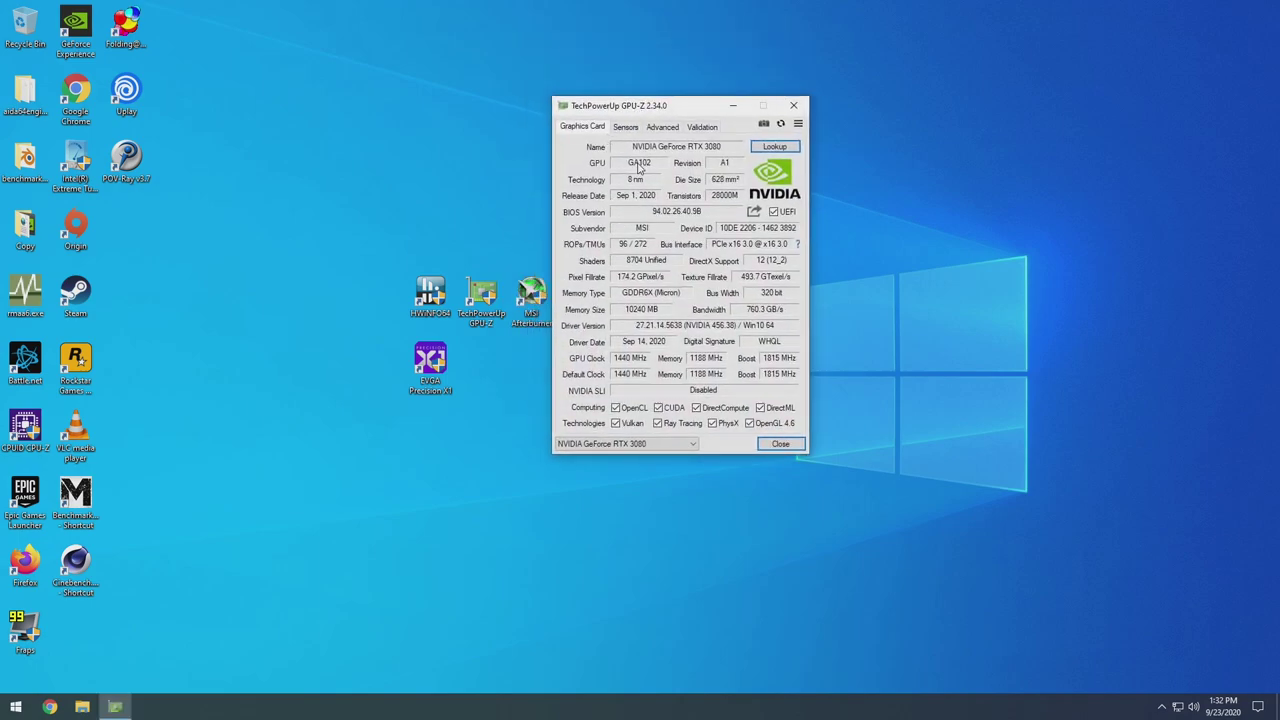
left_click(627, 128)
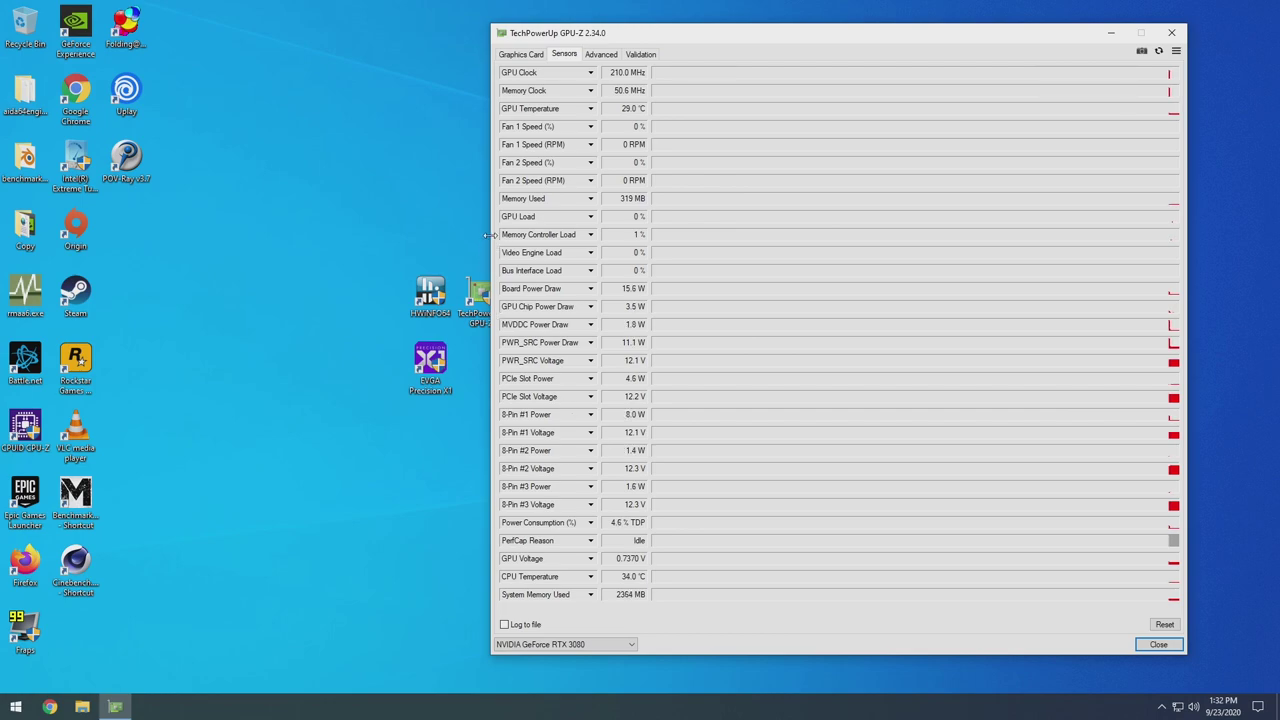
left_click_drag(491, 238, 614, 236)
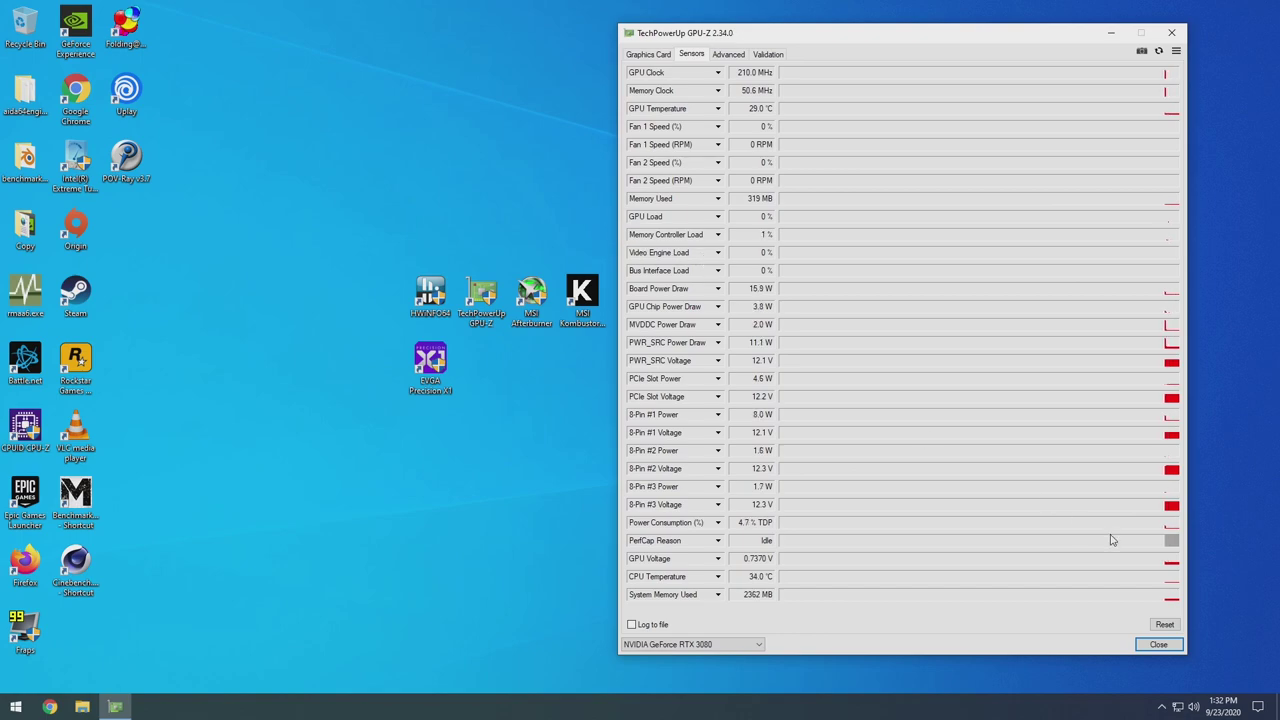
left_click(1148, 645)
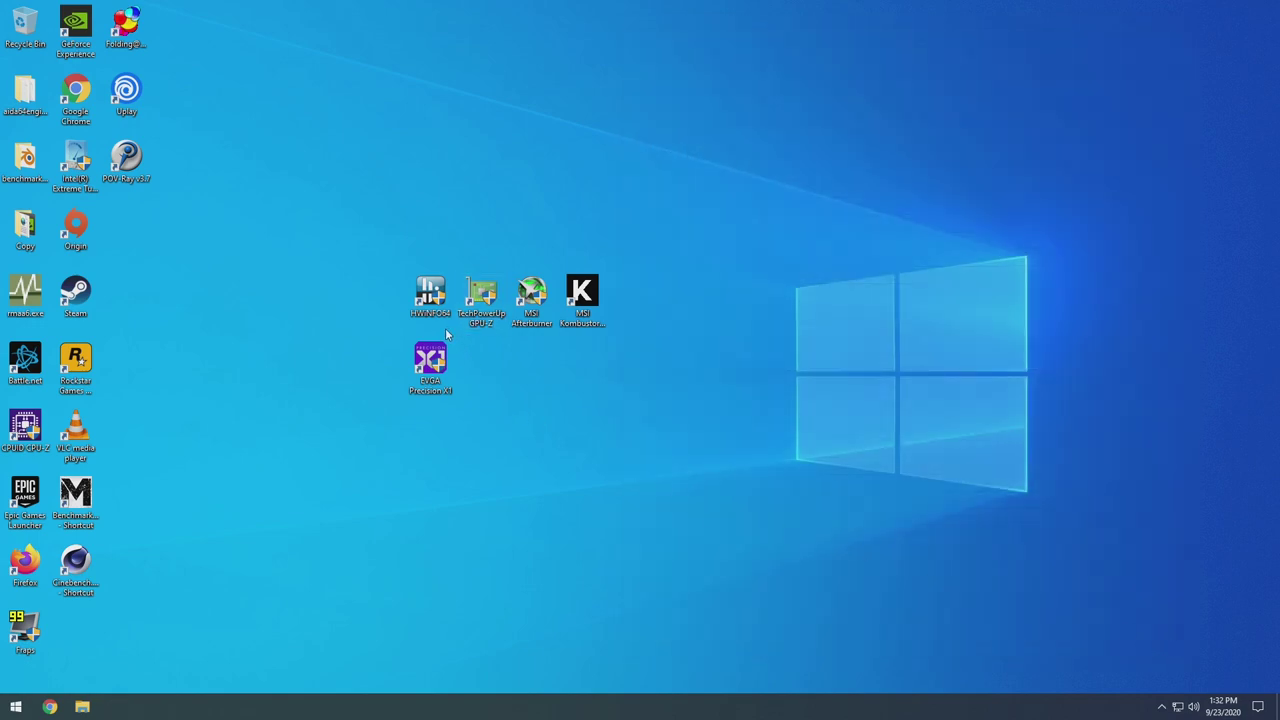
double_click(428, 300)
left_click(554, 437)
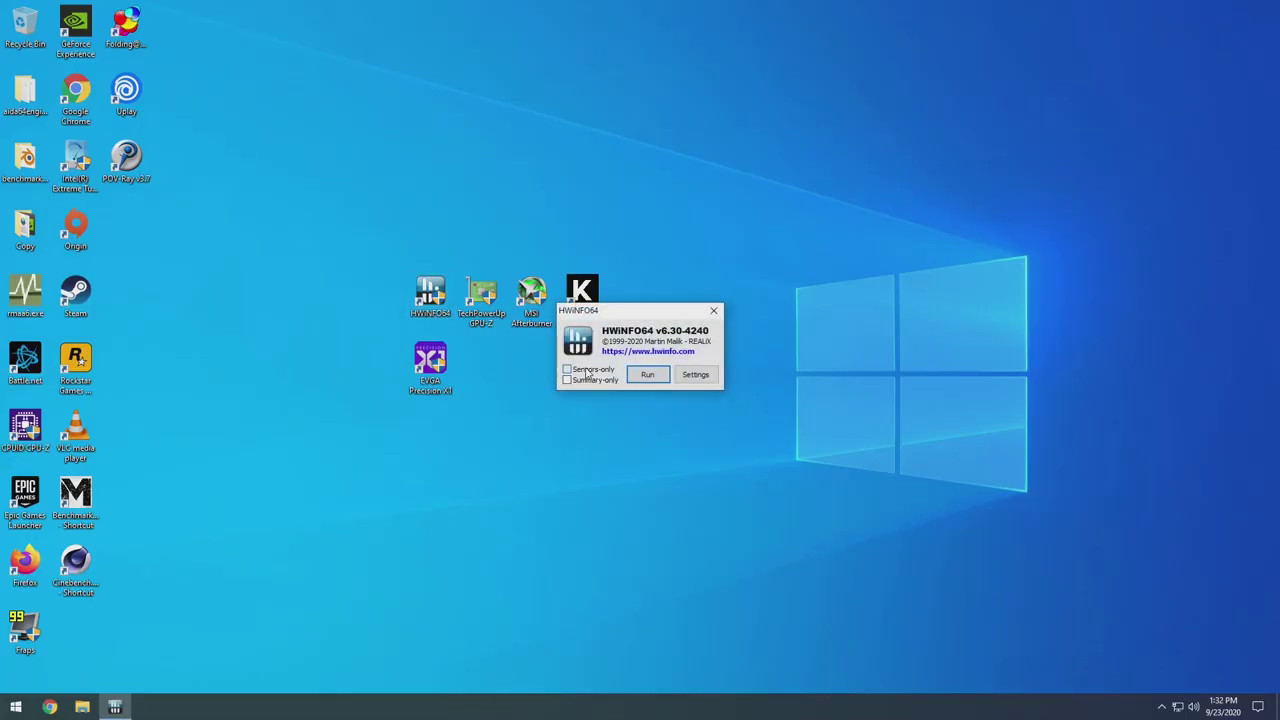
left_click(630, 376)
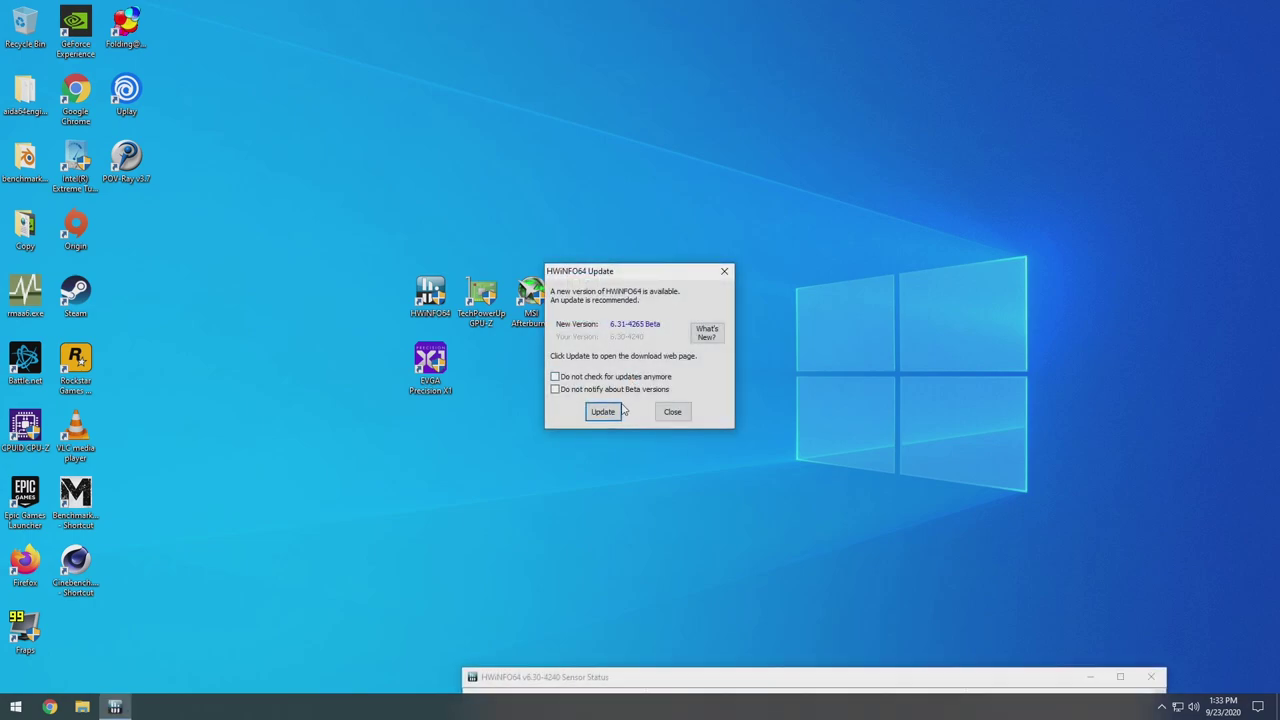
left_click(670, 412)
left_click_drag(565, 683, 418, 143)
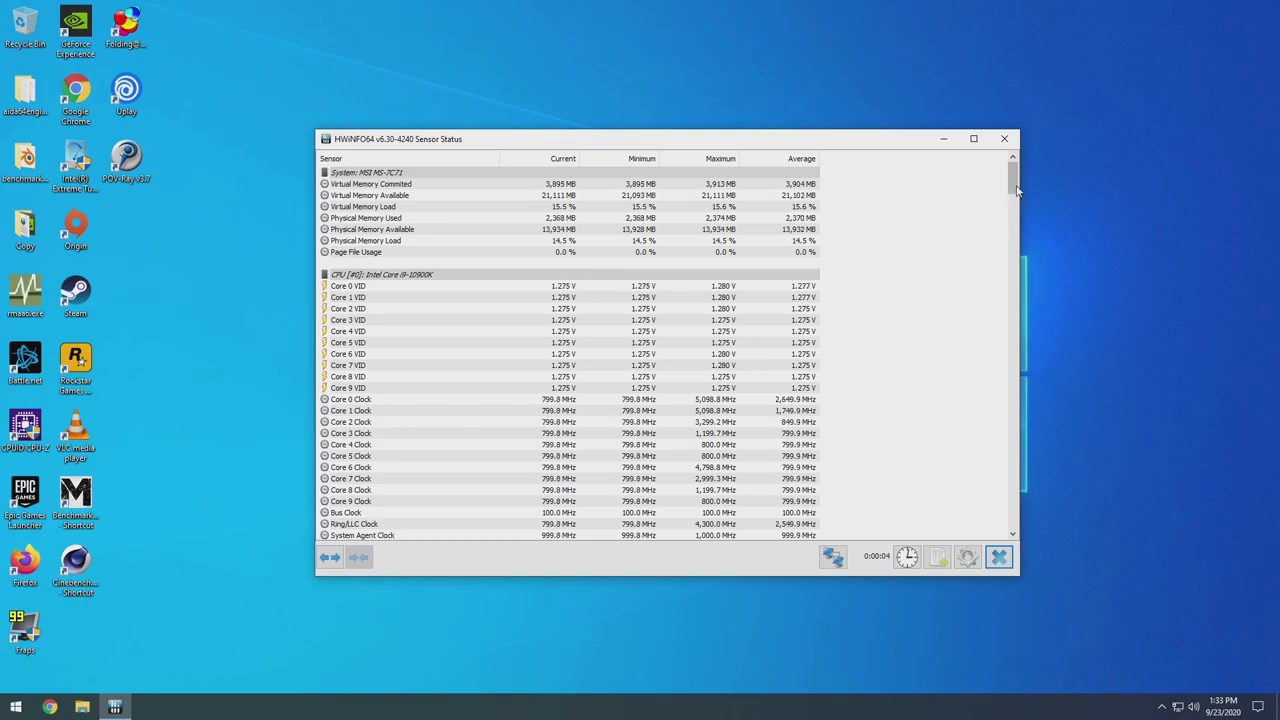
left_click_drag(1013, 172, 1022, 474)
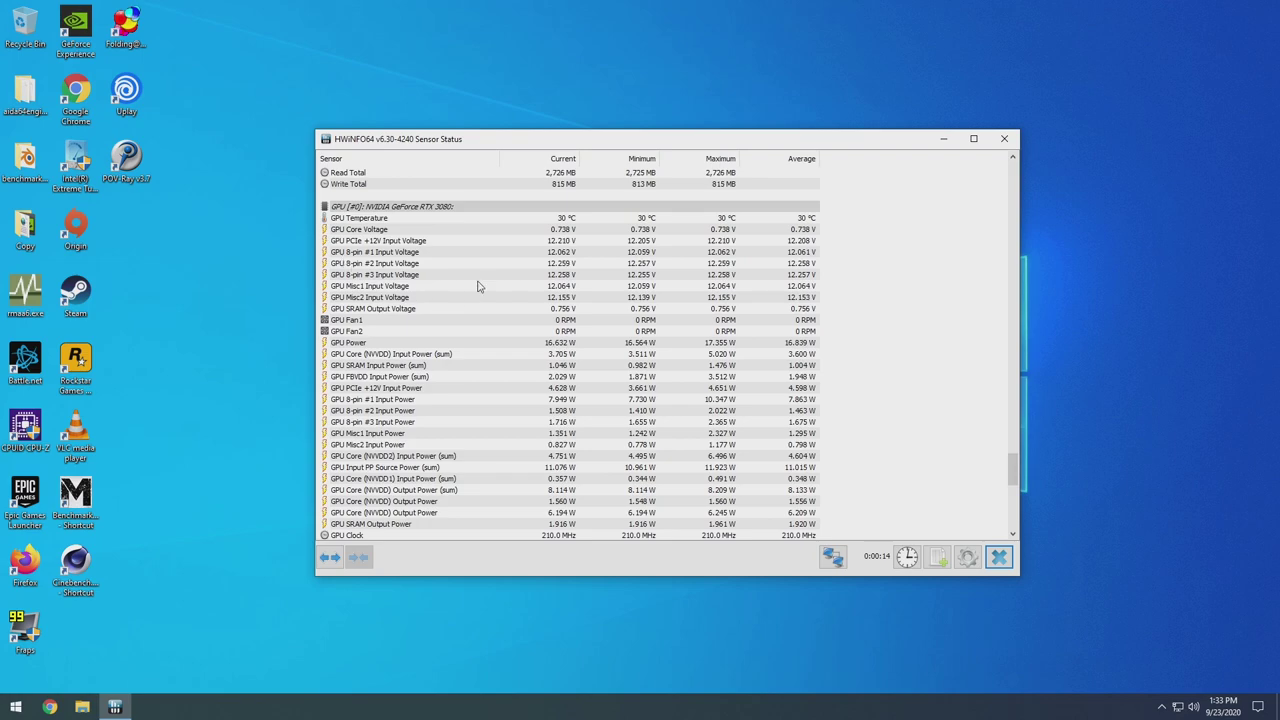
left_click_drag(1012, 483, 1010, 472)
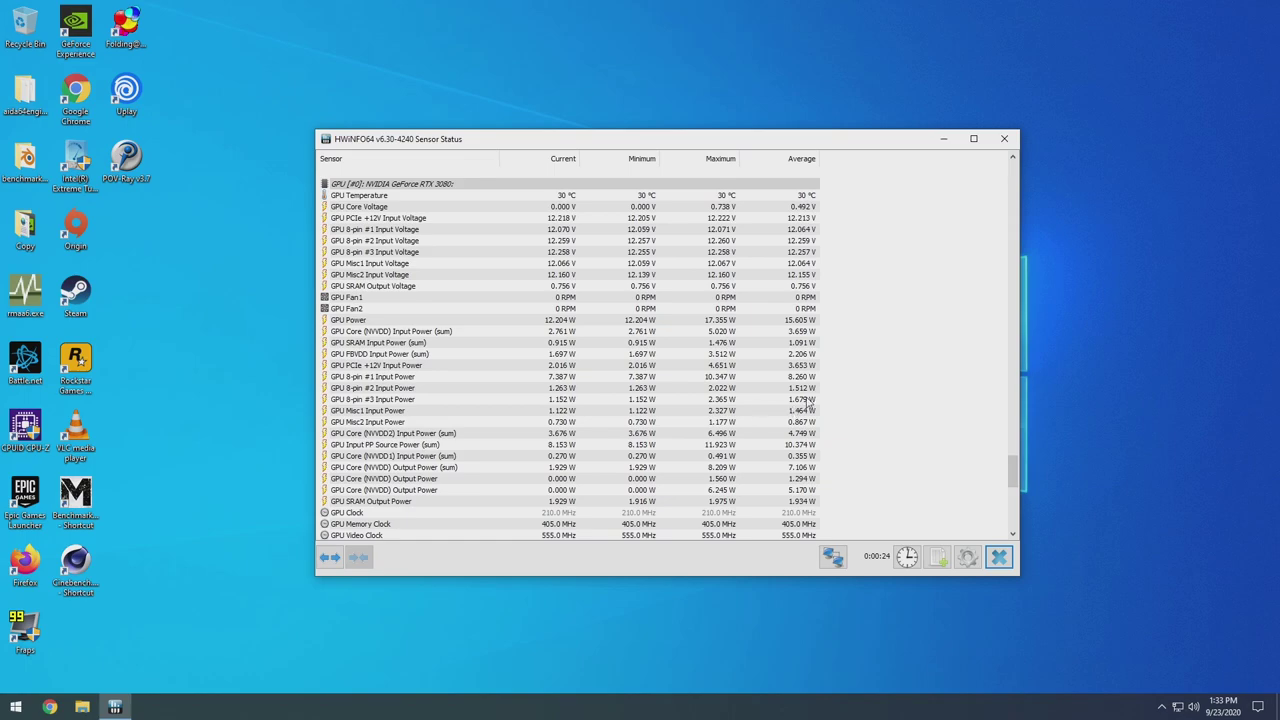
mouse_move(1012, 478)
left_mouse_down()
mouse_move(1006, 400)
mouse_move(997, 467)
left_mouse_up()
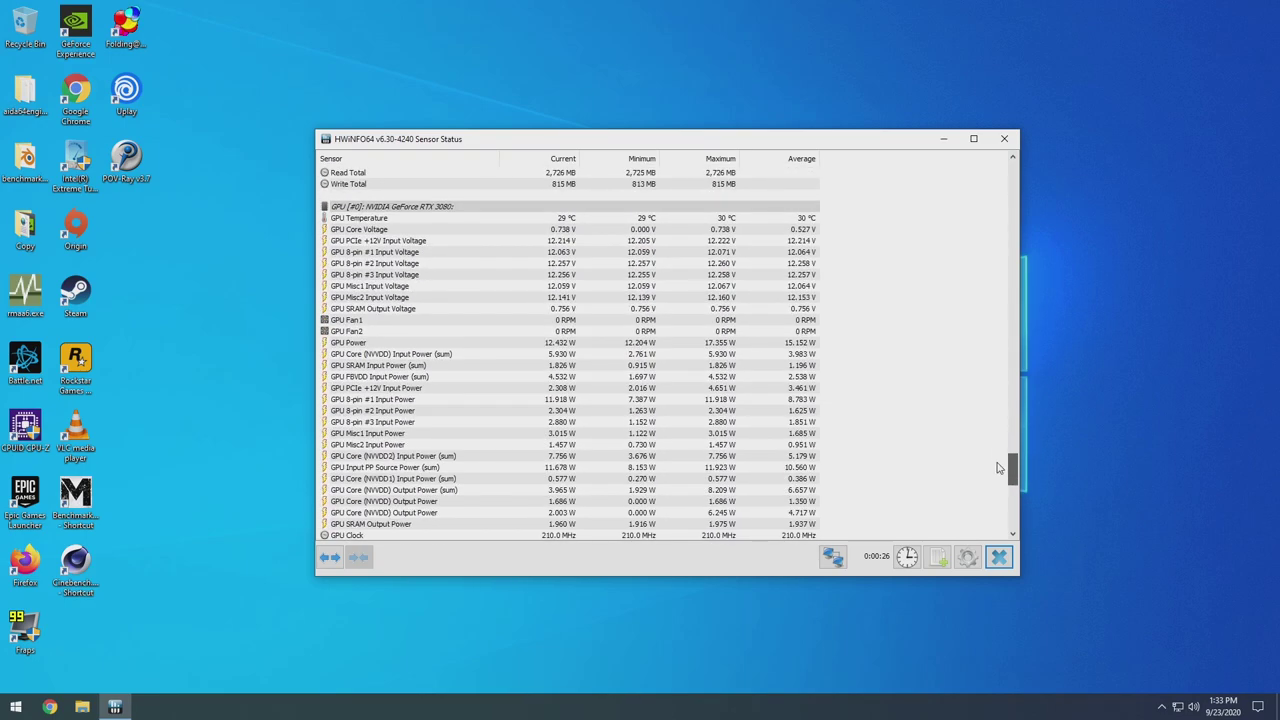
left_click(1004, 138)
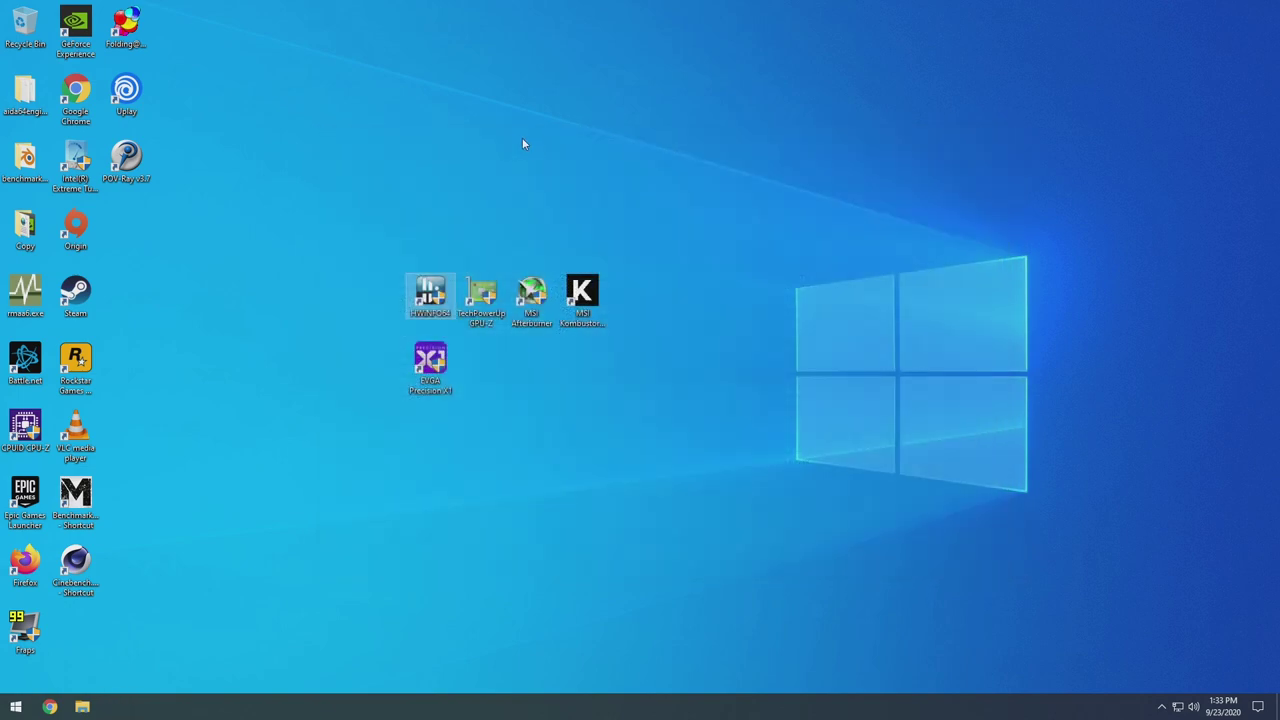
left_click(566, 357)
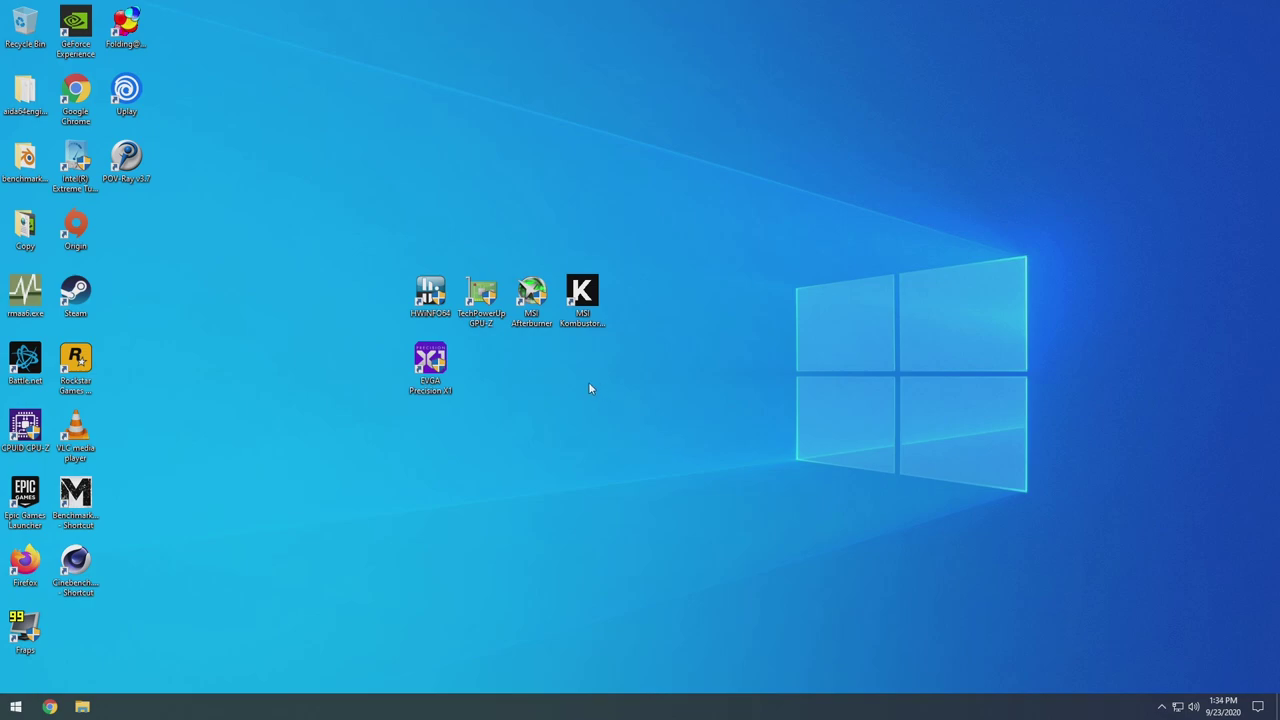
left_click(532, 326)
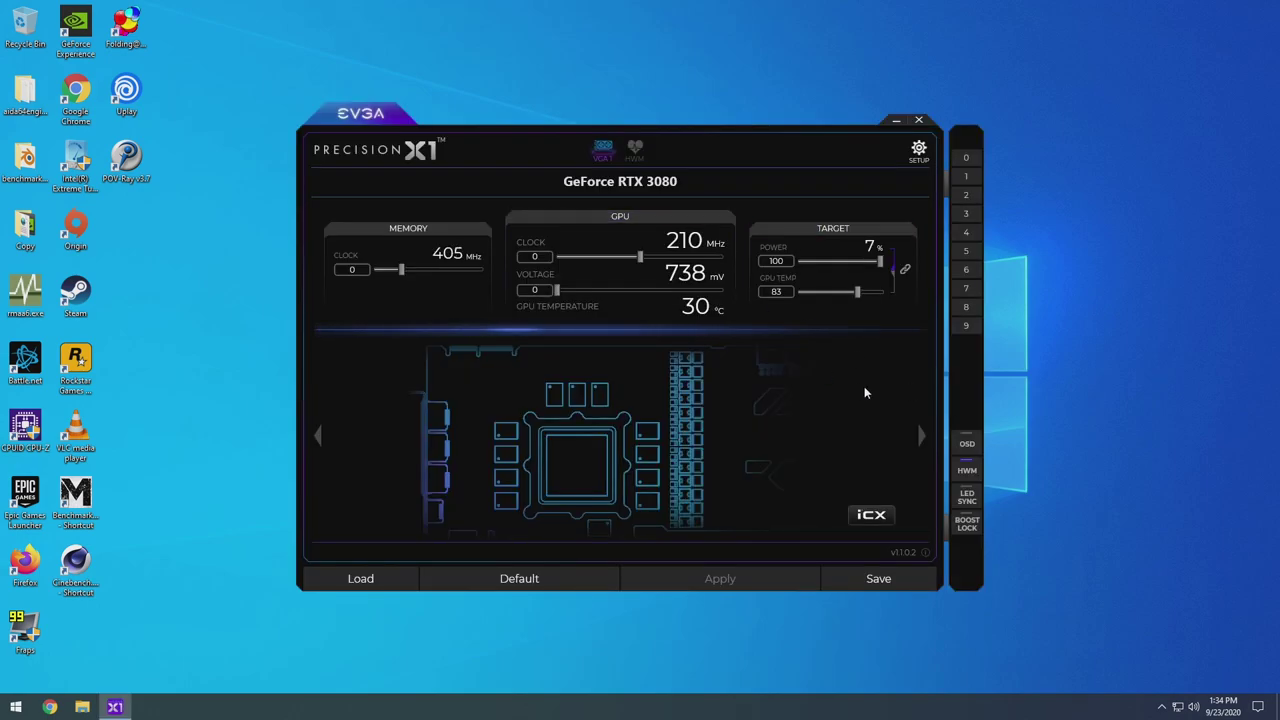
left_click(923, 436)
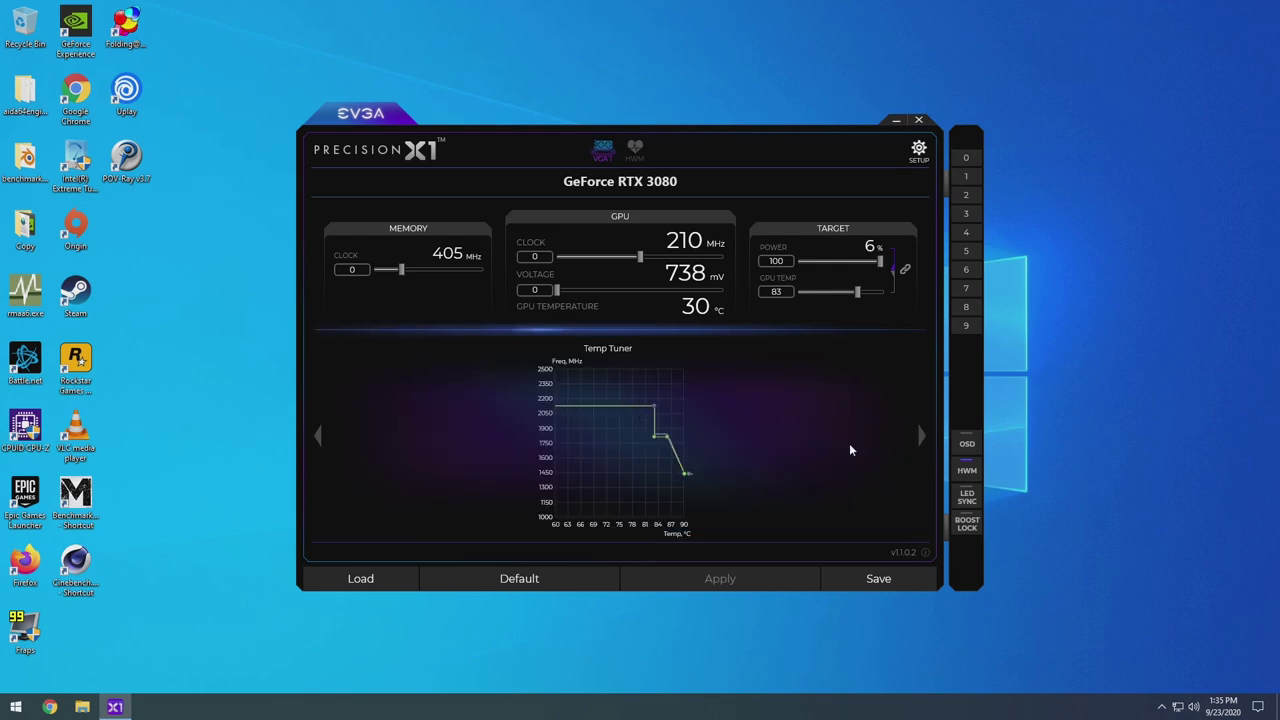
left_click(922, 437)
left_click(922, 437)
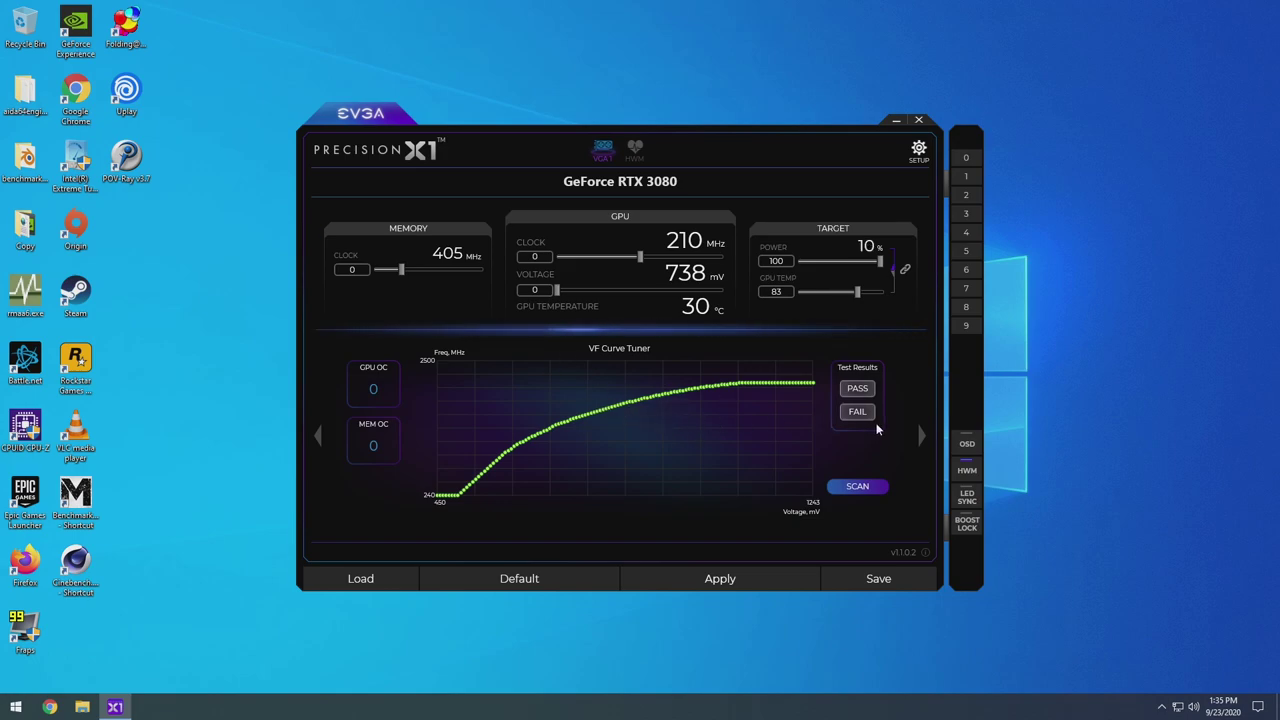
left_click(921, 435)
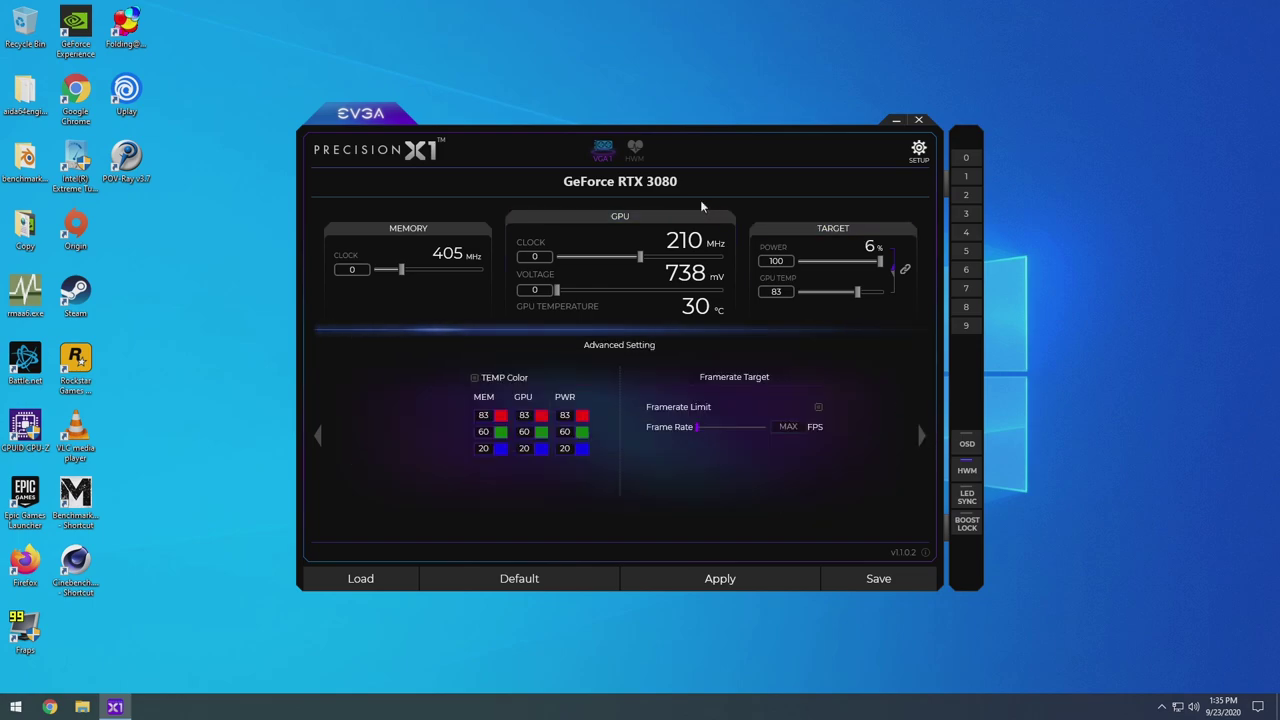
left_click(640, 151)
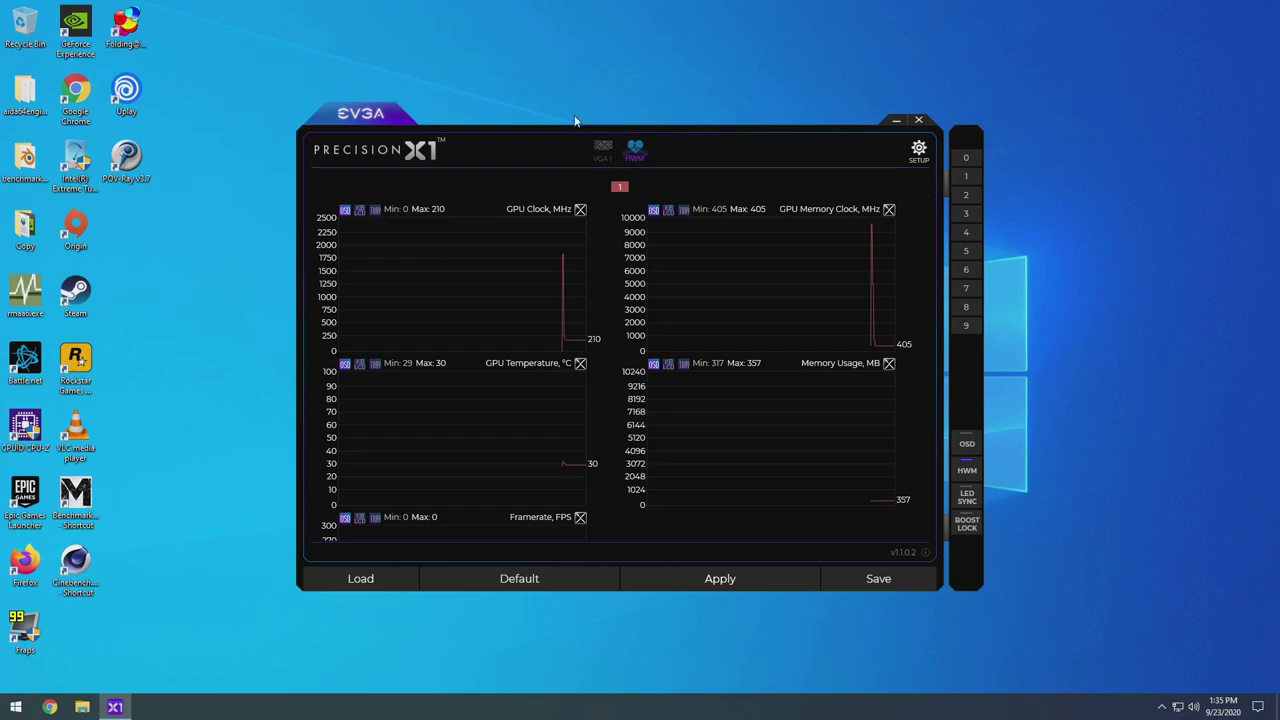
left_click(603, 147)
left_click(918, 120)
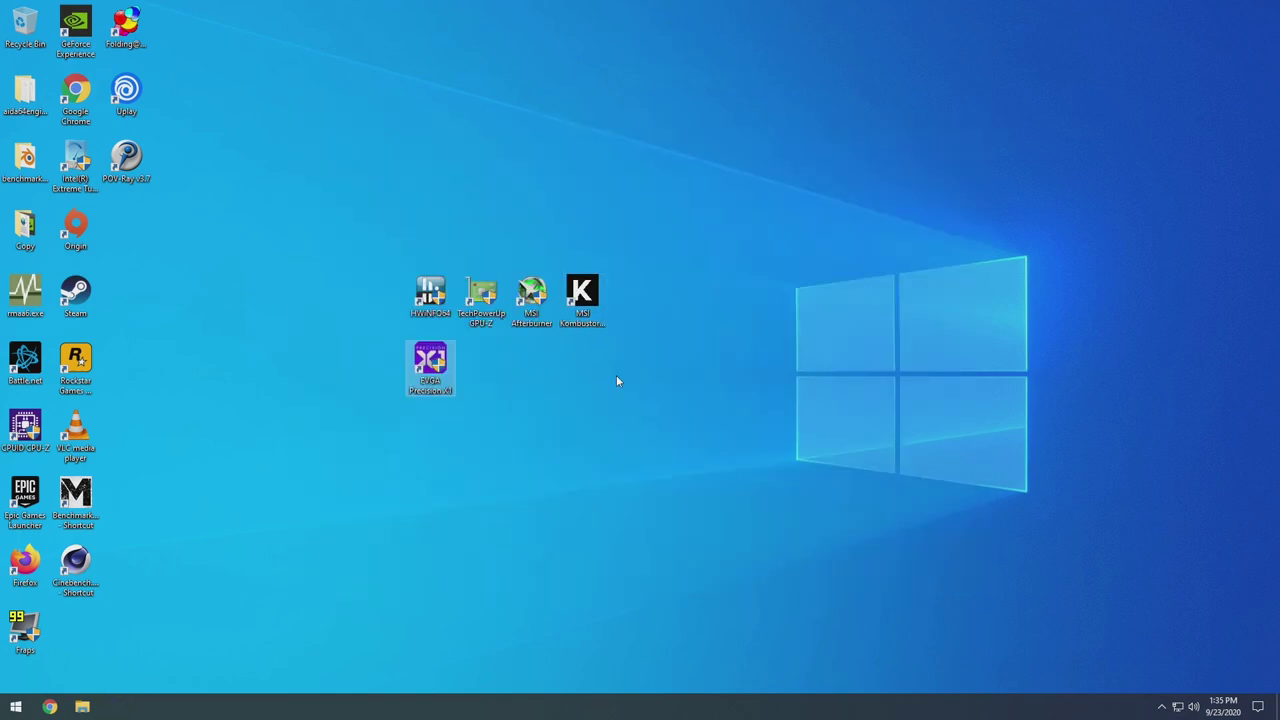
Launch MSI Afterburner from its desktop shortcut and approve the admin prompt
left_click(531, 298)
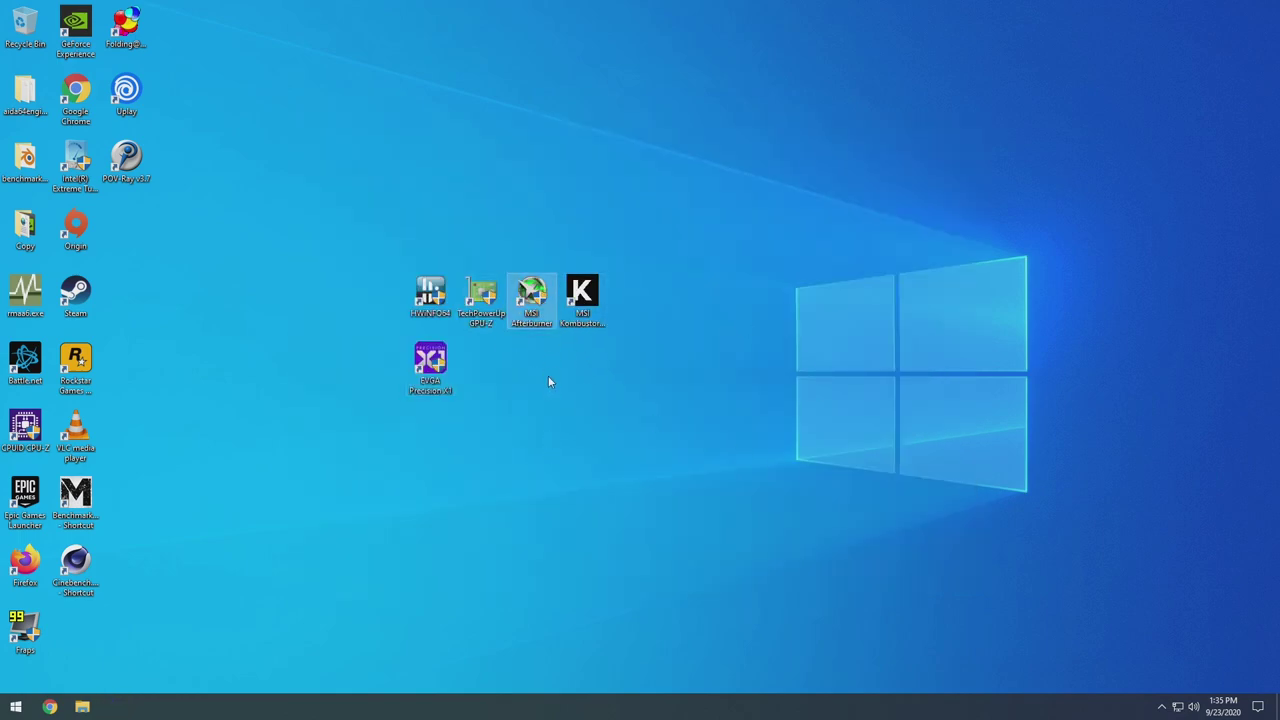
double_click(531, 298)
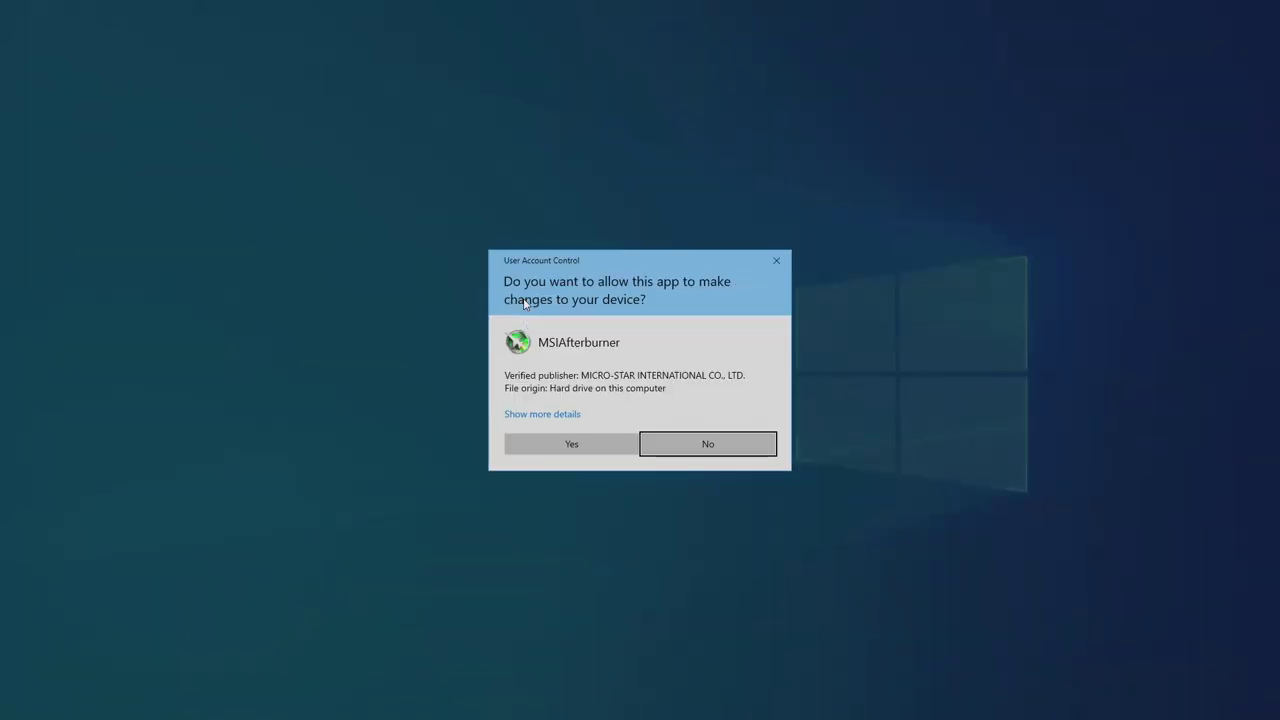
left_click(581, 442)
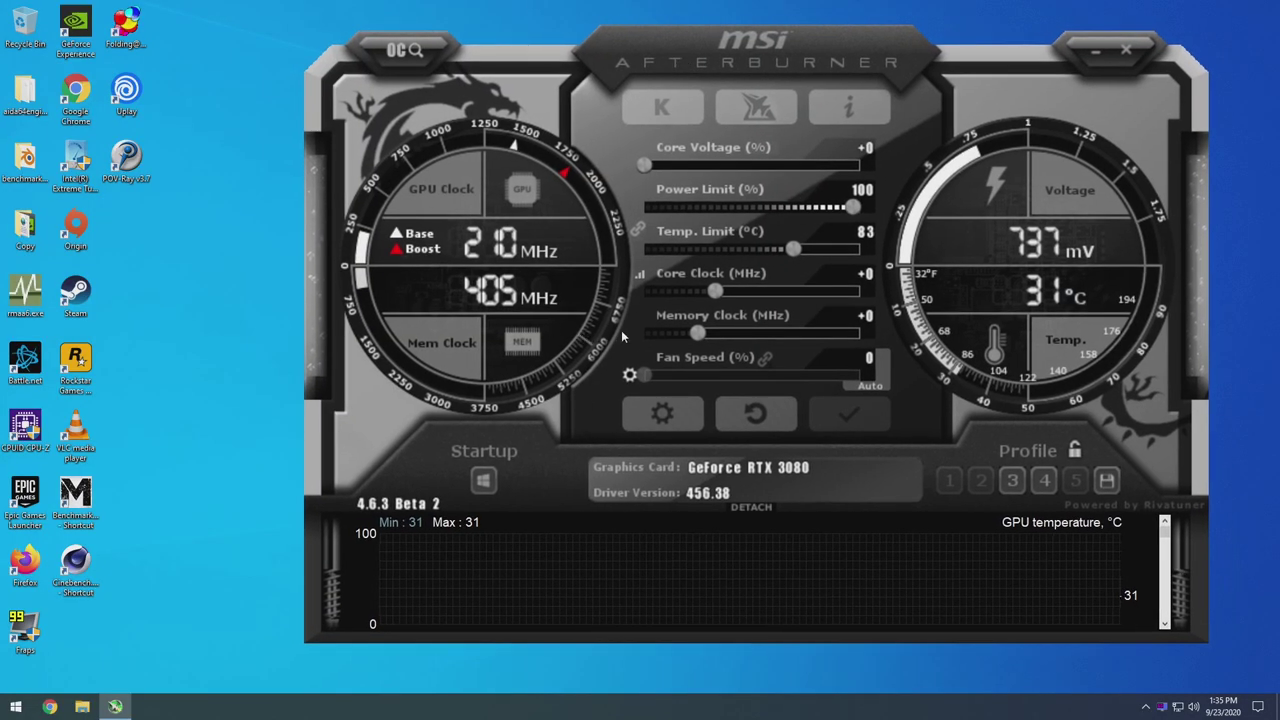
Apply the MSI Mystic Afterburner skin in the User Interface settings and confirm with OK
left_click(677, 425)
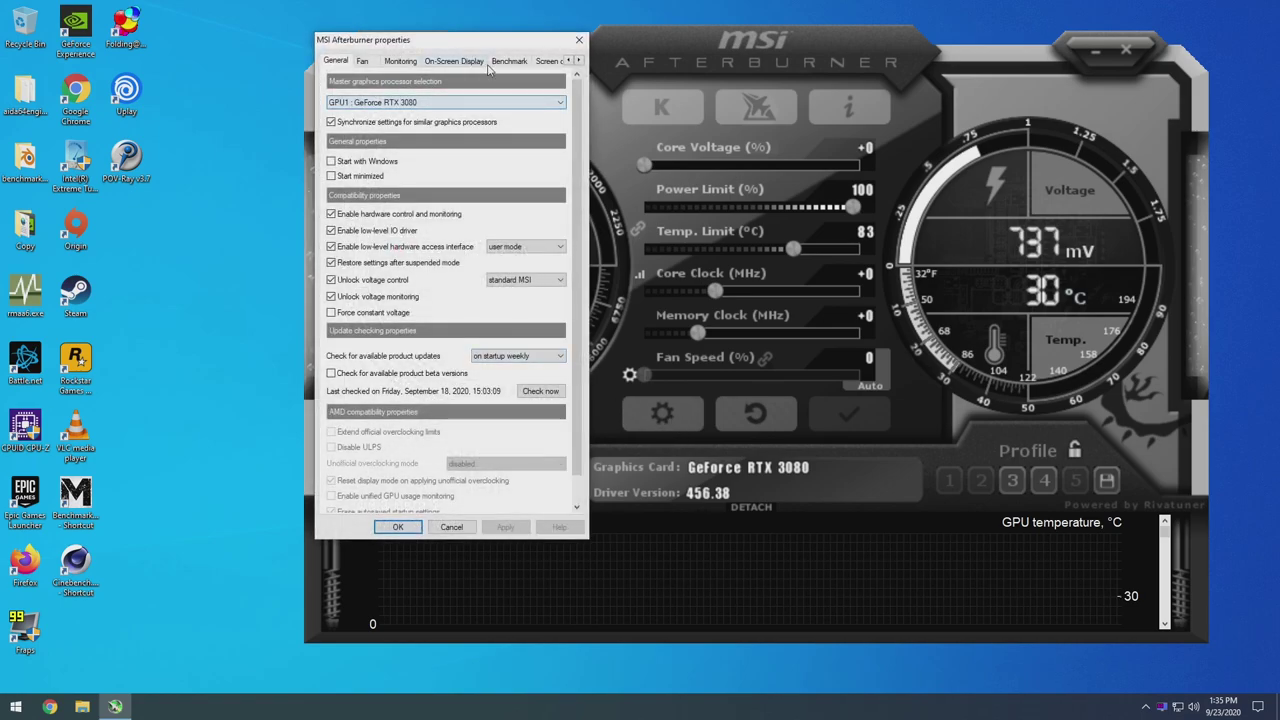
left_click(576, 63)
left_click(576, 63)
left_click(576, 63)
left_click(576, 63)
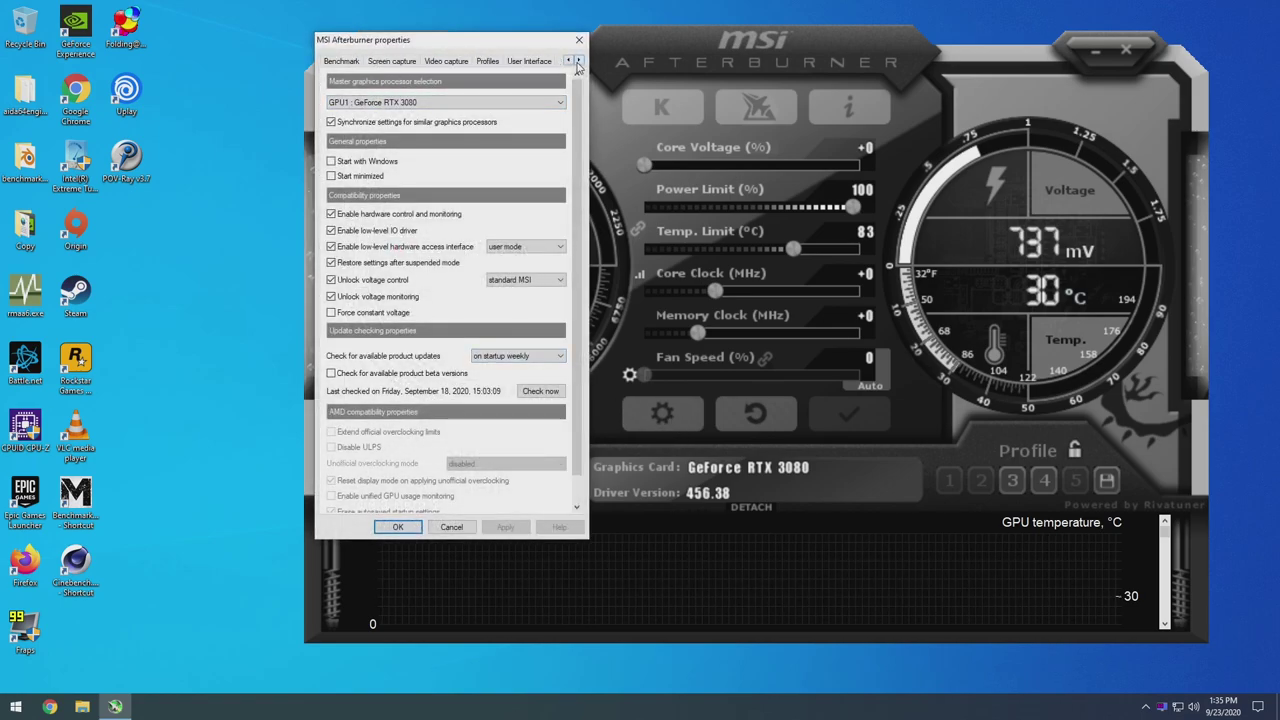
left_click(529, 61)
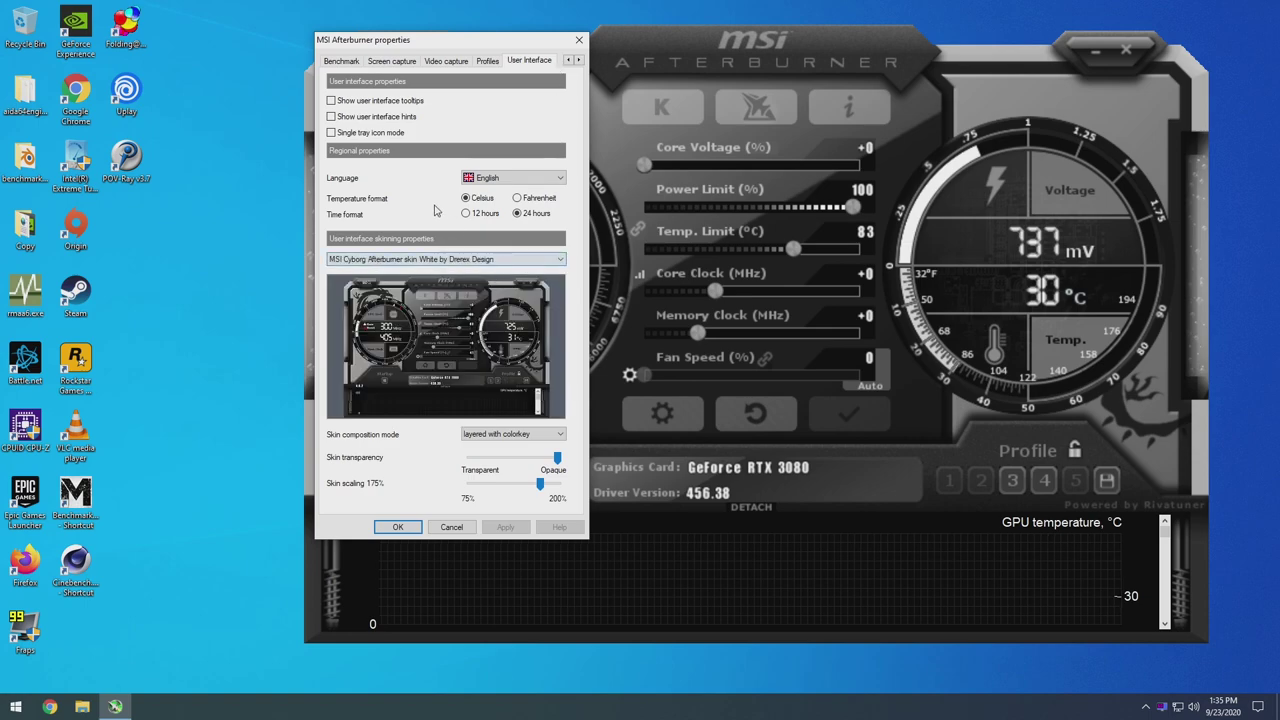
left_click(432, 260)
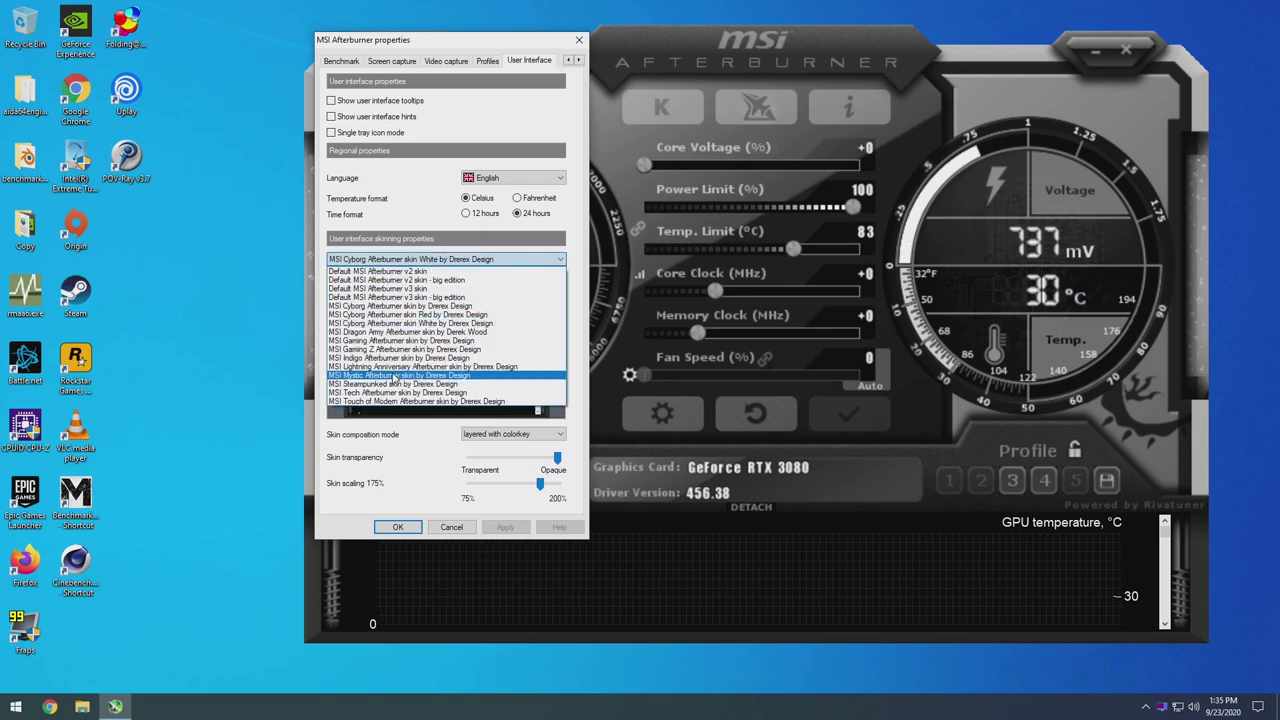
left_click(395, 375)
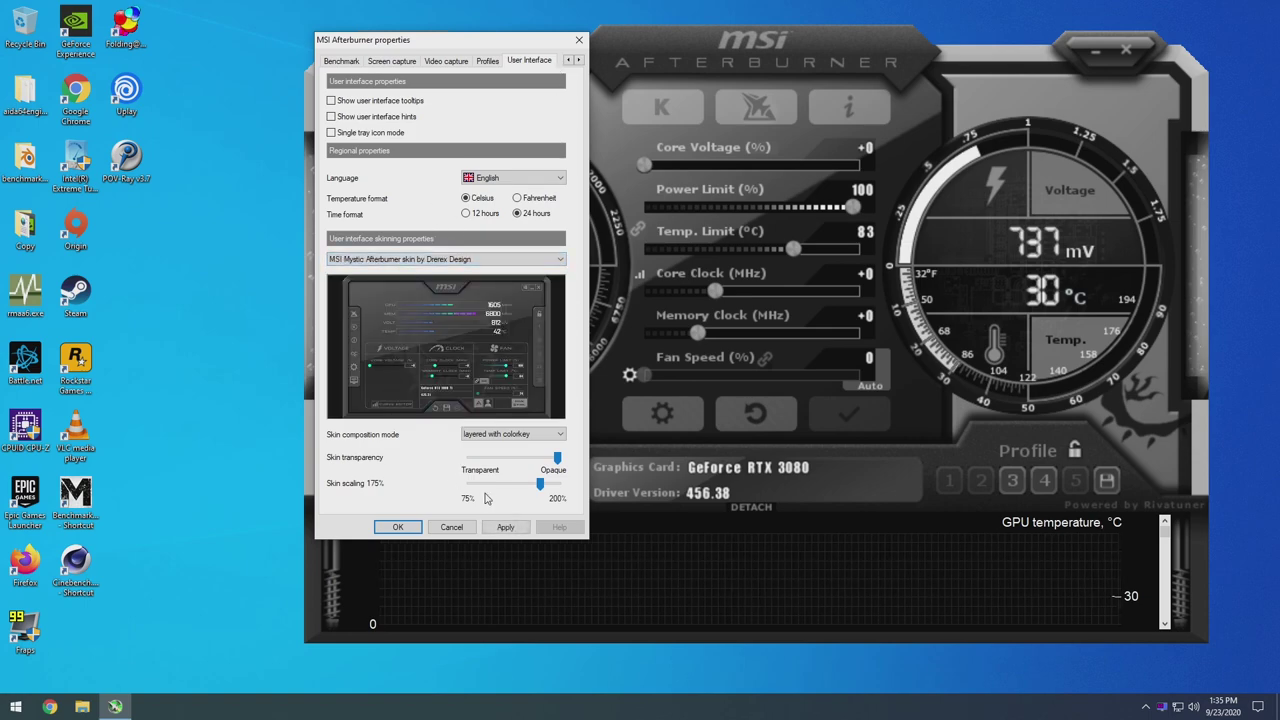
left_click(506, 529)
left_click(417, 530)
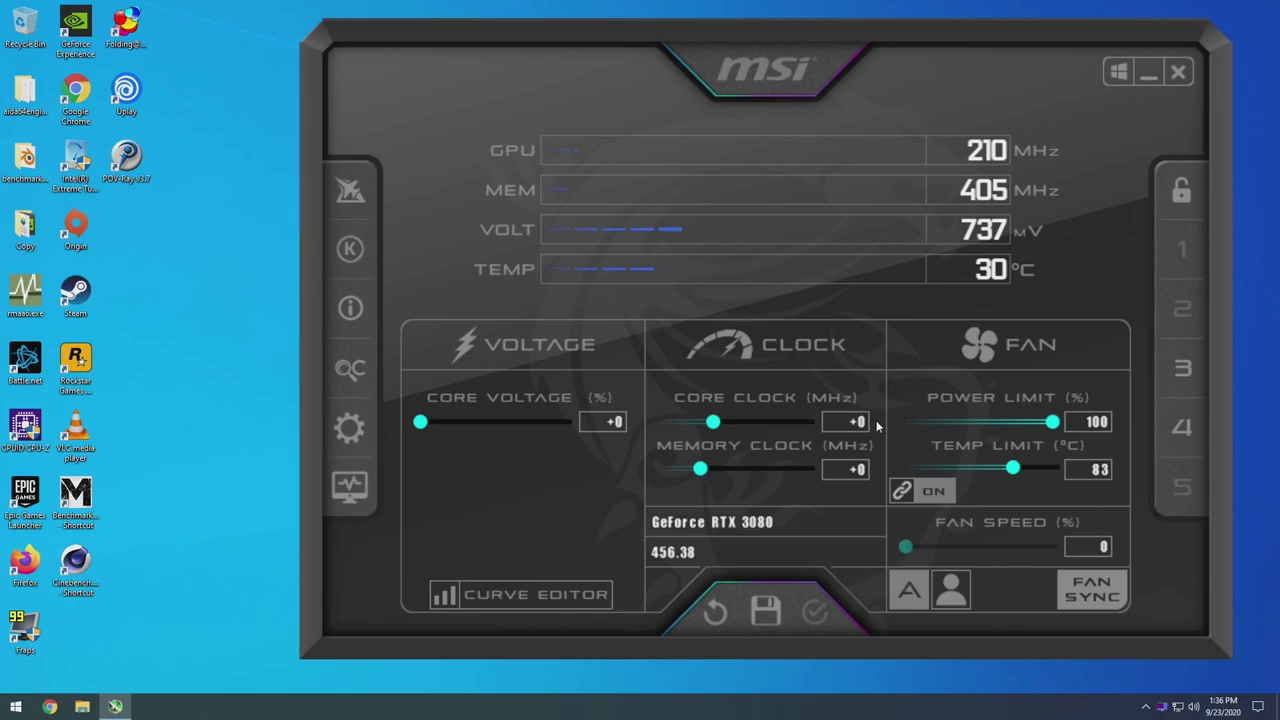
Apply the 'MSI Cyborg Afterburner skin White by Drerex Design' skin and close the properties
left_click(349, 428)
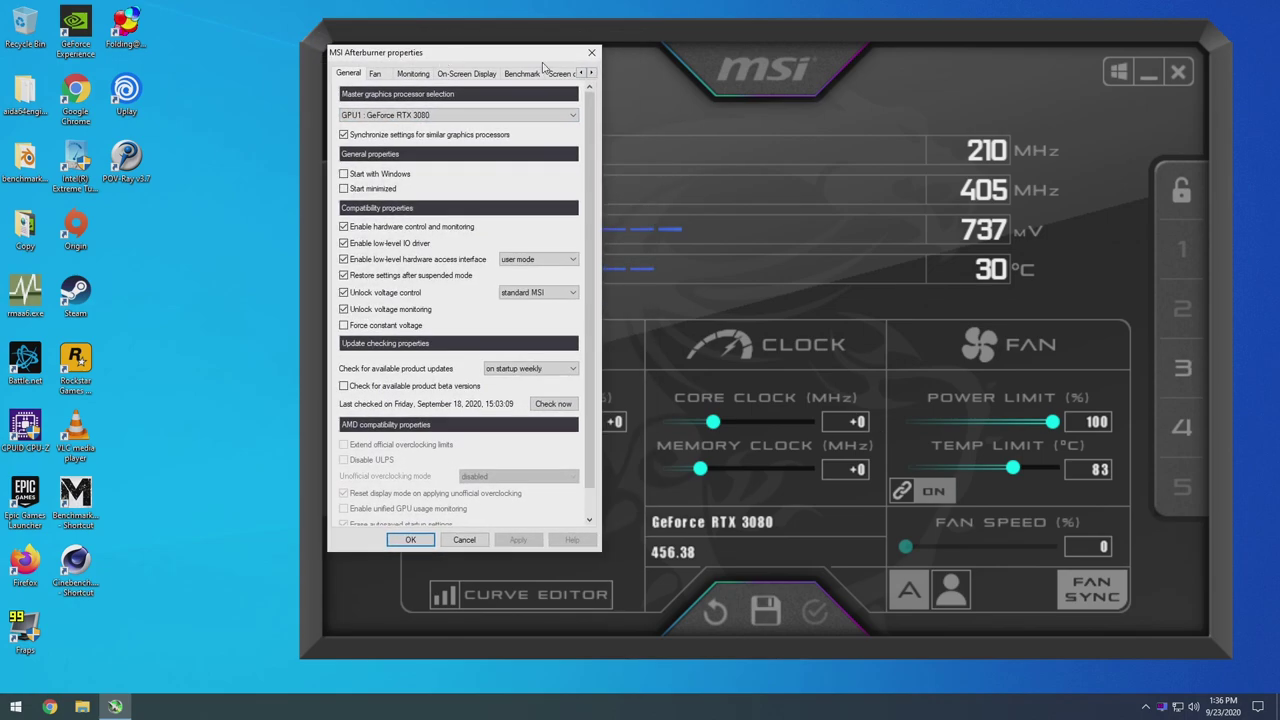
left_click(591, 73)
left_click(591, 73)
left_click(591, 73)
left_click(591, 73)
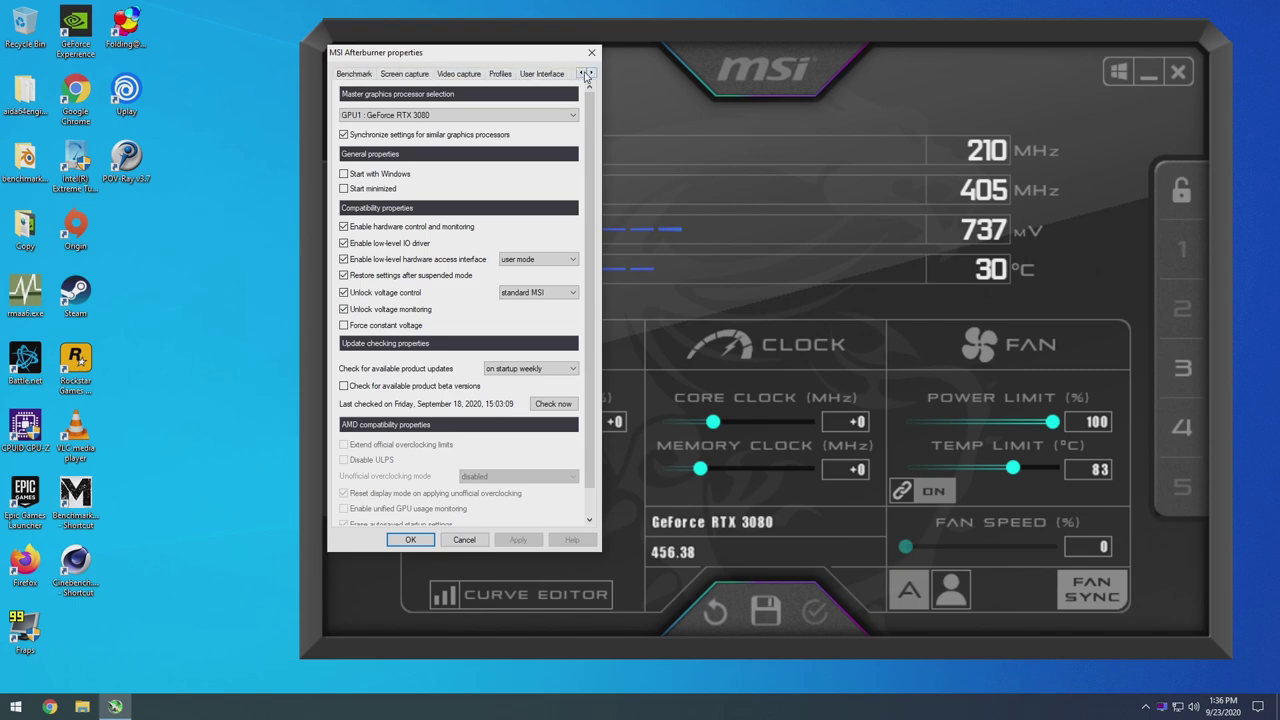
left_click(548, 76)
left_click(458, 272)
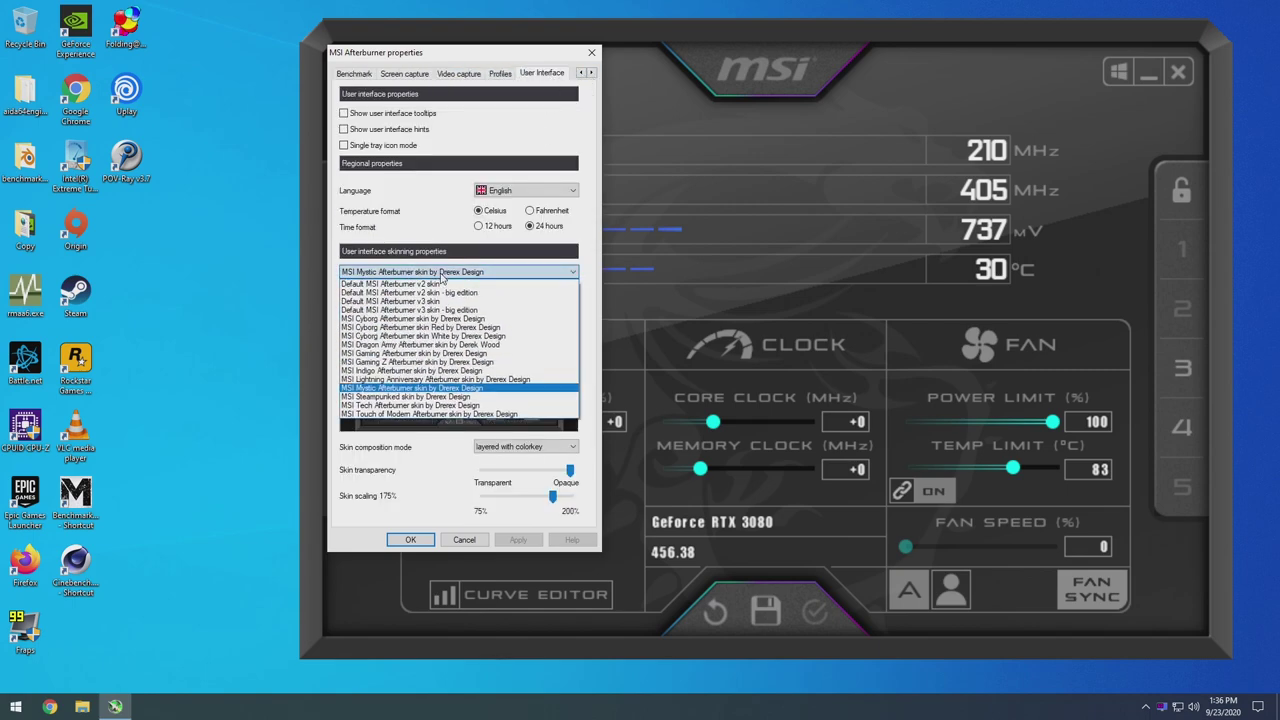
left_click(484, 339)
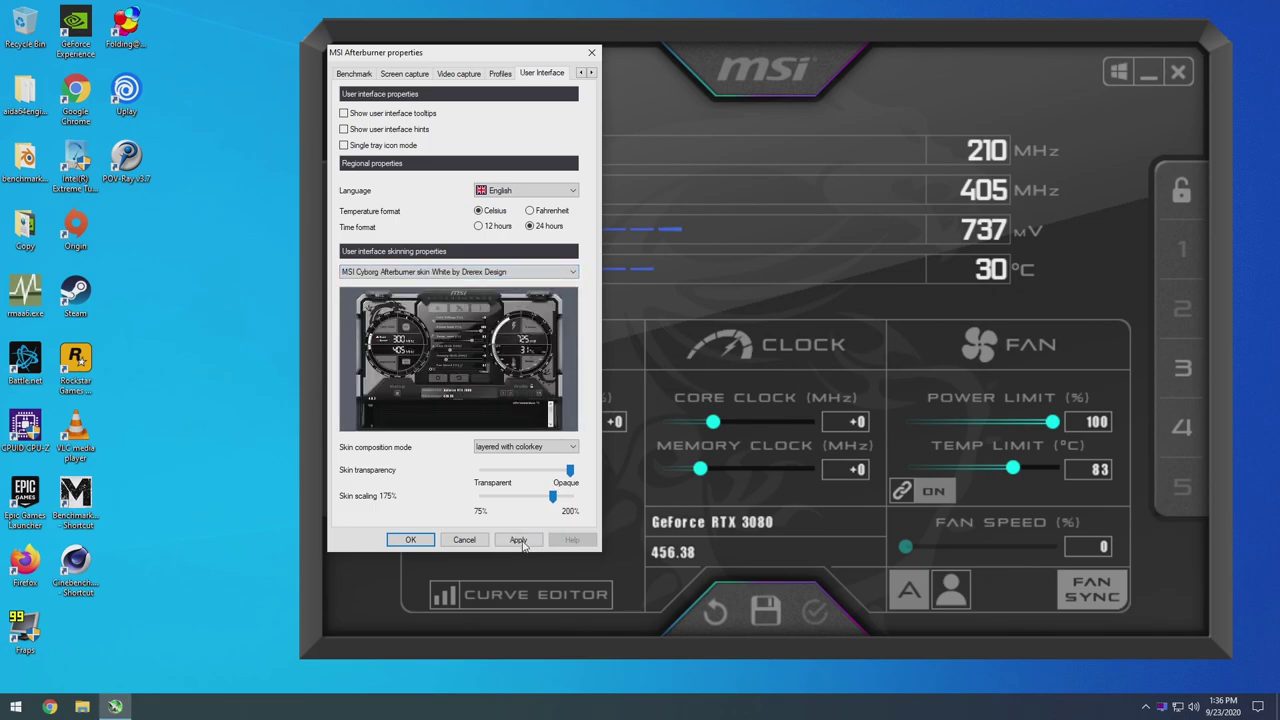
left_click(518, 540)
left_click(591, 52)
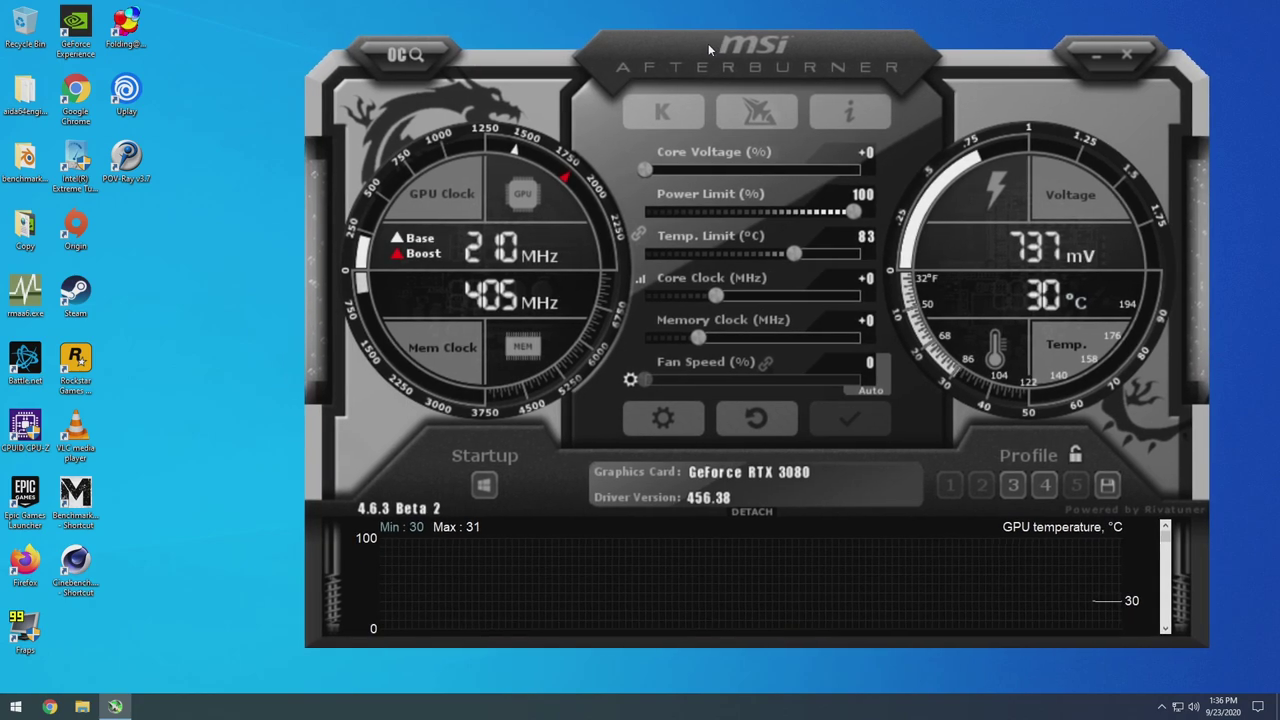
Reopen Afterburner's properties on the User Interface page
left_click(668, 418)
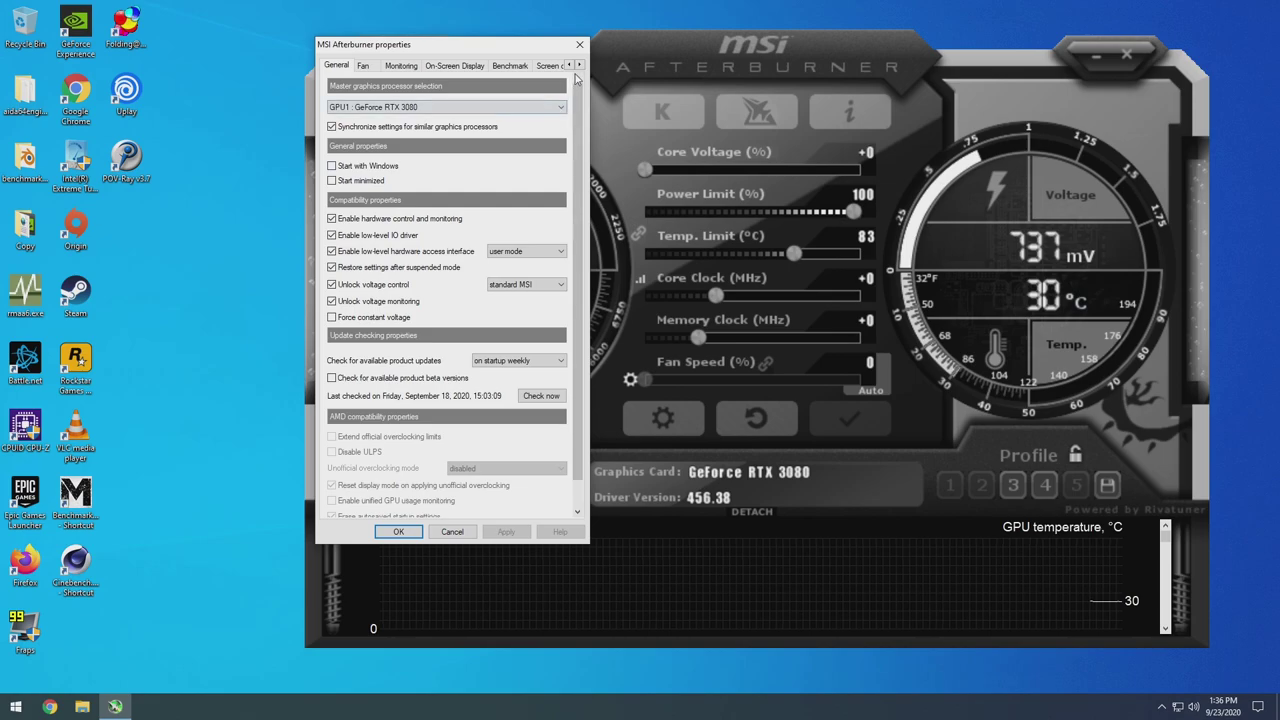
left_click(579, 65)
left_click(579, 65)
left_click(579, 65)
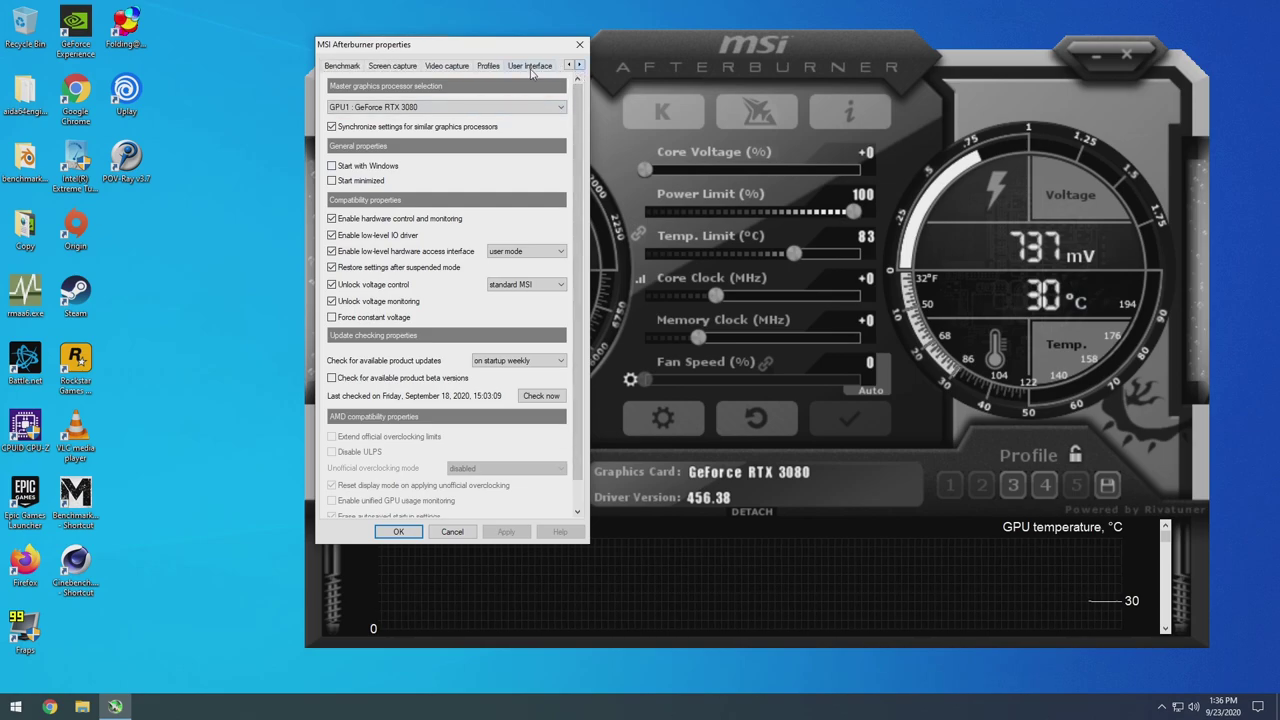
left_click(531, 66)
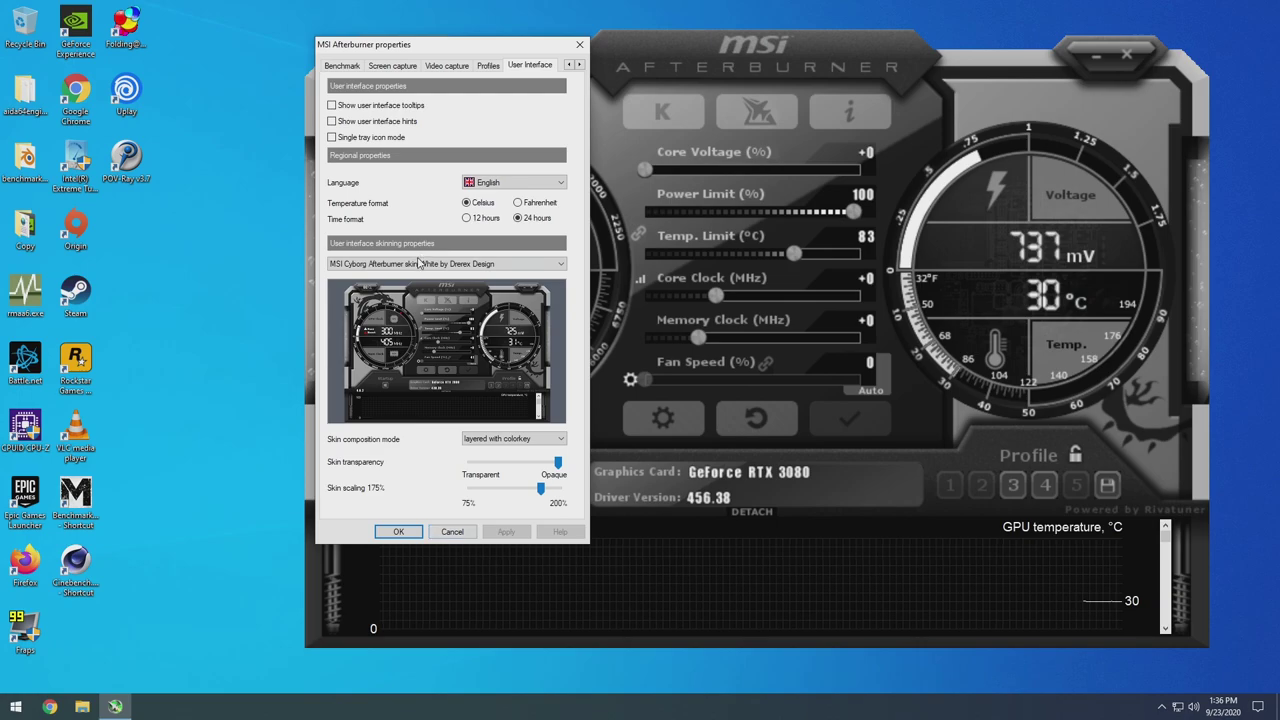
On the Monitoring page, keep GPU temperature in the On-Screen Display with 'text, graph' style
left_click(568, 64)
left_click(568, 64)
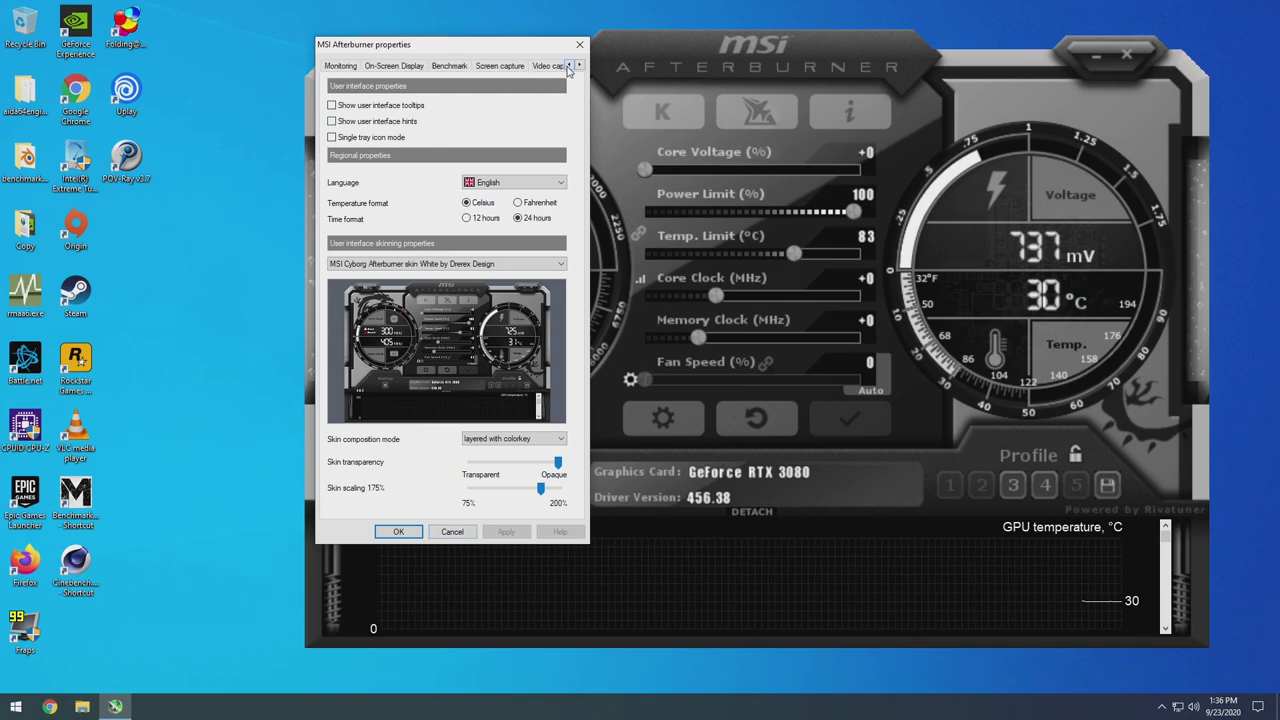
left_click(568, 64)
left_click(436, 66)
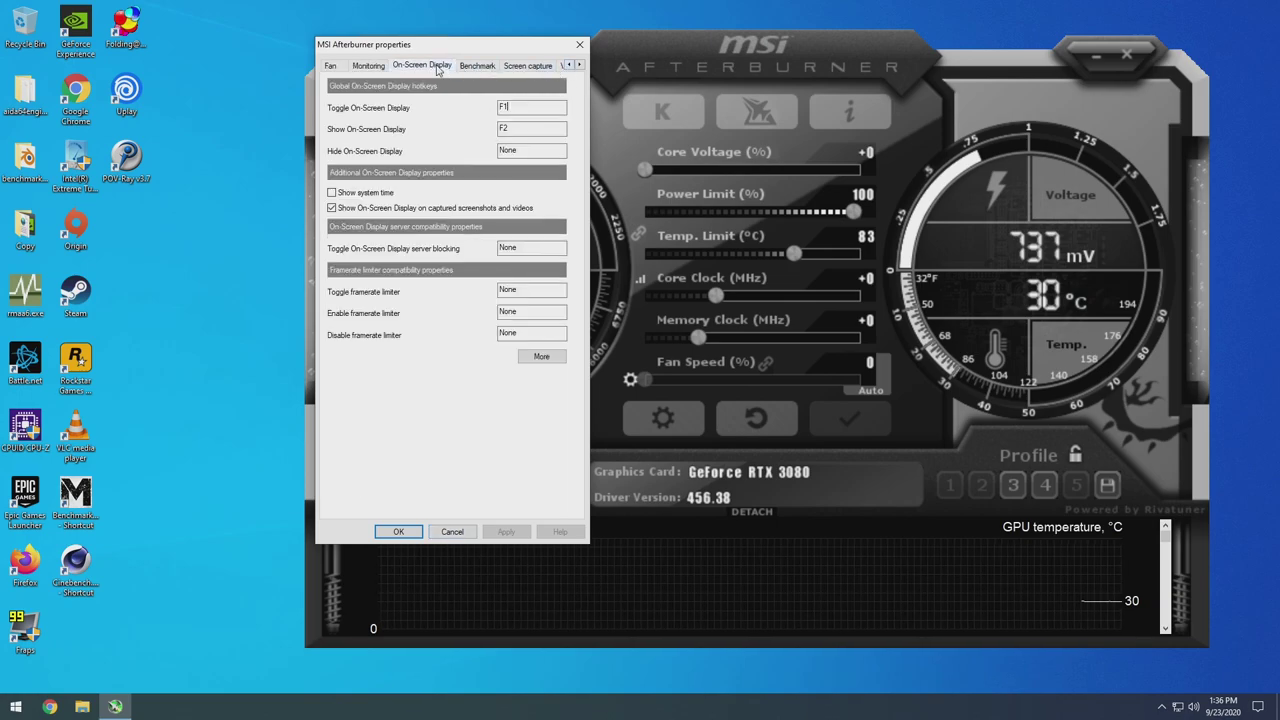
left_click(370, 65)
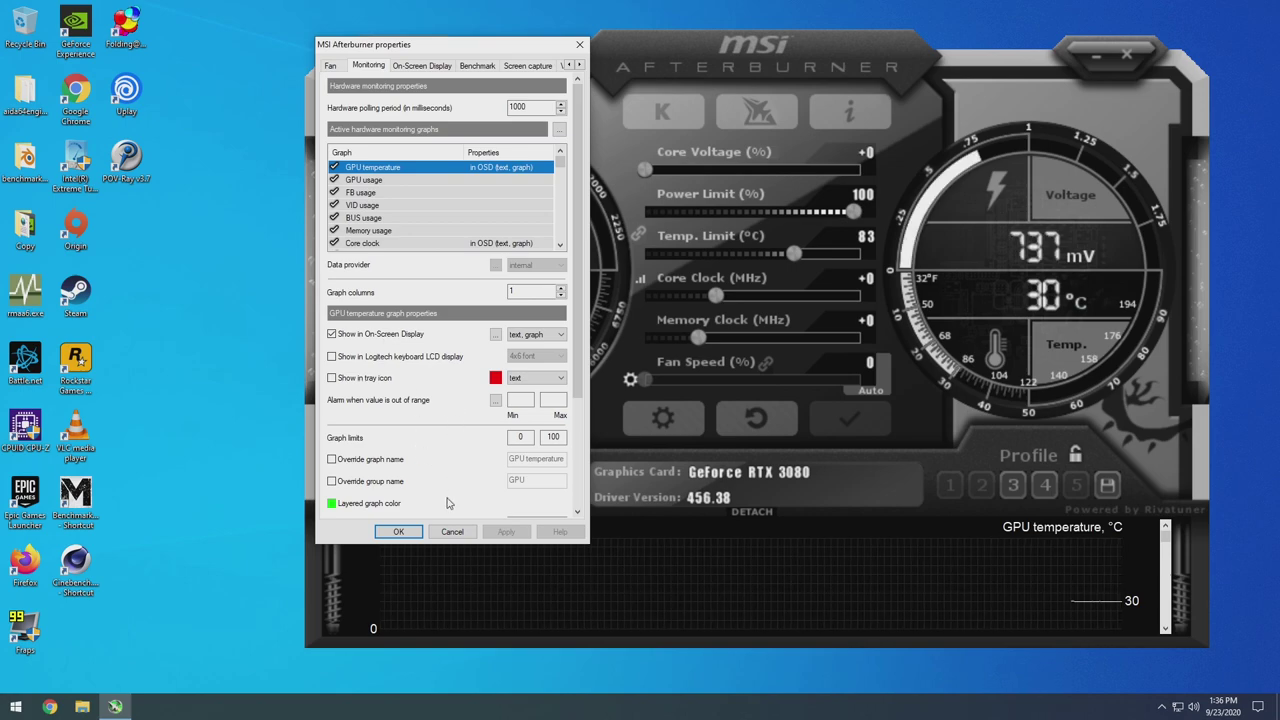
left_click(363, 192)
left_click(366, 168)
left_click(332, 336)
left_click(332, 336)
left_click(553, 336)
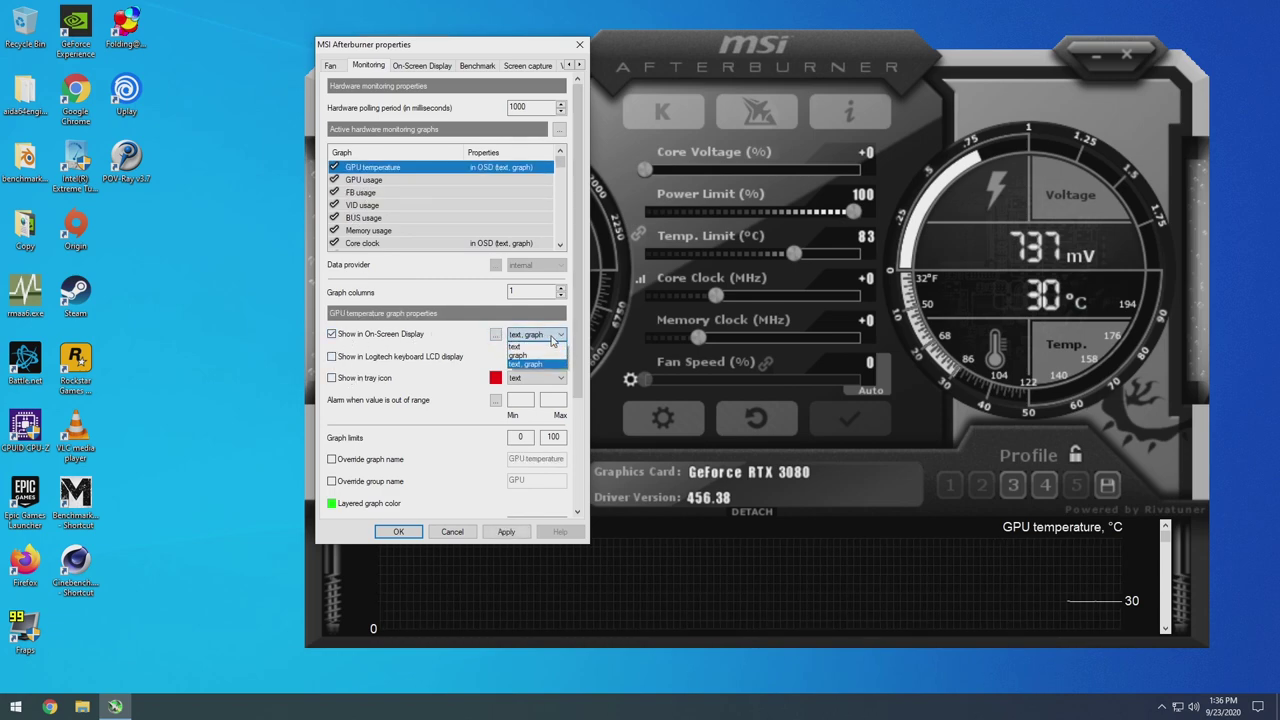
left_click(446, 336)
Enable Unlock voltage control in Afterburner's settings and confirm with OK
key("Return")
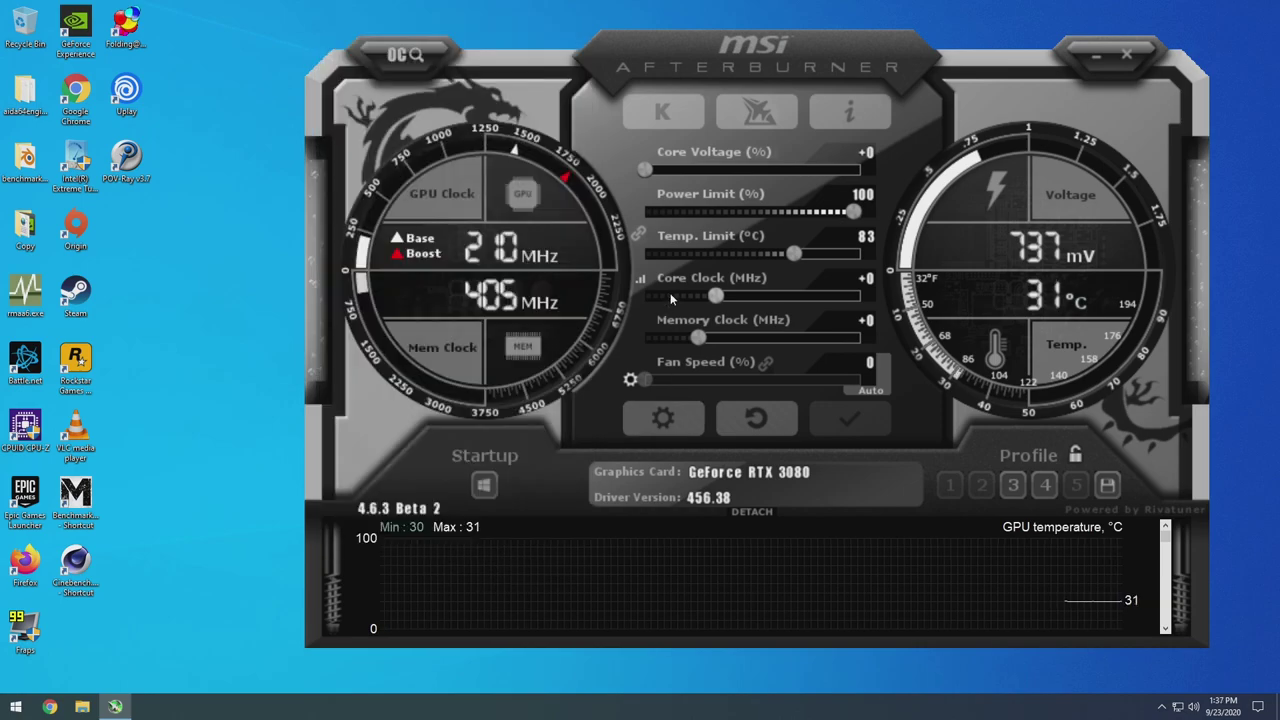
left_click(664, 420)
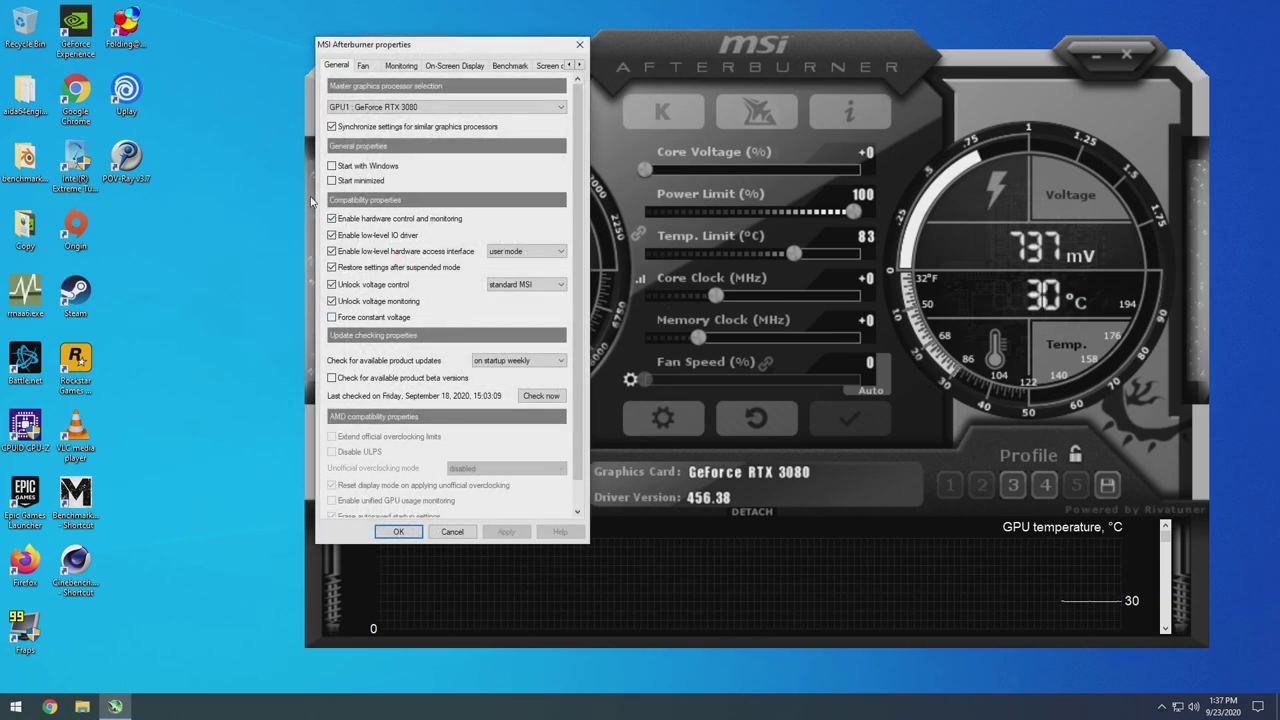
left_click_drag(430, 44, 760, 63)
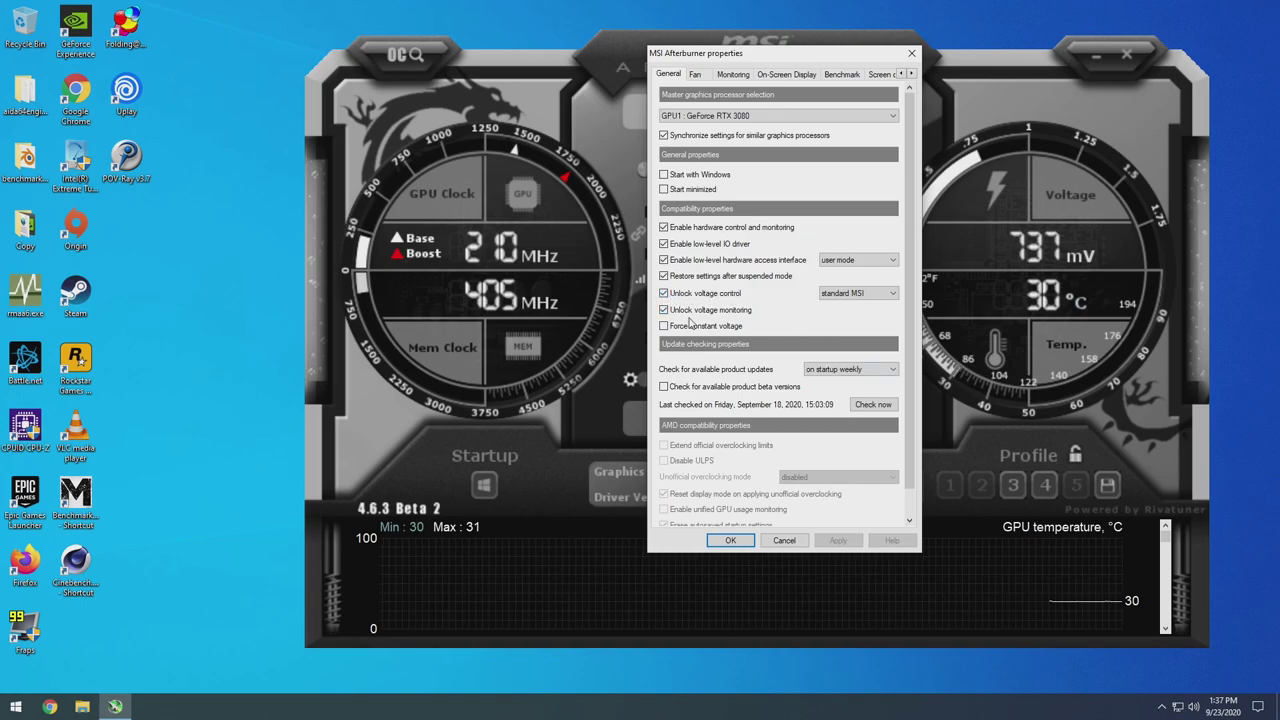
left_click(664, 293)
left_click(735, 541)
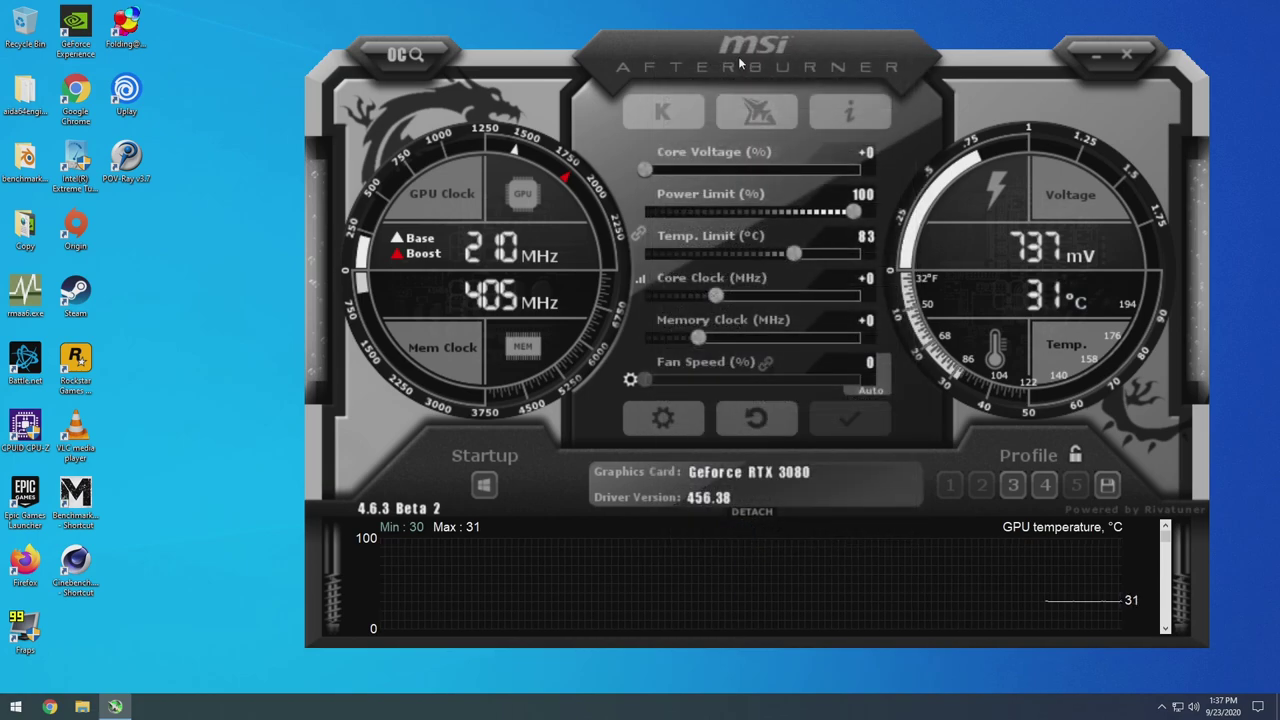
Apply with core voltage back at +0, close Afterburner, and launch MSI Kombustor
left_click_drag(760, 80, 716, 84)
left_click_drag(602, 173, 503, 174)
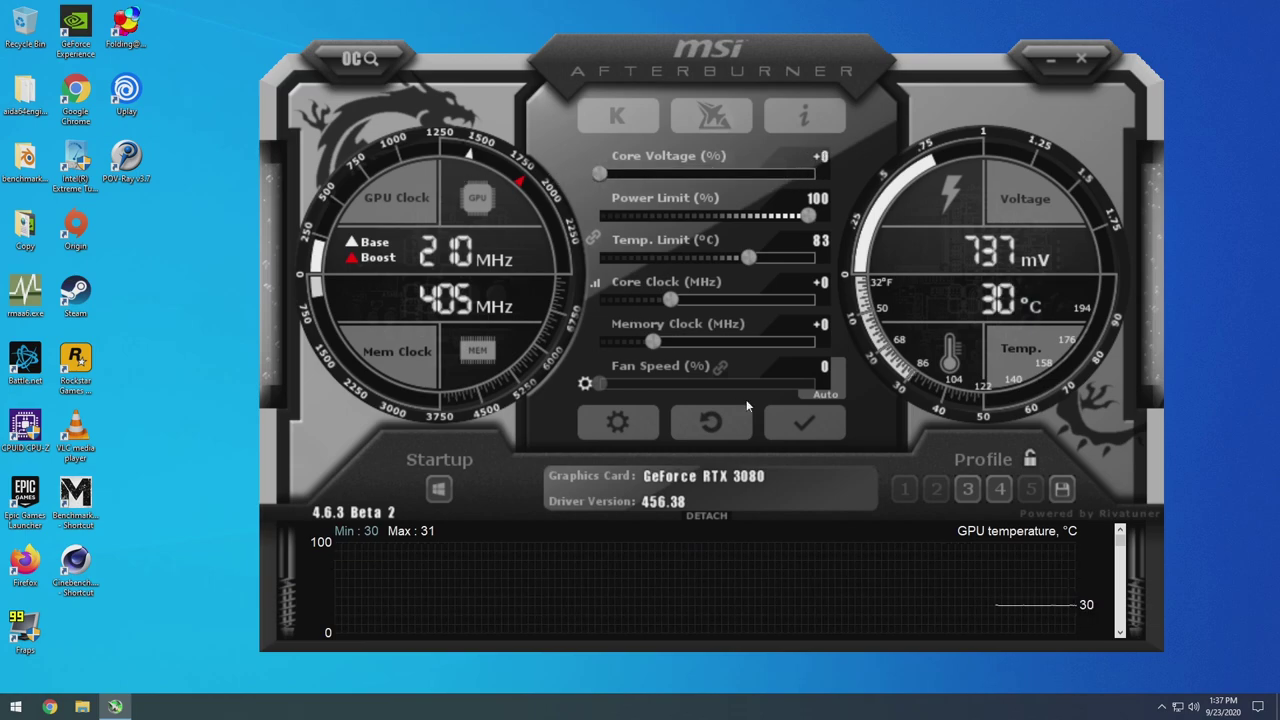
left_click(781, 420)
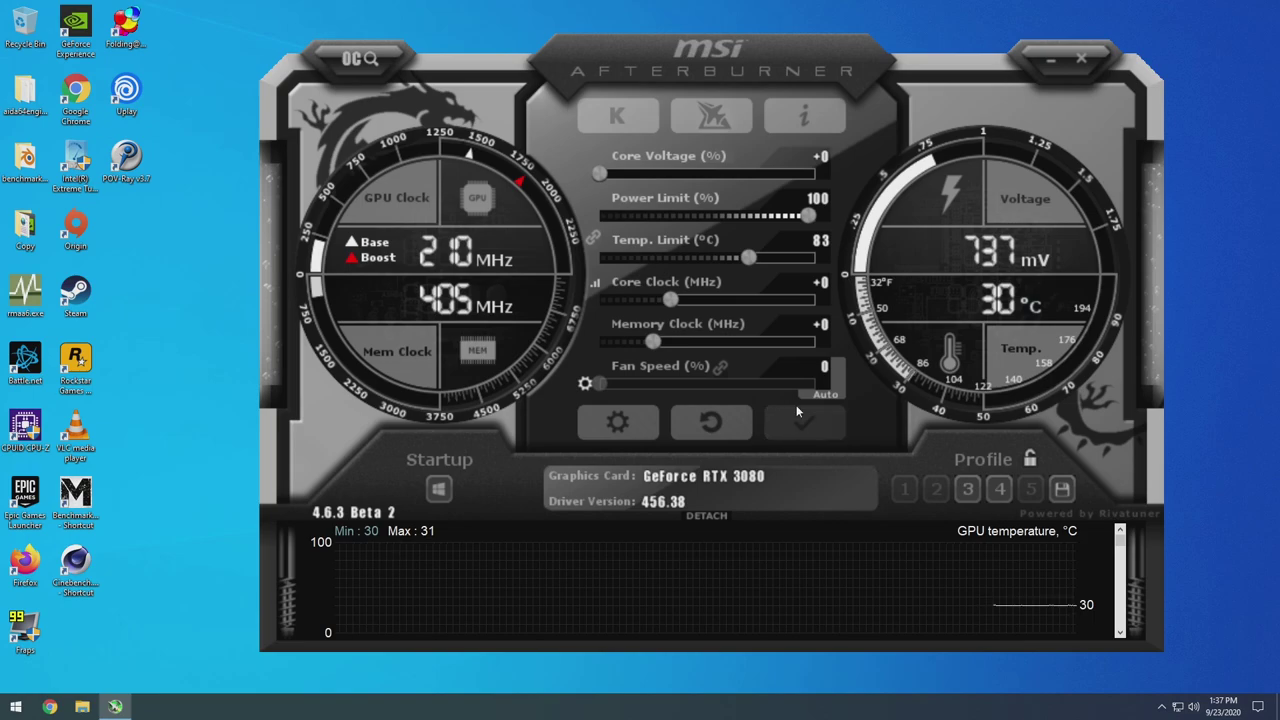
key("alt+F4")
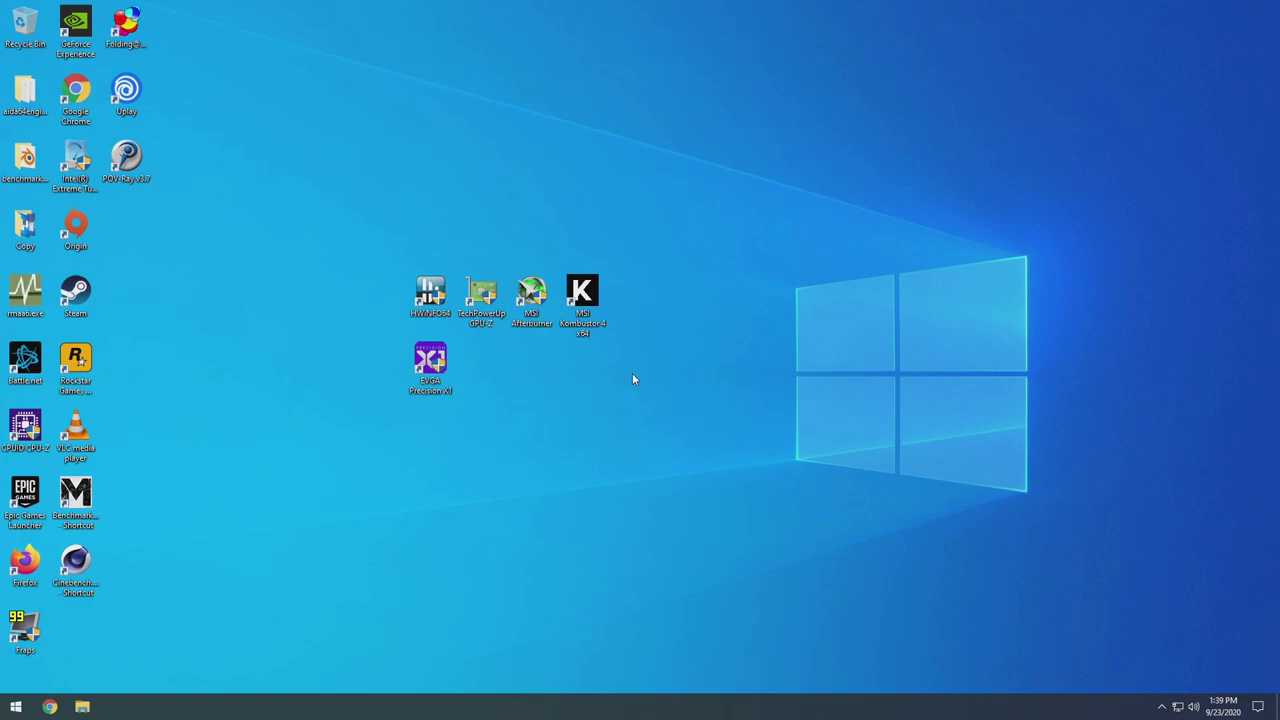
double_click(601, 299)
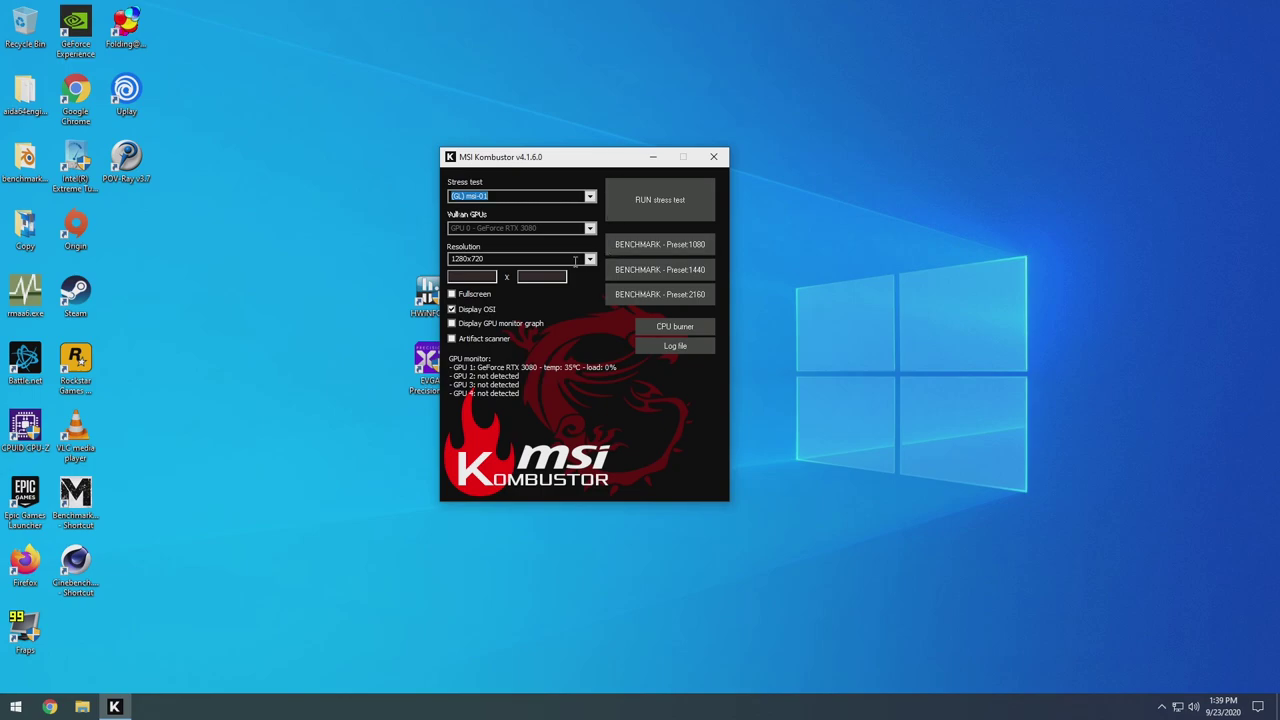
Run the Kombustor stress test at 1920x1080, end it, then relaunch MSI Afterburner
left_click(589, 259)
left_click(517, 293)
left_click(641, 194)
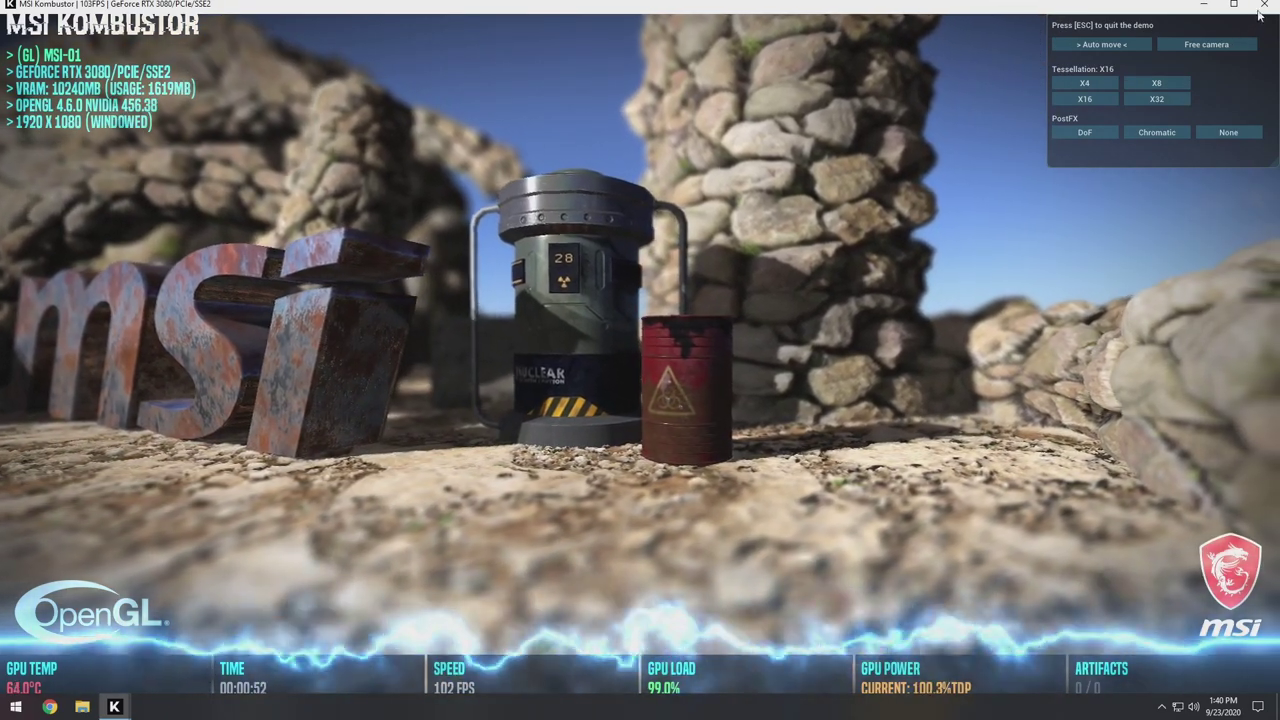
left_click(1262, 4)
left_click_drag(595, 152, 940, 140)
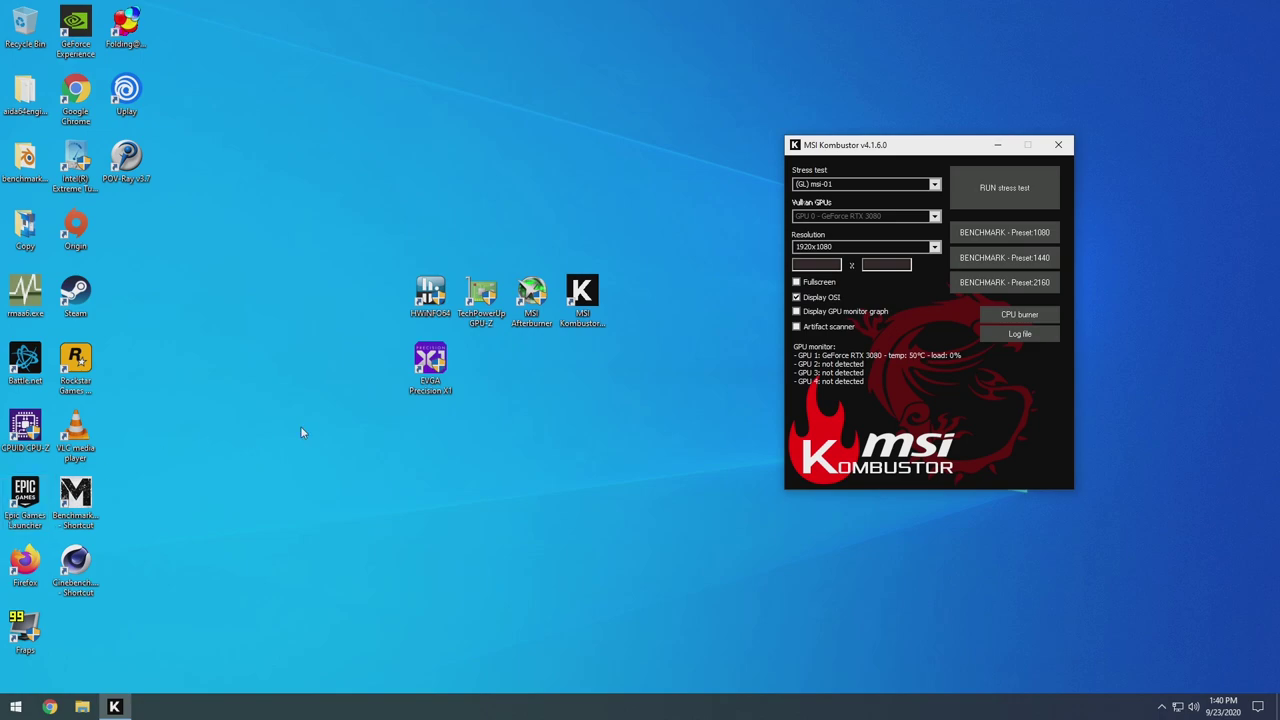
double_click(520, 297)
Approve Afterburner's admin prompt and drag Core Voltage up to +100
left_click(594, 448)
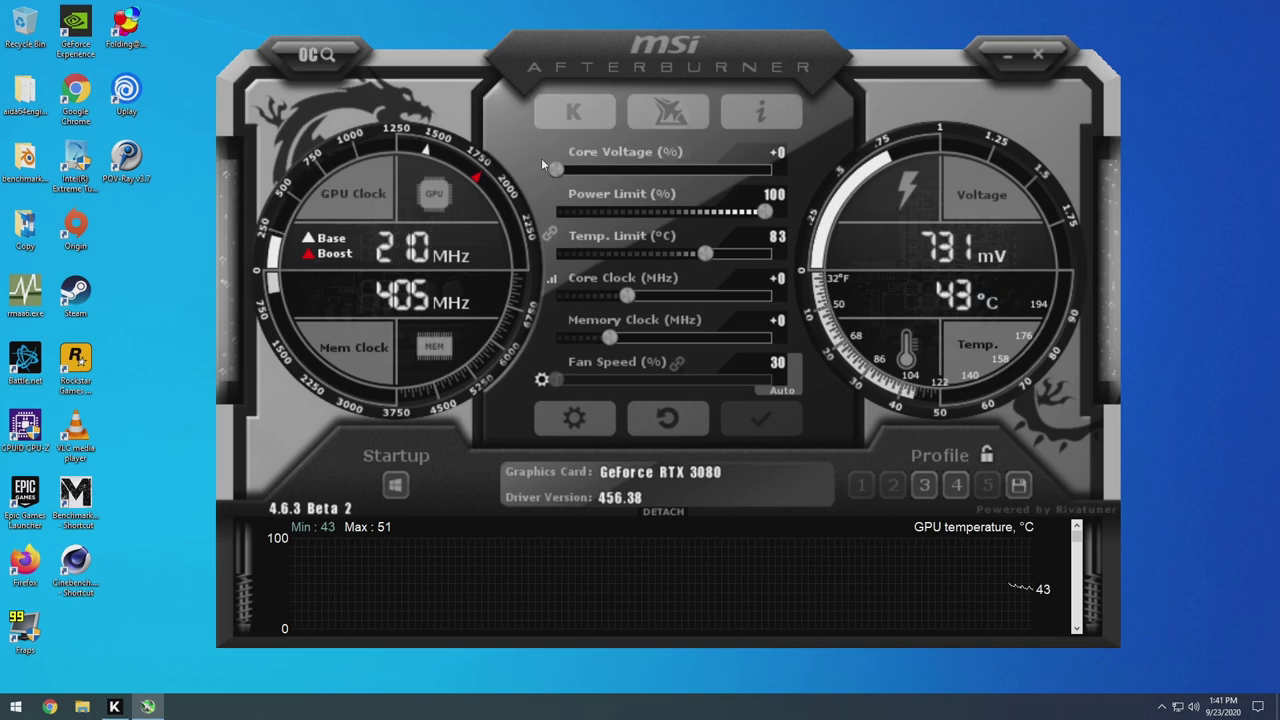
left_click_drag(556, 173, 833, 183)
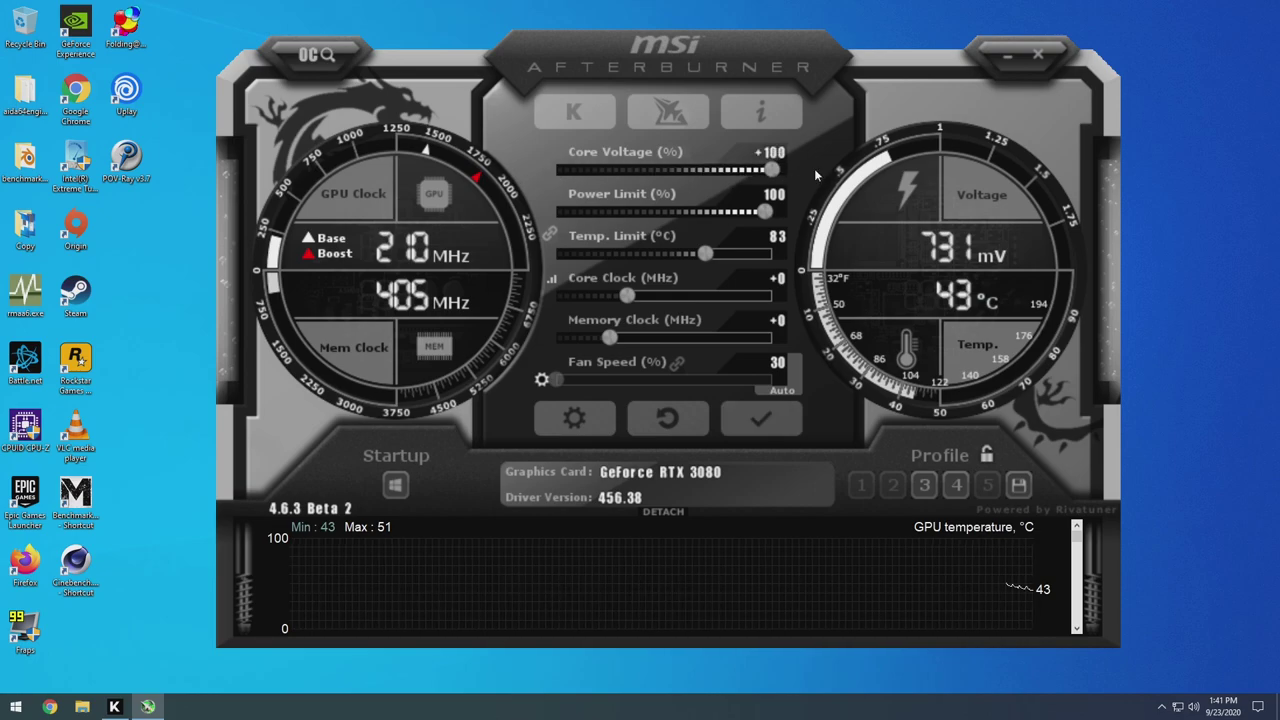
Apply the +100 core voltage and open the Core Clock voltage/frequency curve editor
left_click(763, 406)
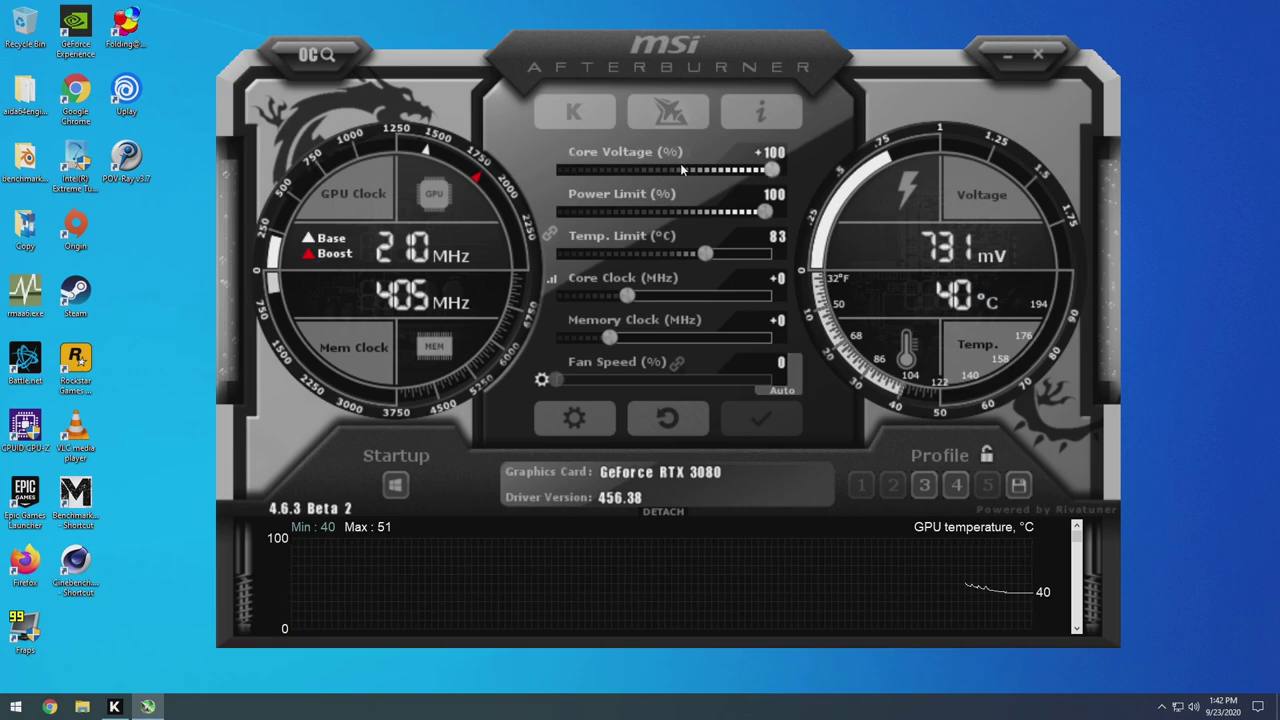
left_click(552, 279)
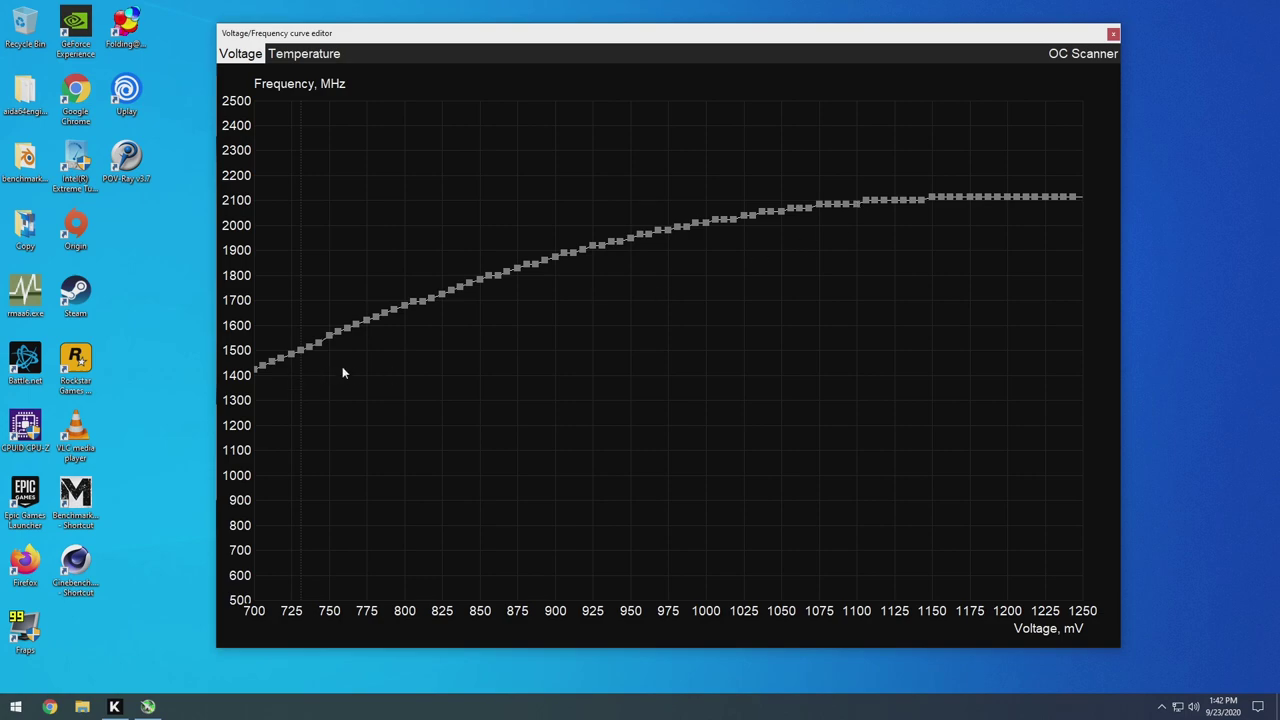
Raise the 993 mV point to 2108 MHz and 1018 mV to 2153 MHz, then close the editor
left_click(695, 226)
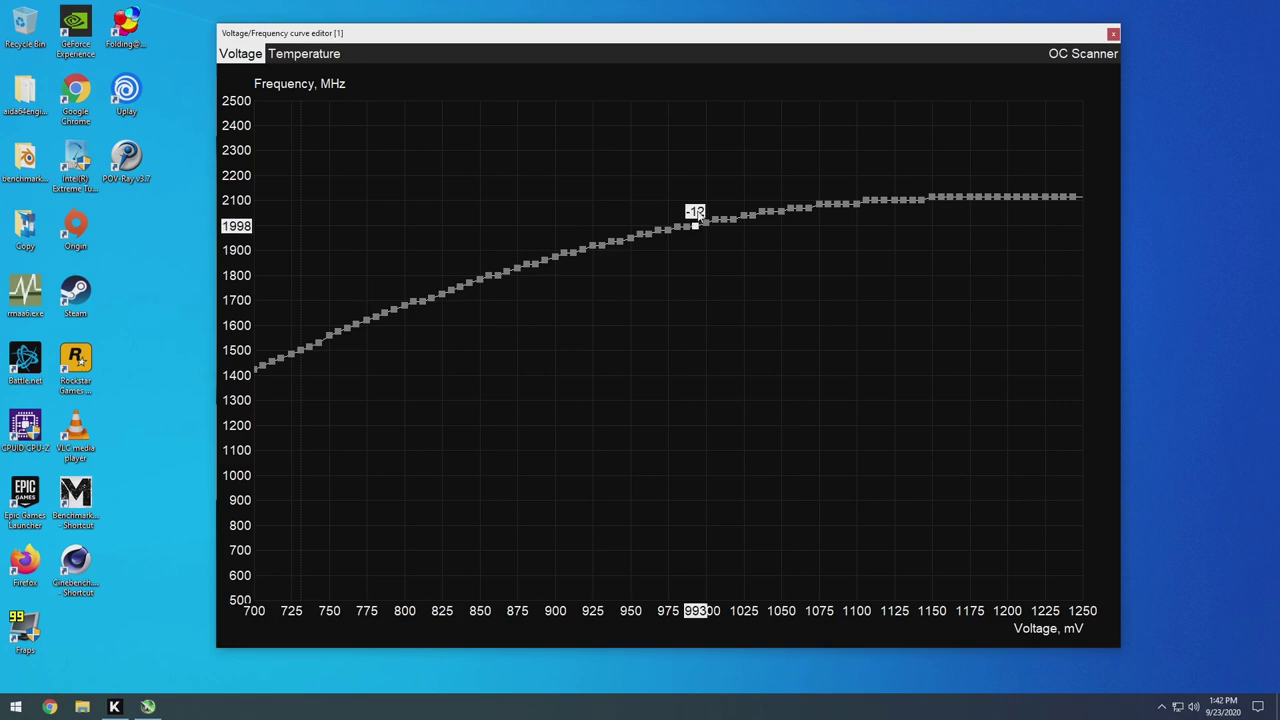
left_click_drag(697, 228, 697, 197)
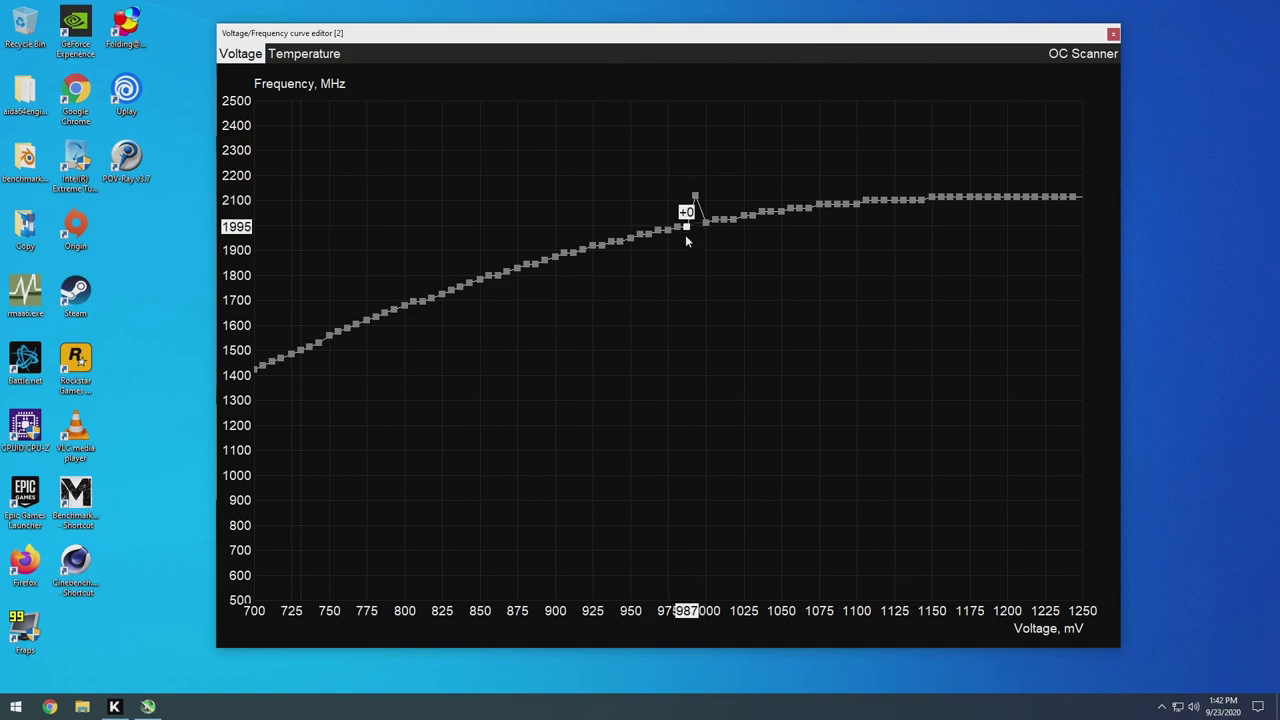
left_click_drag(687, 236, 686, 245)
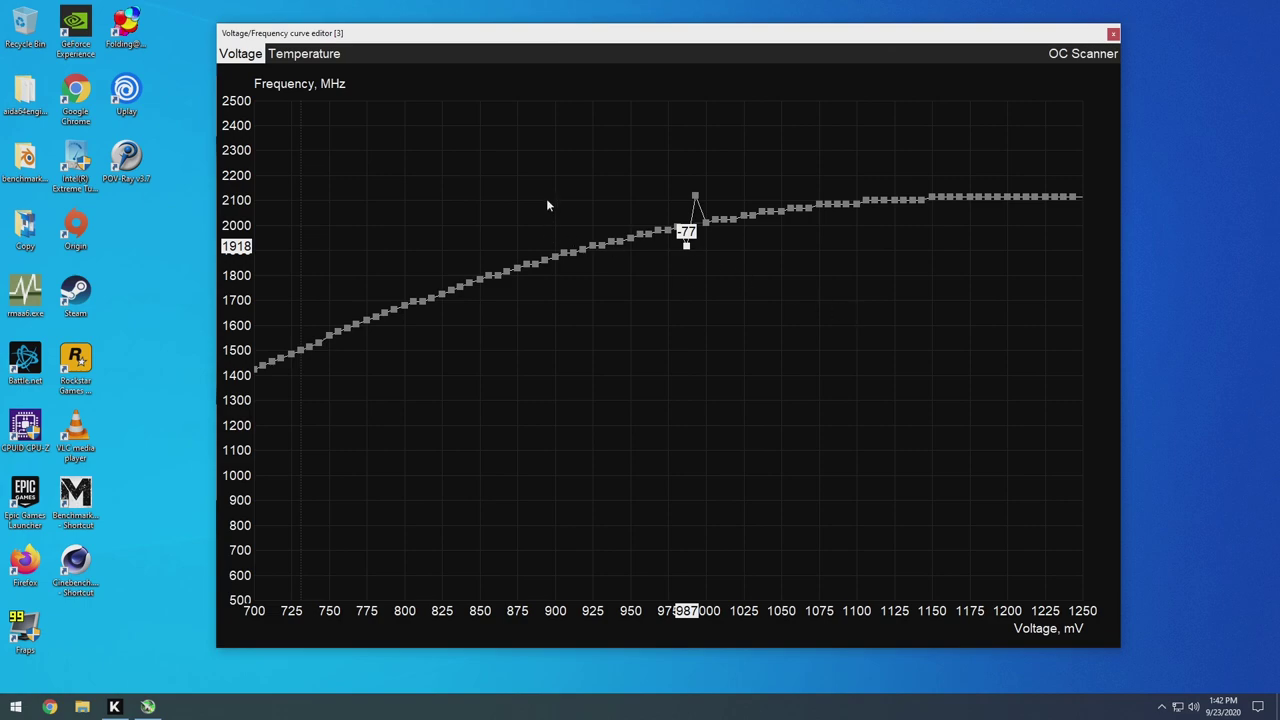
left_click_drag(732, 220, 733, 188)
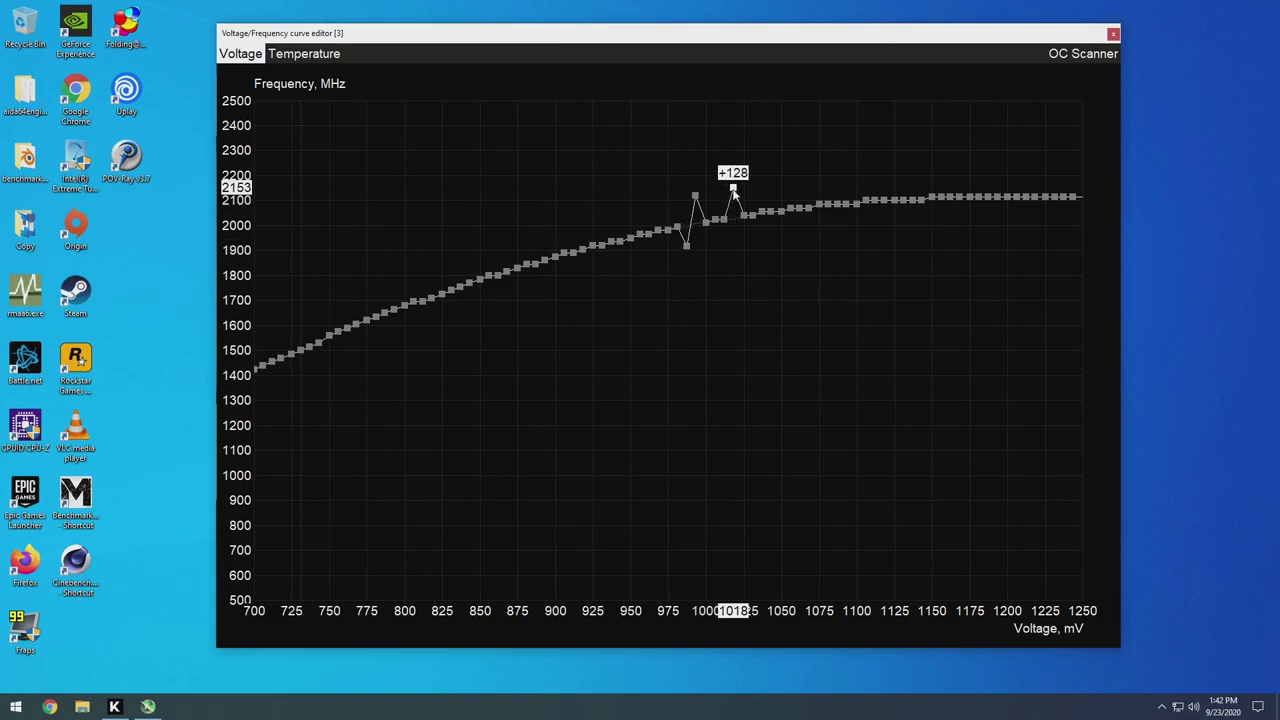
left_click(1113, 36)
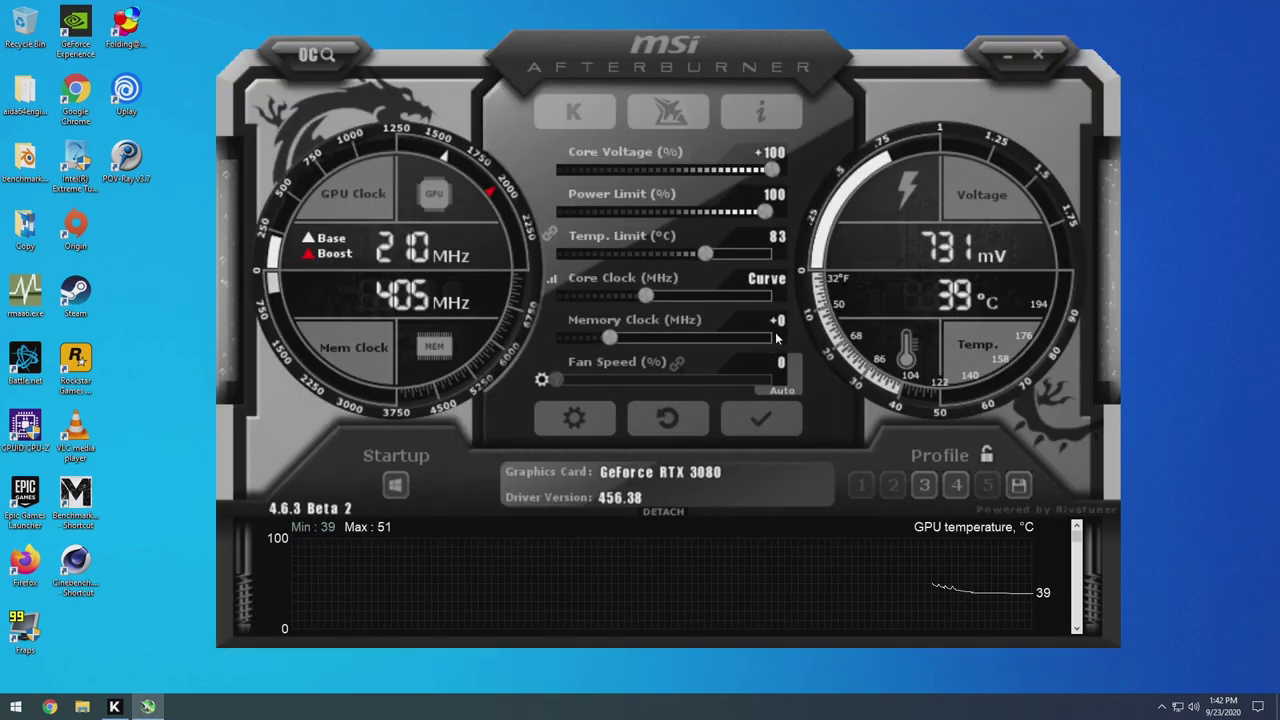
Drag the Core Voltage (%) slider fully right to +100
left_click_drag(556, 170, 775, 170)
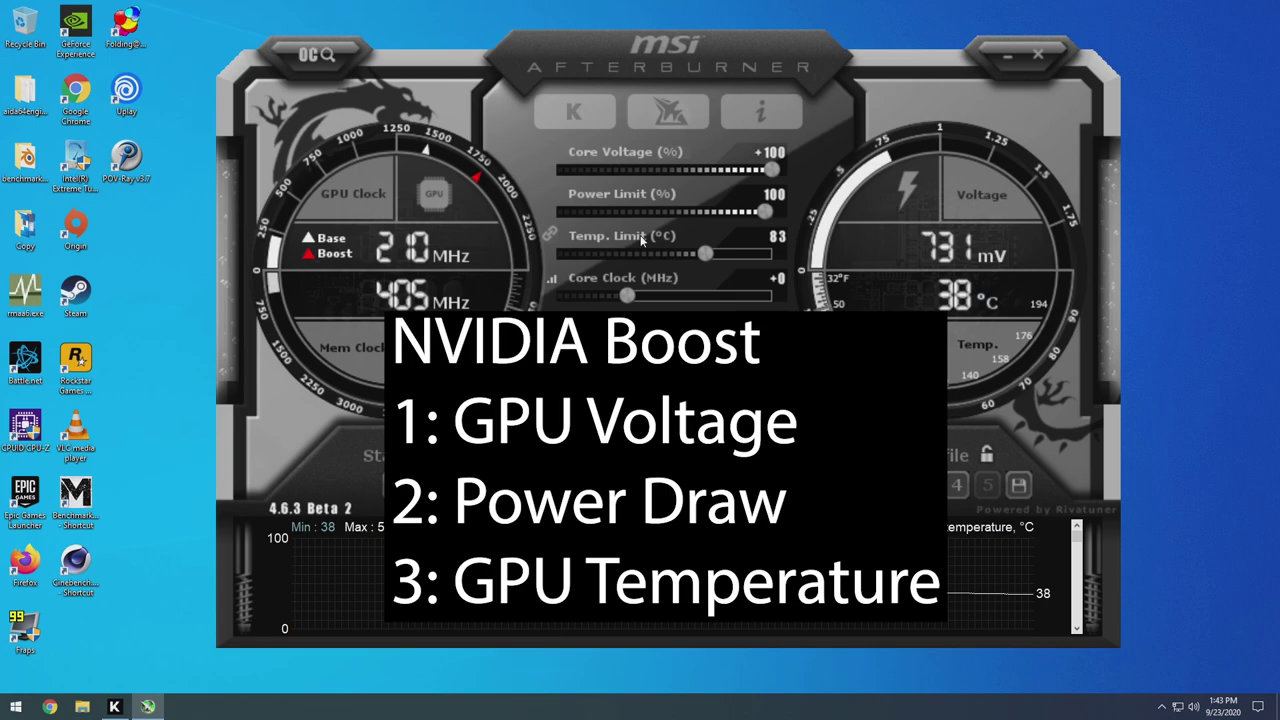
Set Temp. Limit to 91 °C (power limit 102%) and open the voltage–frequency curve
left_click_drag(706, 253, 800, 242)
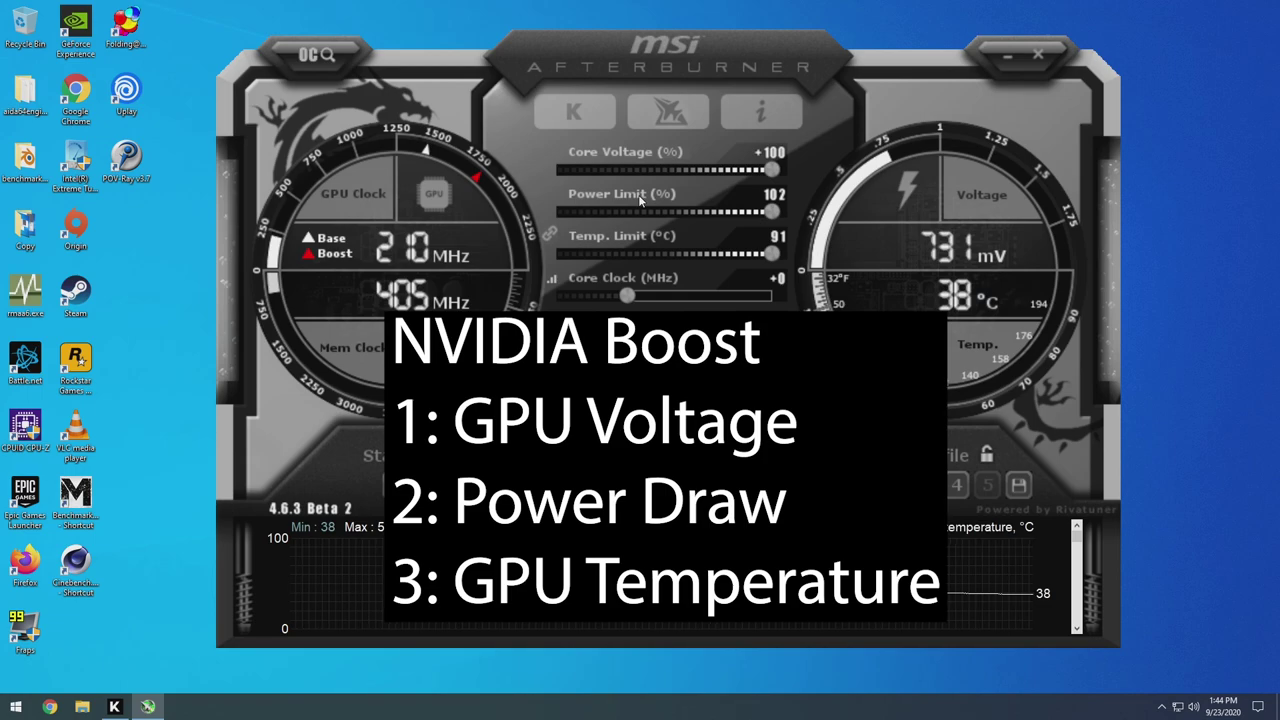
left_click(549, 278)
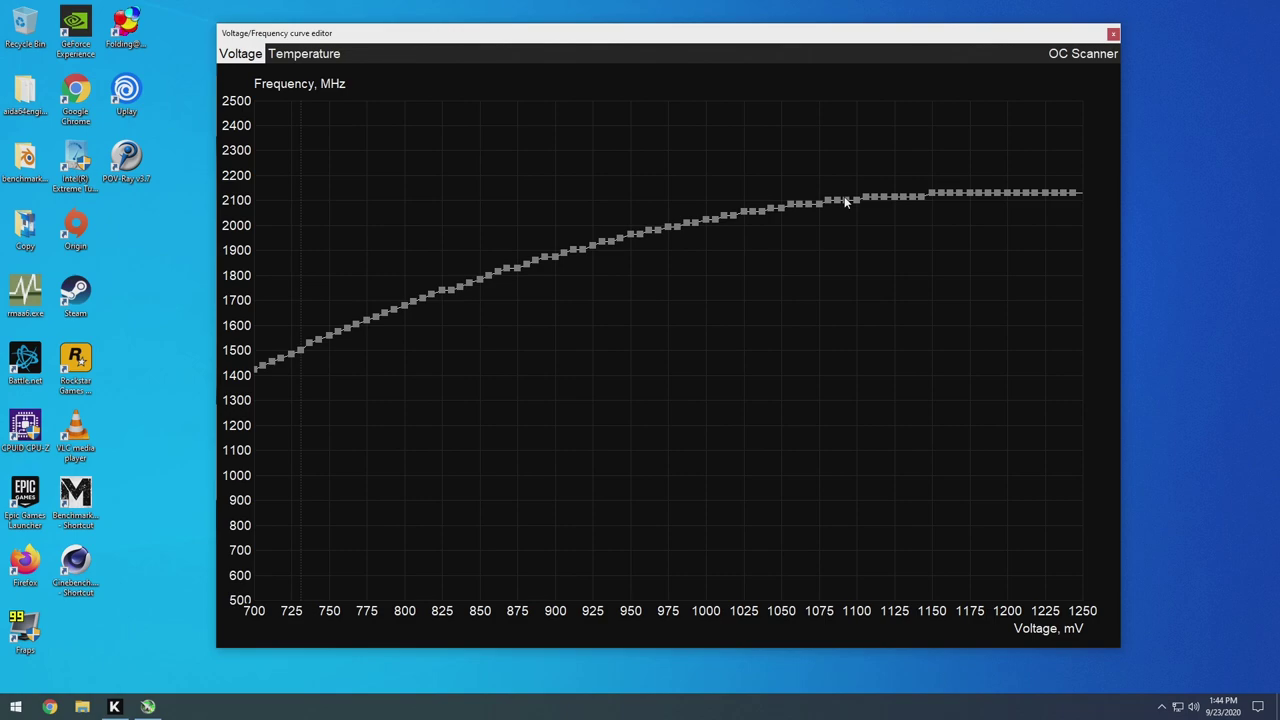
Close the voltage–frequency curve and display the frequency-versus-temperature curve instead
left_click(1113, 34)
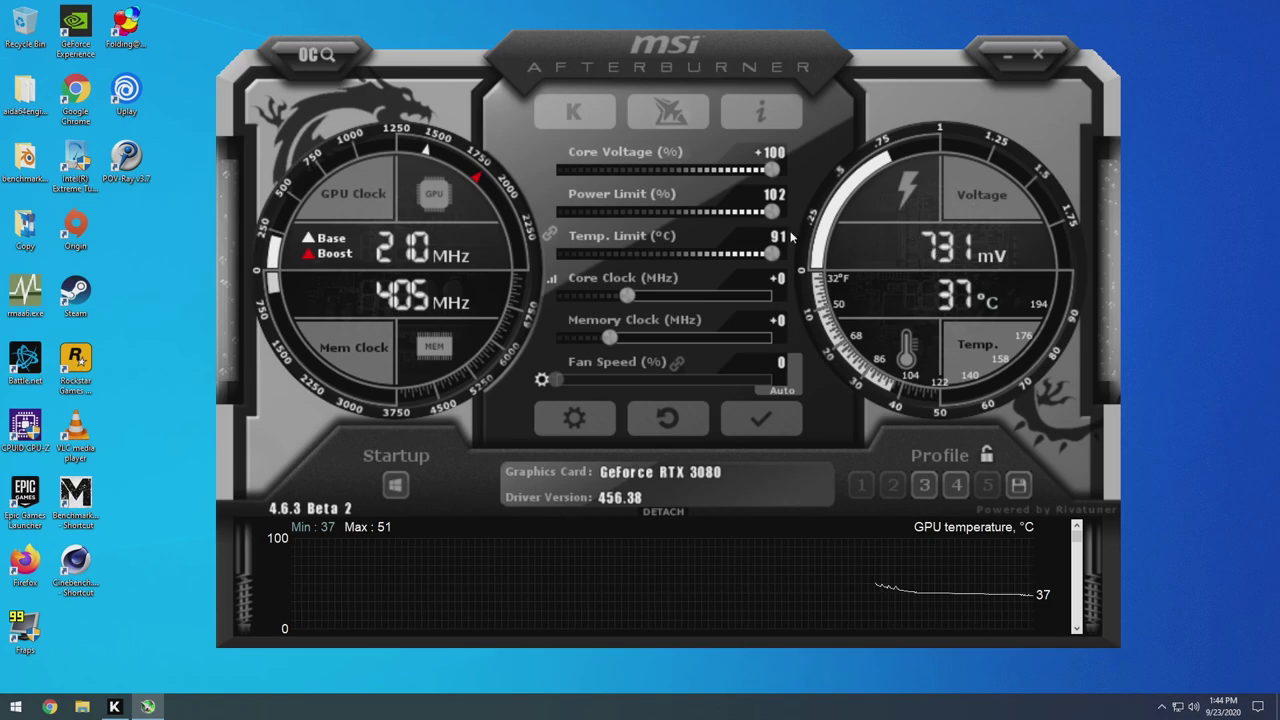
left_click(550, 278)
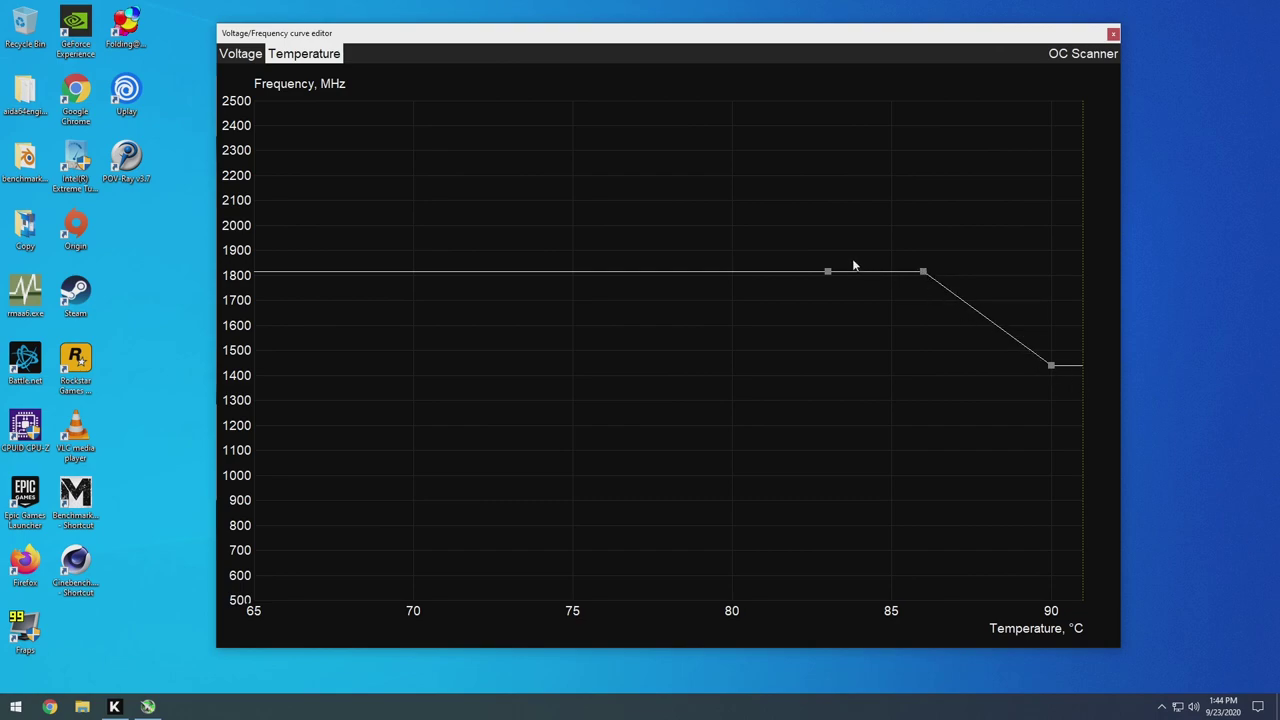
key("ctrl+f")
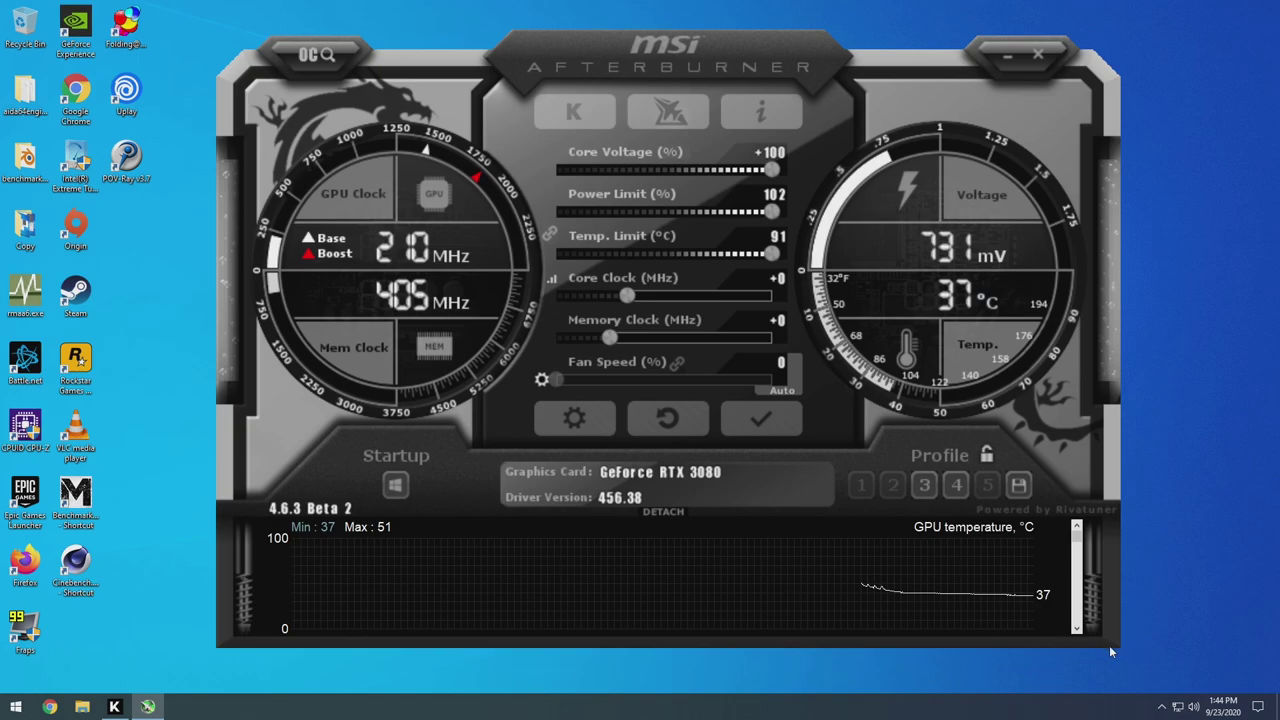
left_click(1077, 628)
Cycle the monitoring graph's sensors past Power percent to Power, W, showing about 17 W
left_click(1077, 628)
left_click(1077, 628)
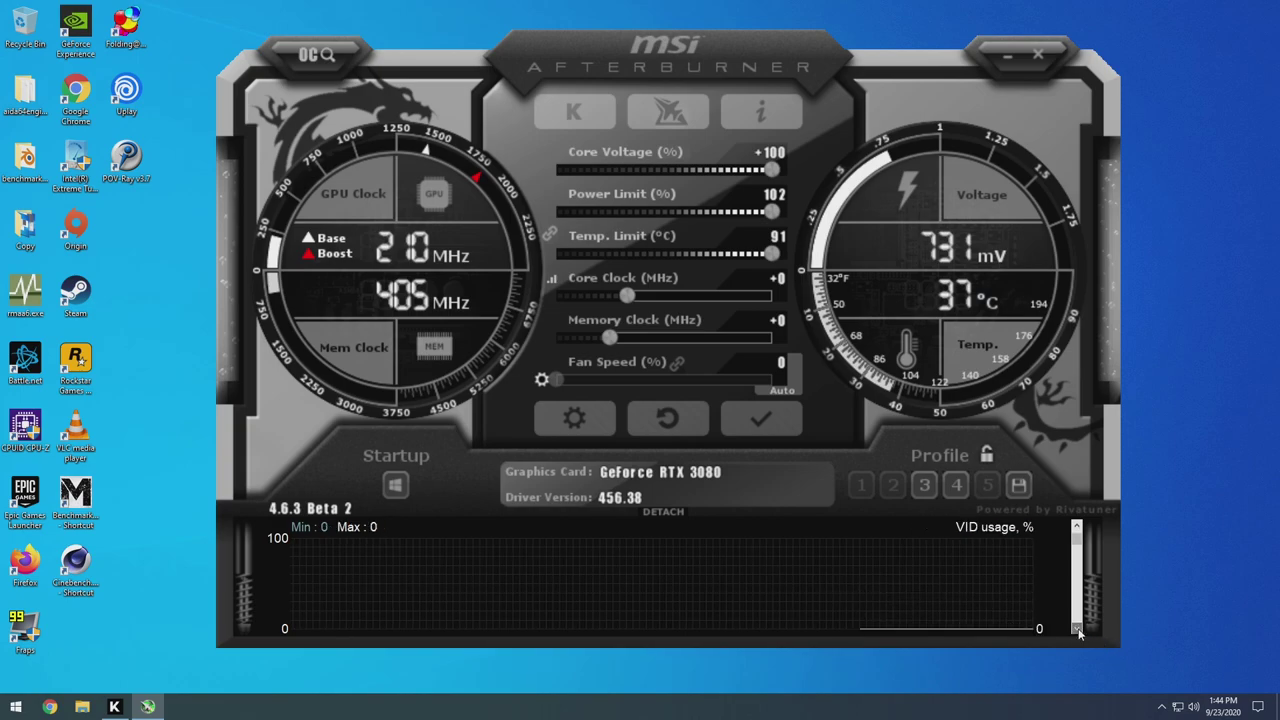
left_click(1077, 628)
left_click(1077, 628)
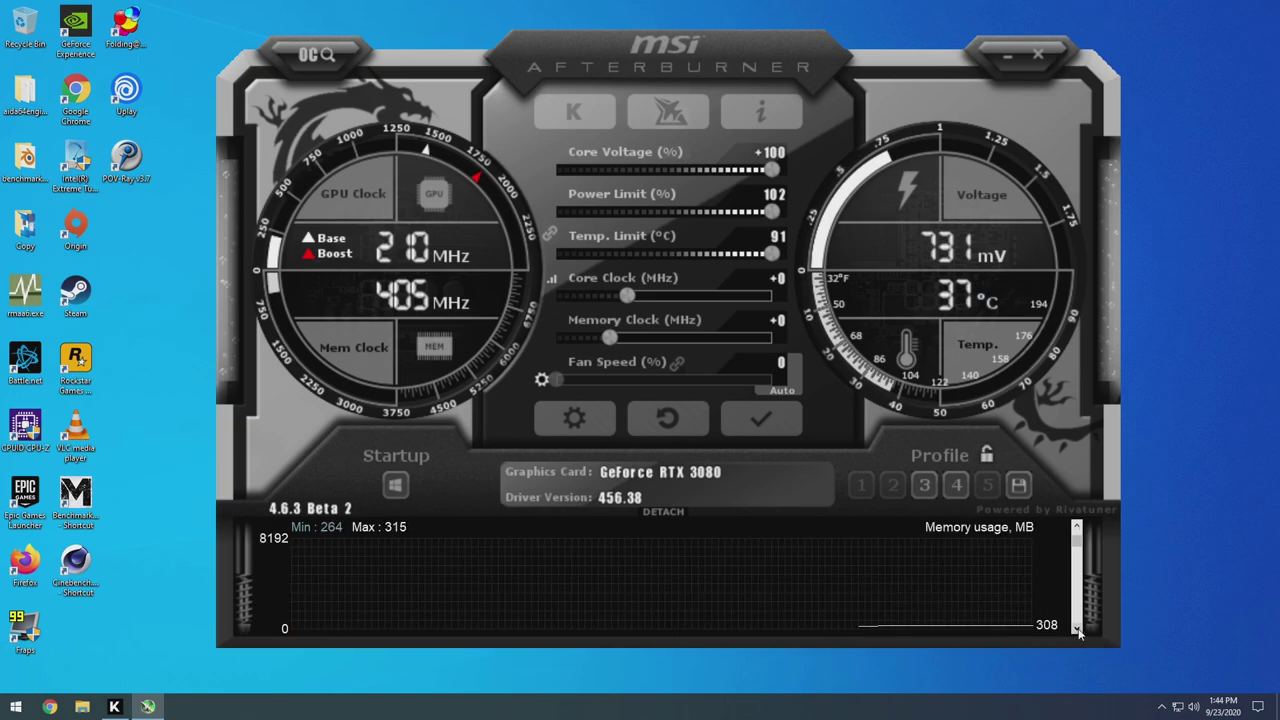
left_click(1077, 628)
left_click(1077, 628)
left_click(1077, 628)
left_click(1077, 628)
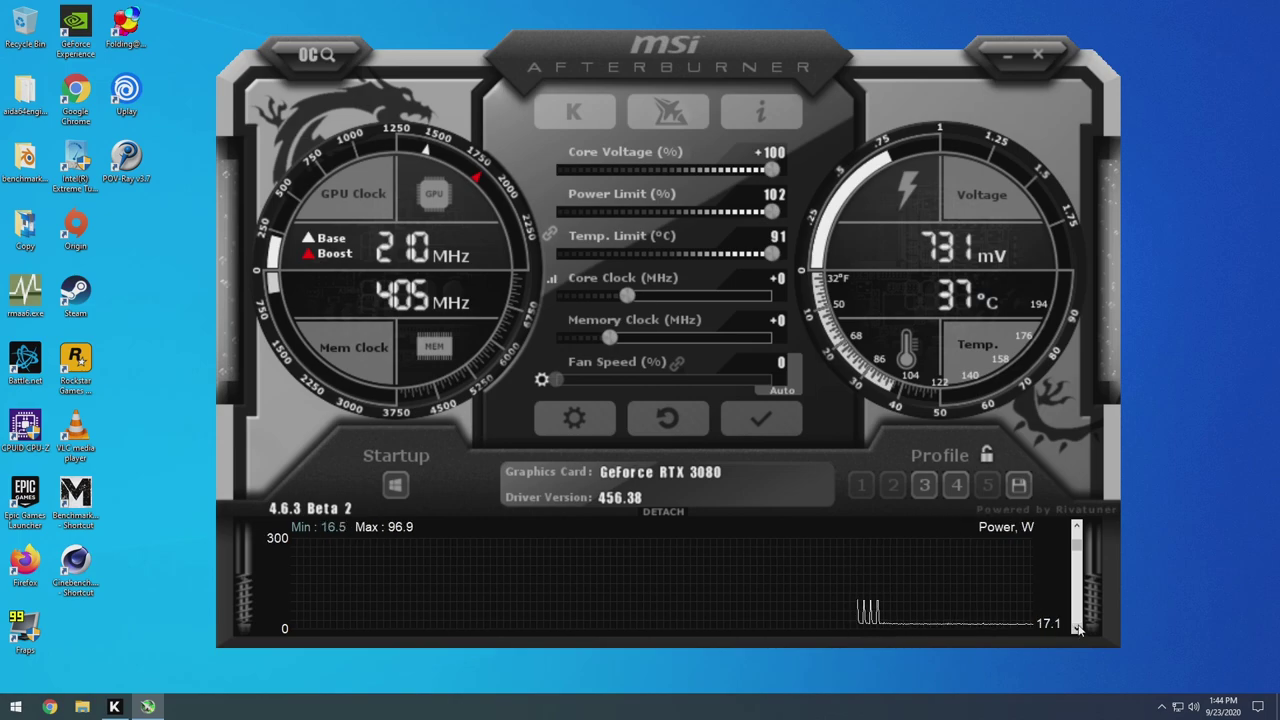
left_click(1077, 528)
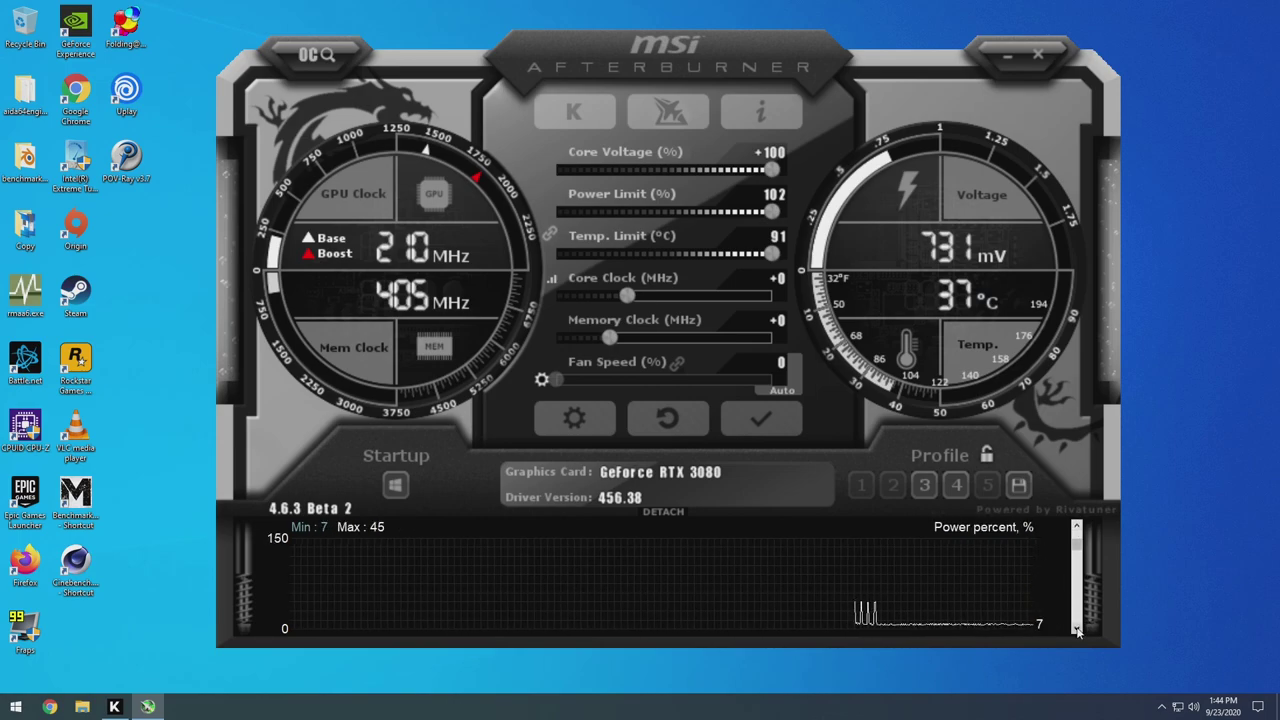
left_click(1077, 630)
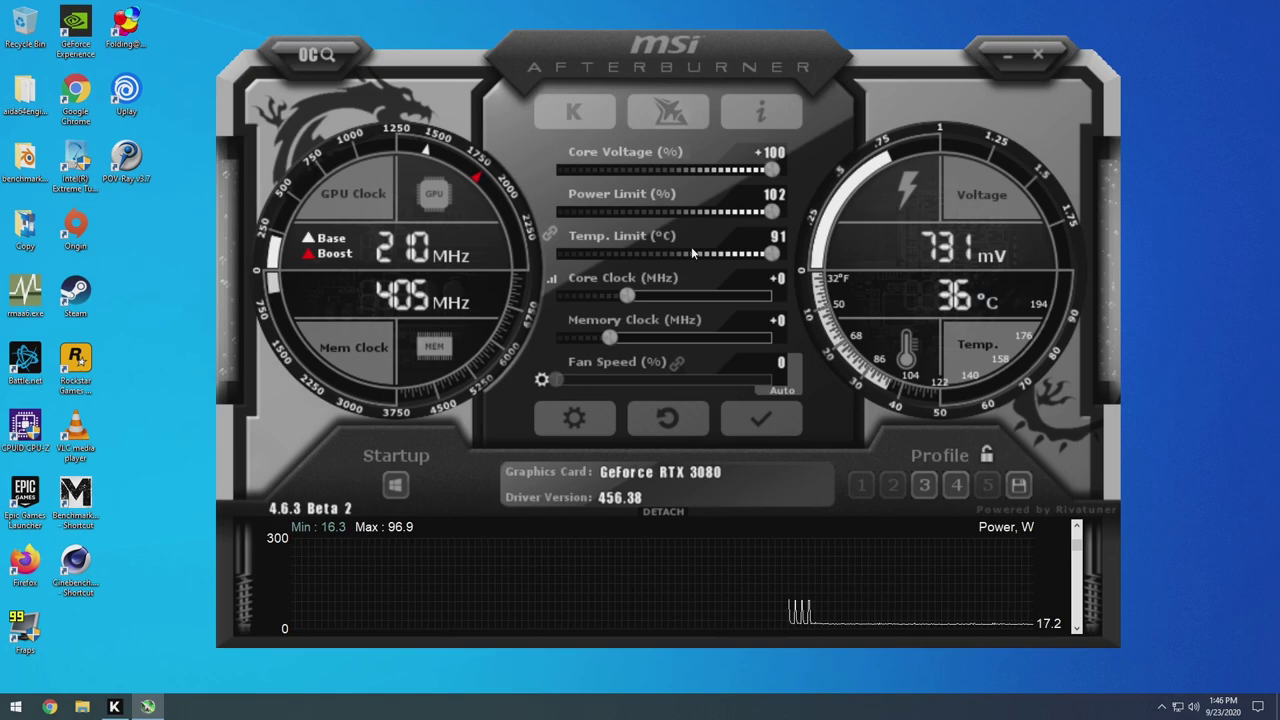
Apply the new voltage, power and temperature limits, shift the window right, and launch the OC Scanner
left_click(741, 421)
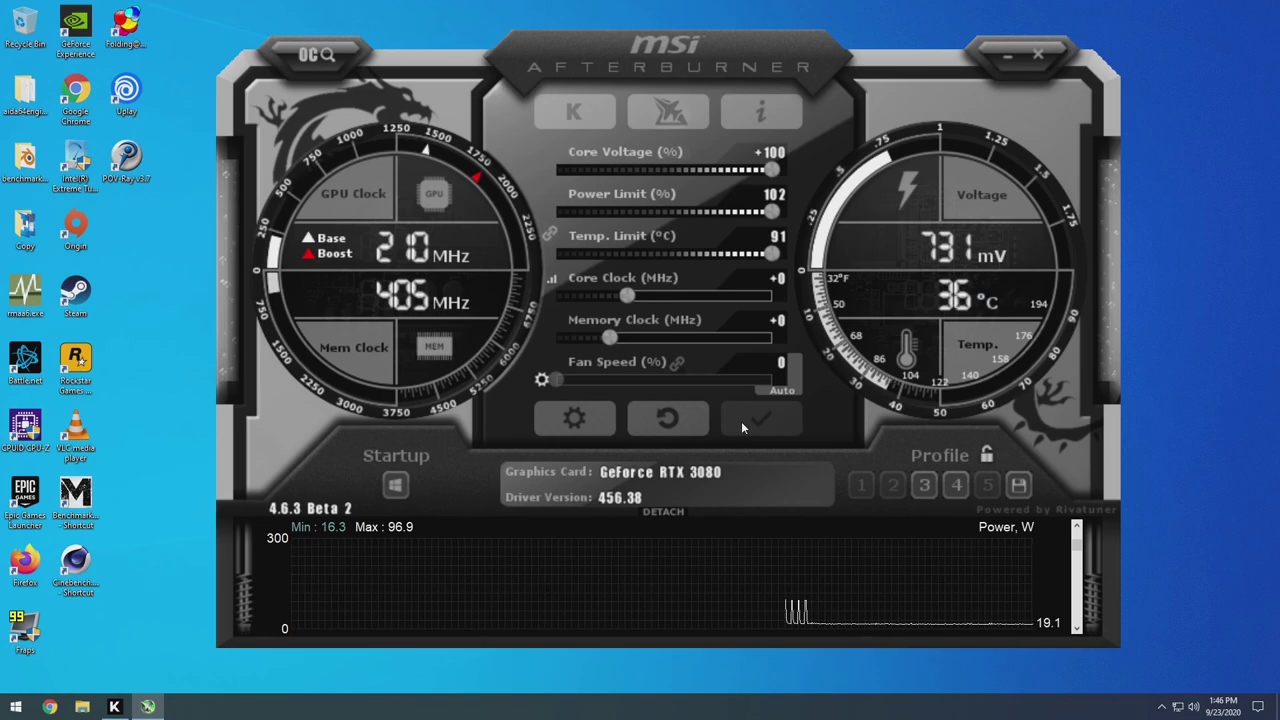
left_click_drag(580, 49, 667, 54)
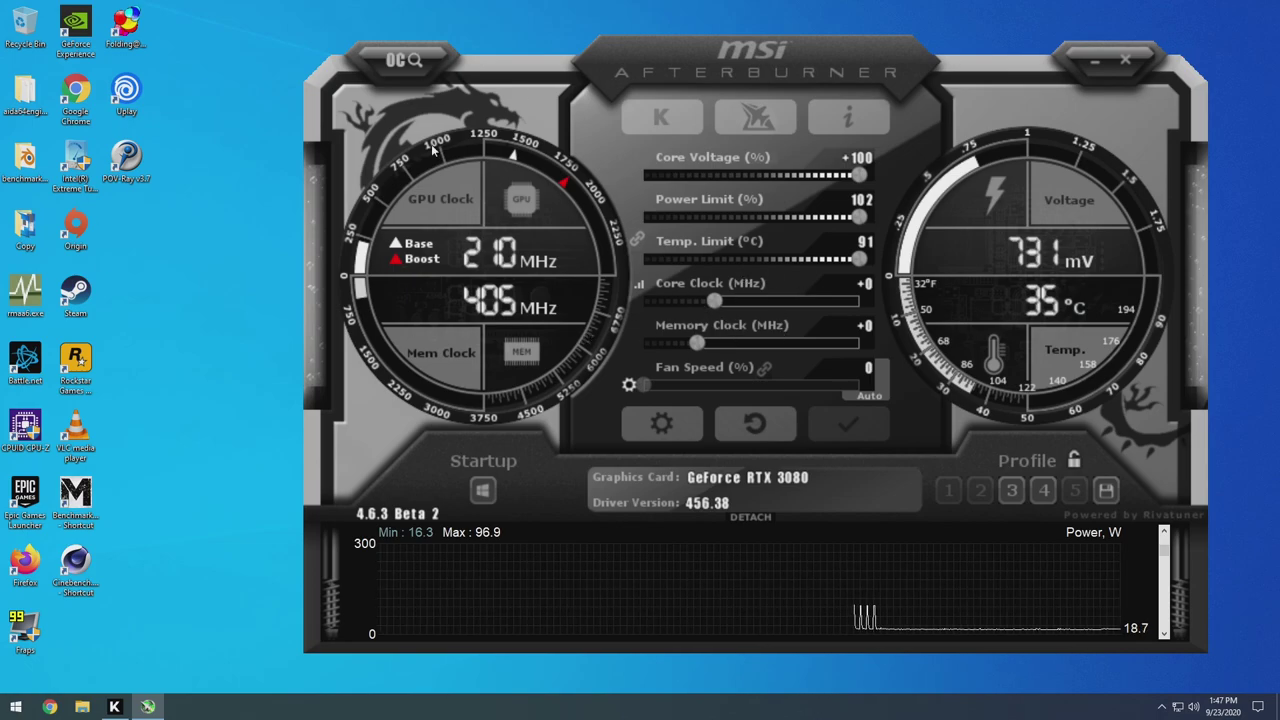
left_click(404, 60)
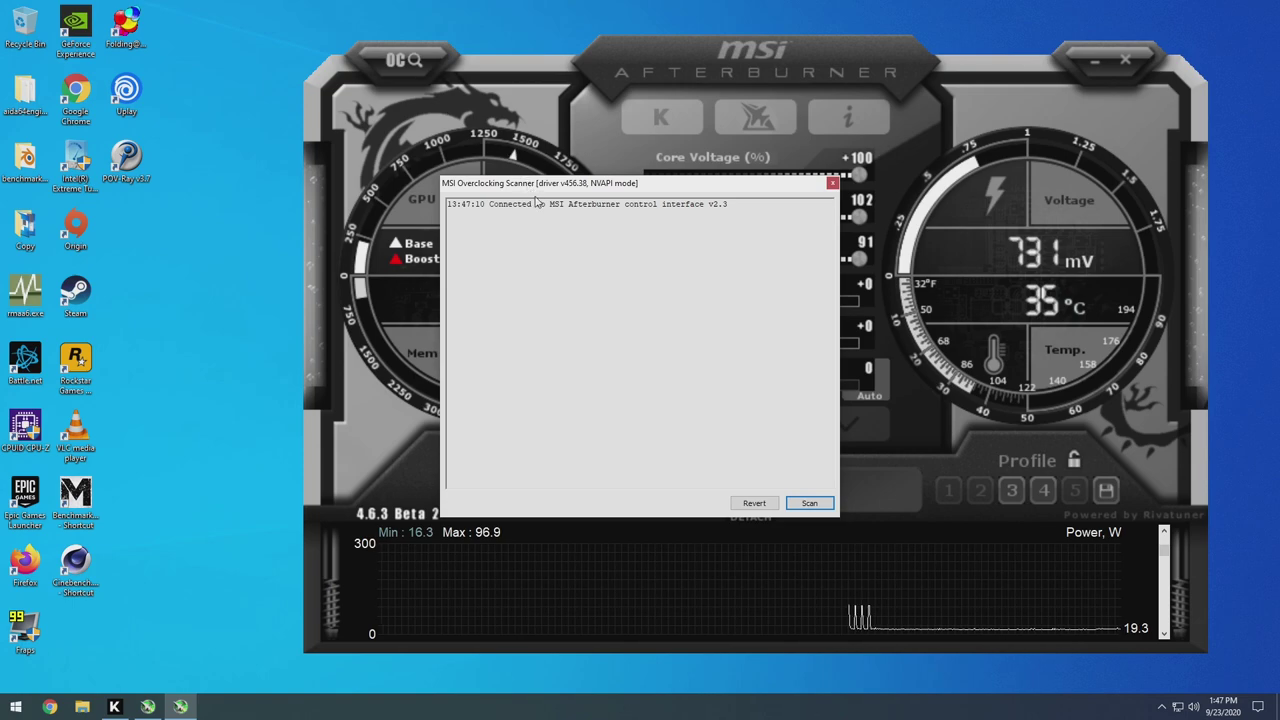
Close the Overclocking Scanner and briefly view the voltage–frequency curve
left_click(832, 183)
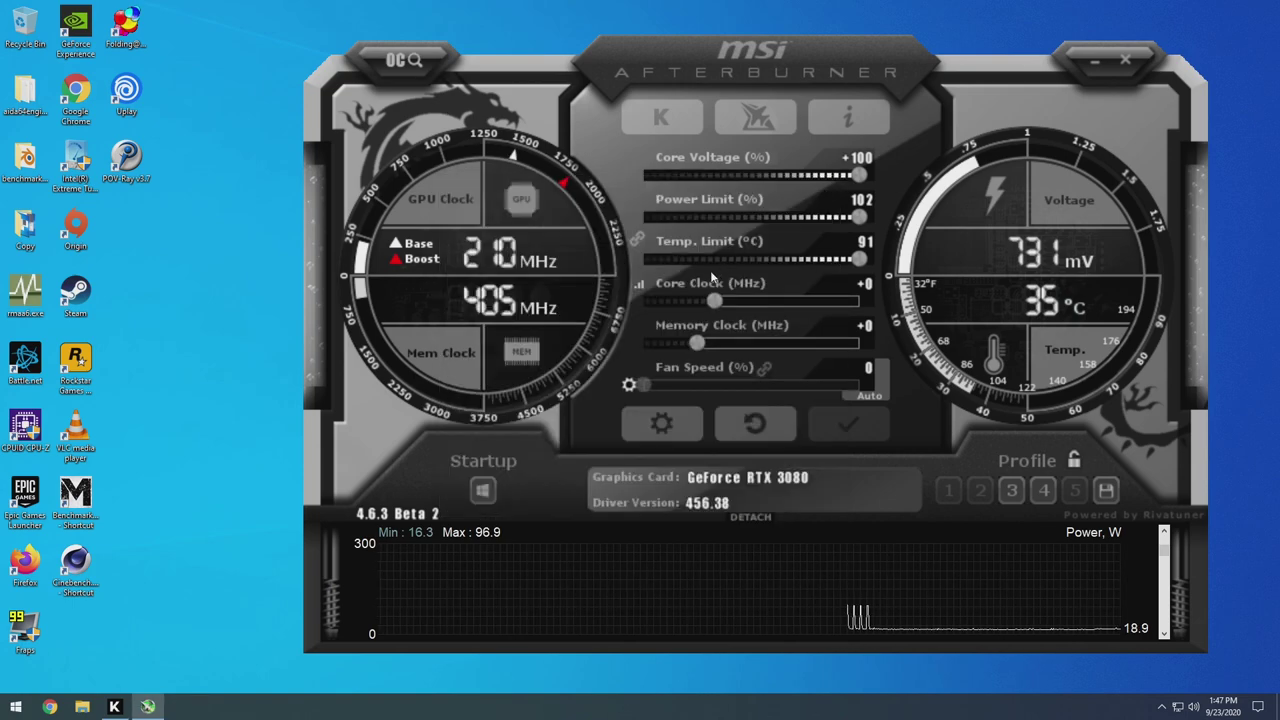
left_click(641, 288)
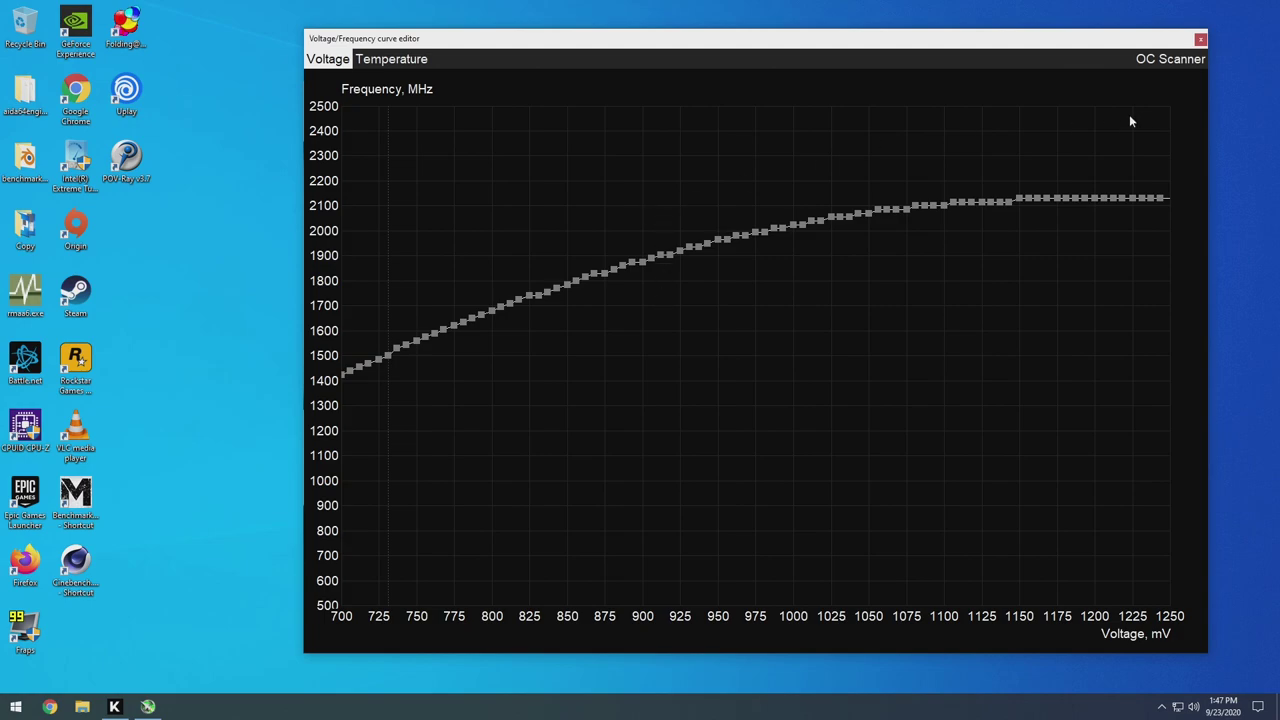
left_click(1199, 40)
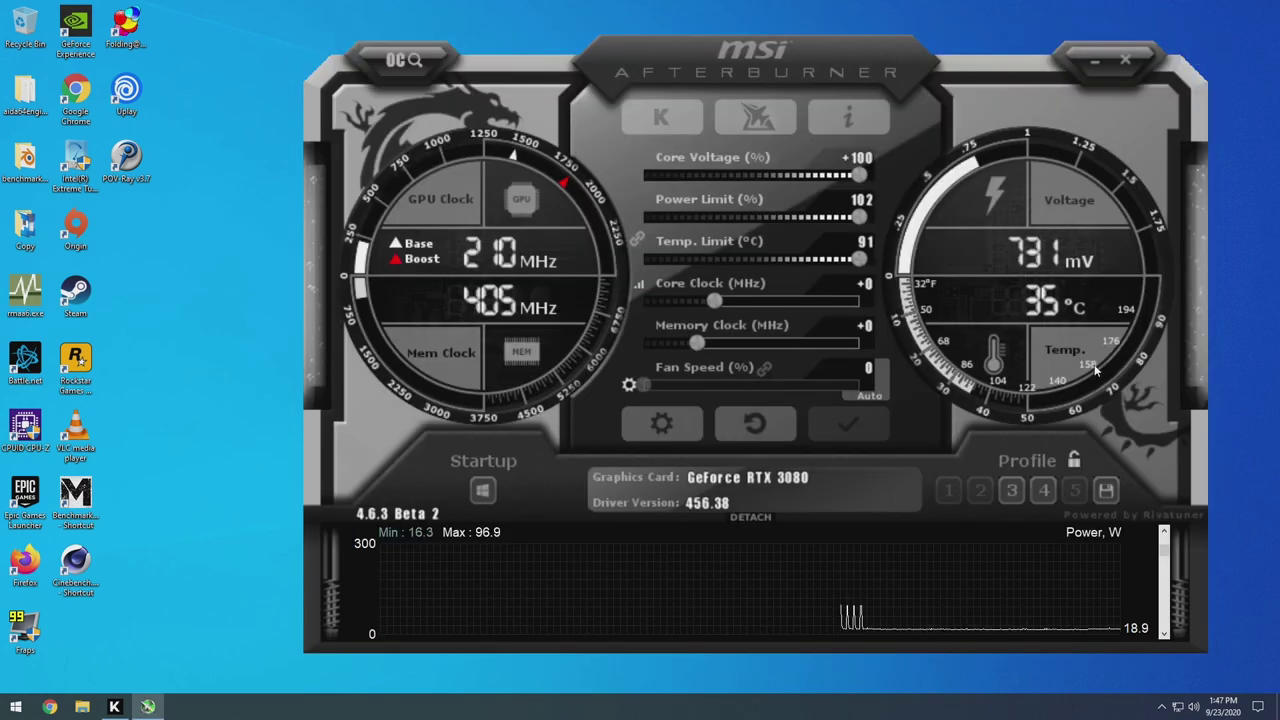
Load profile 4 so the core clock reads Curve, apply it, and dismiss the scanner
left_click(1052, 497)
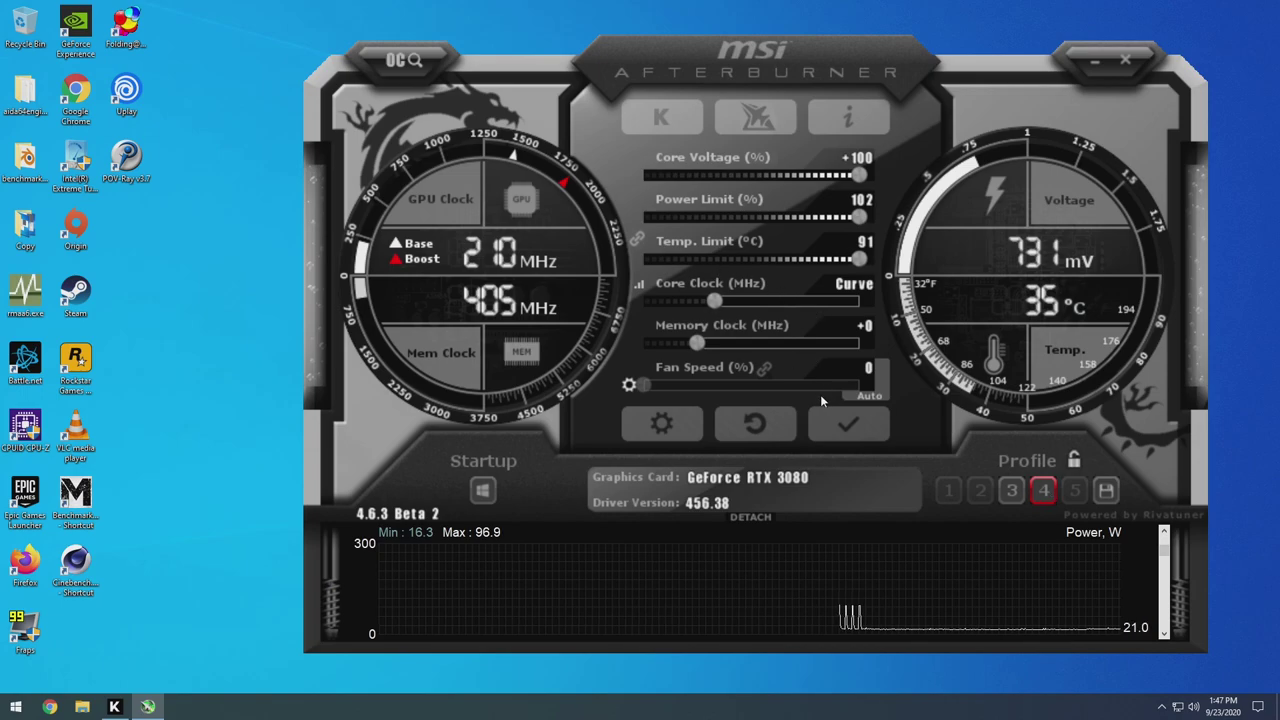
left_click(822, 425)
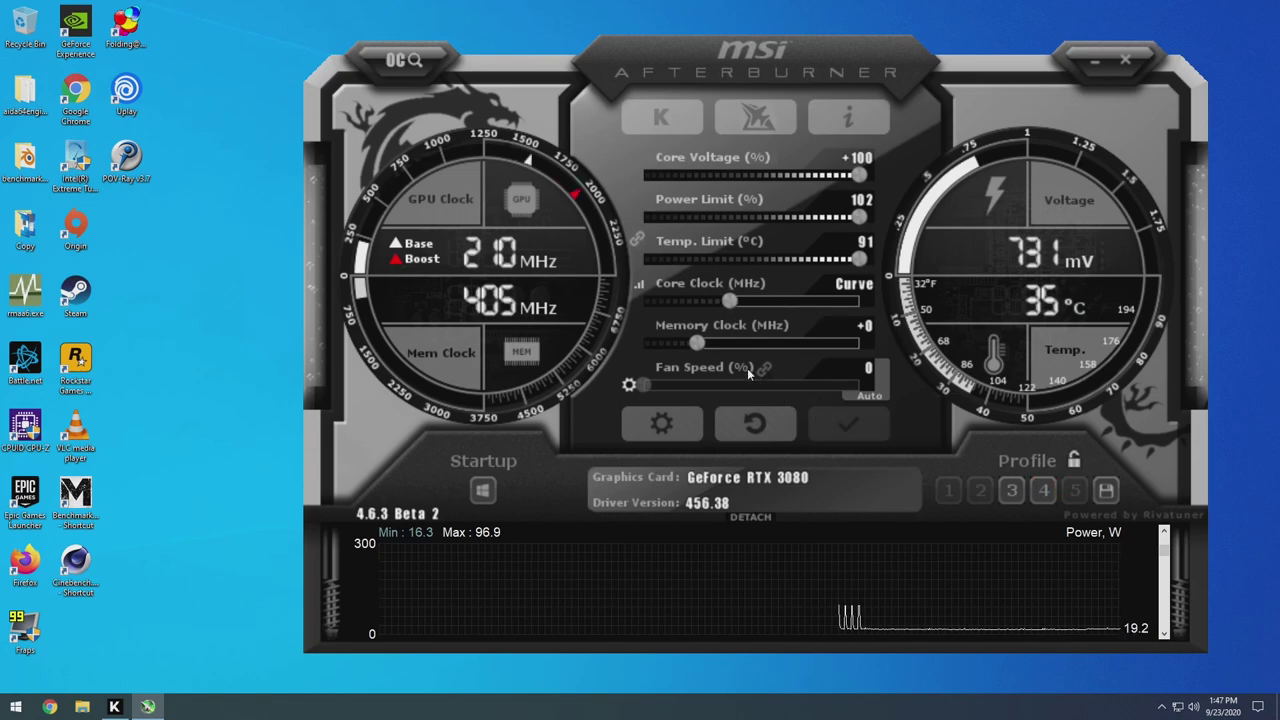
left_click(404, 60)
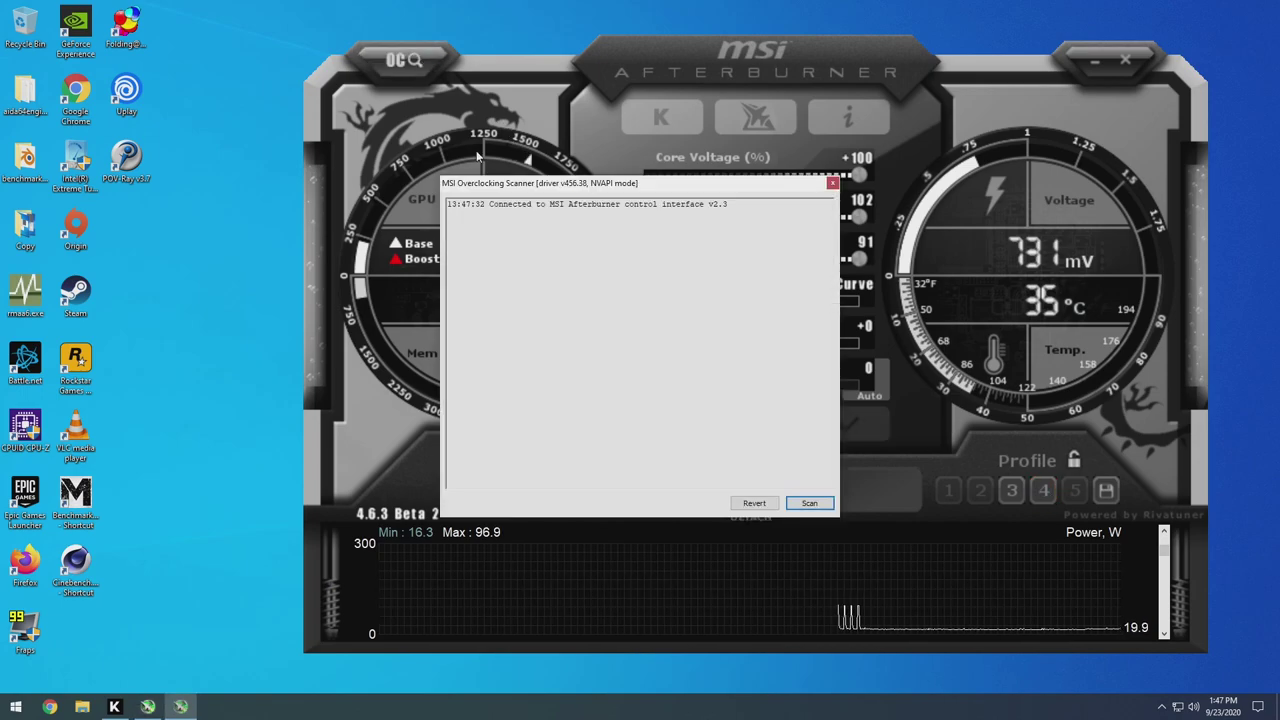
left_click(833, 182)
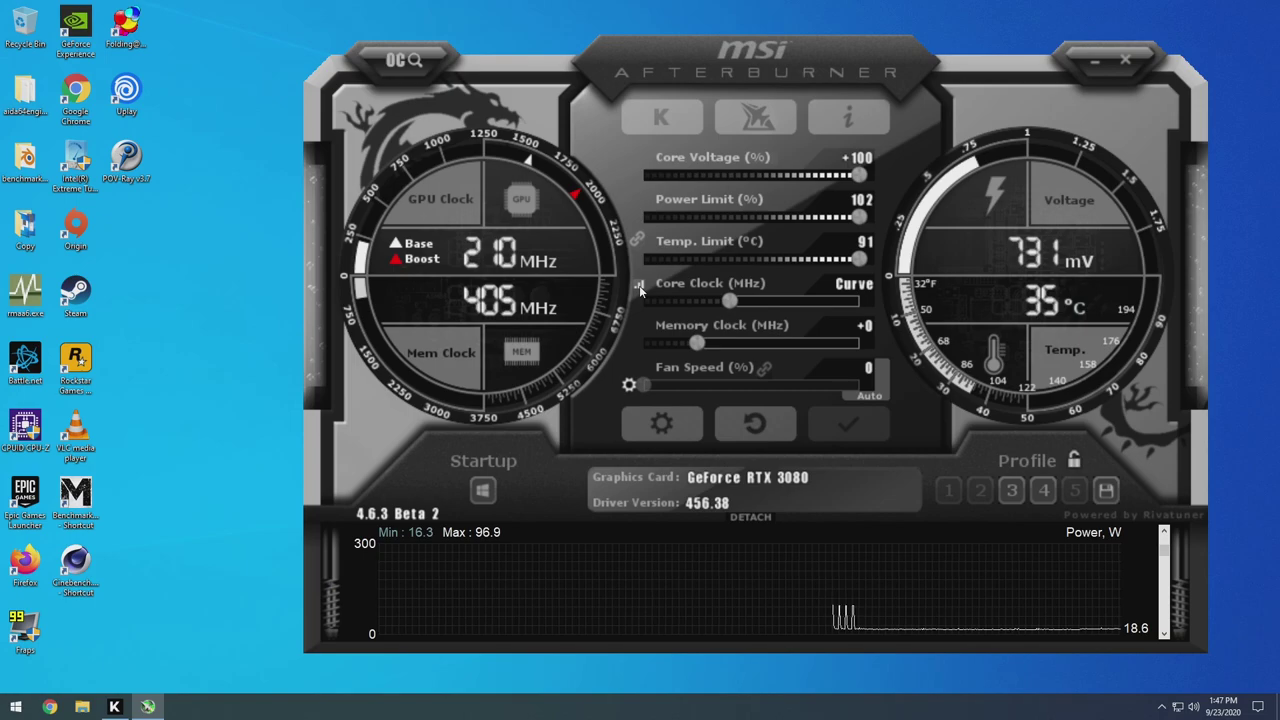
left_click(639, 285)
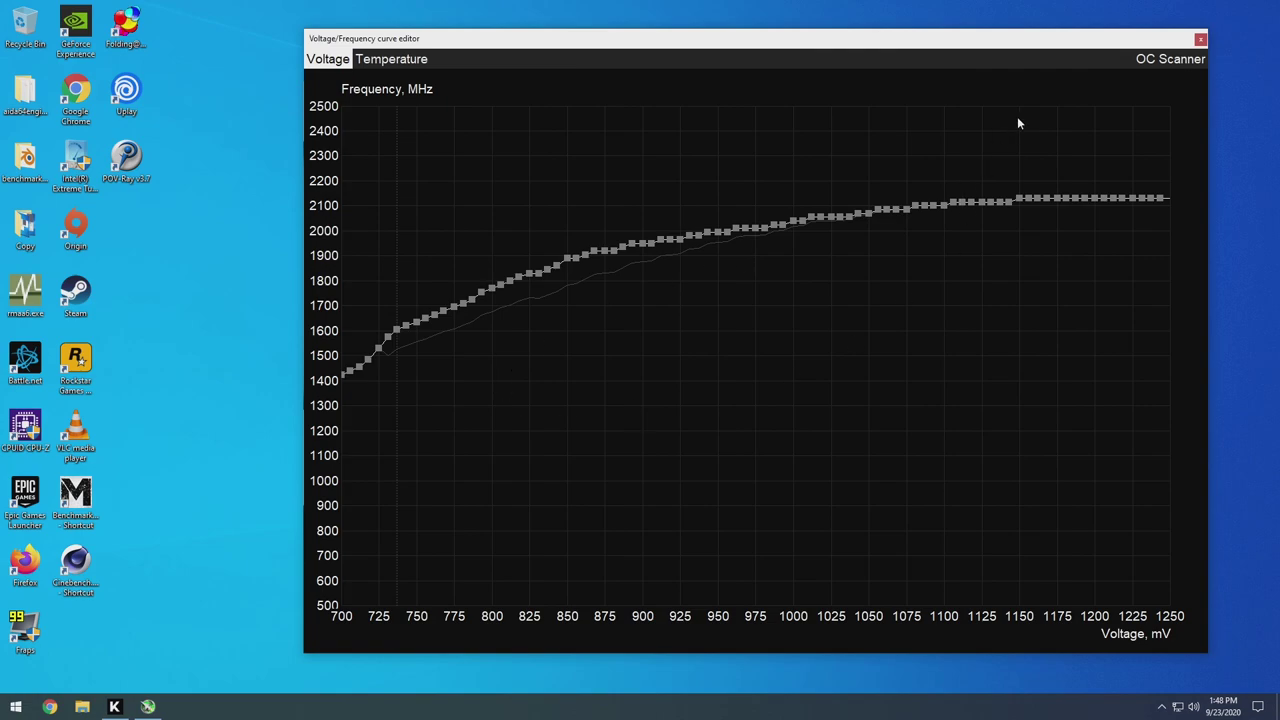
Close the curve editor, reset settings to defaults, and try core clock offsets +45 and +115
left_click(1200, 39)
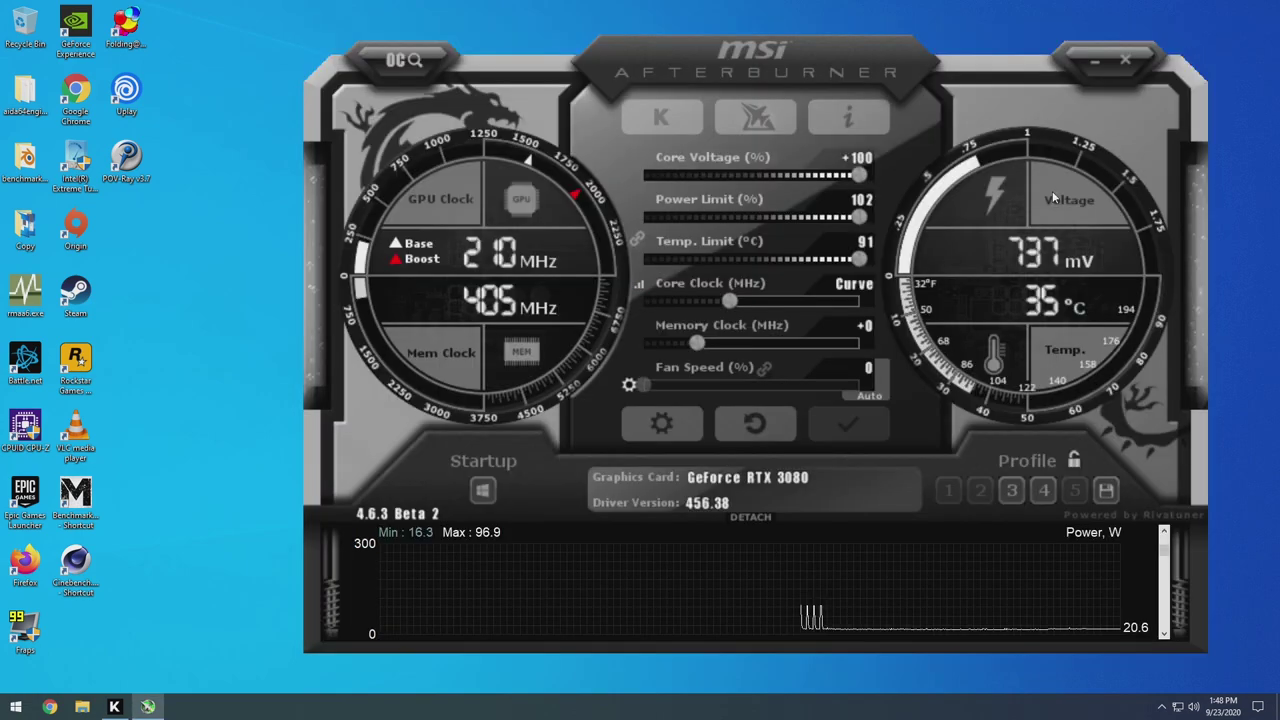
left_click(735, 417)
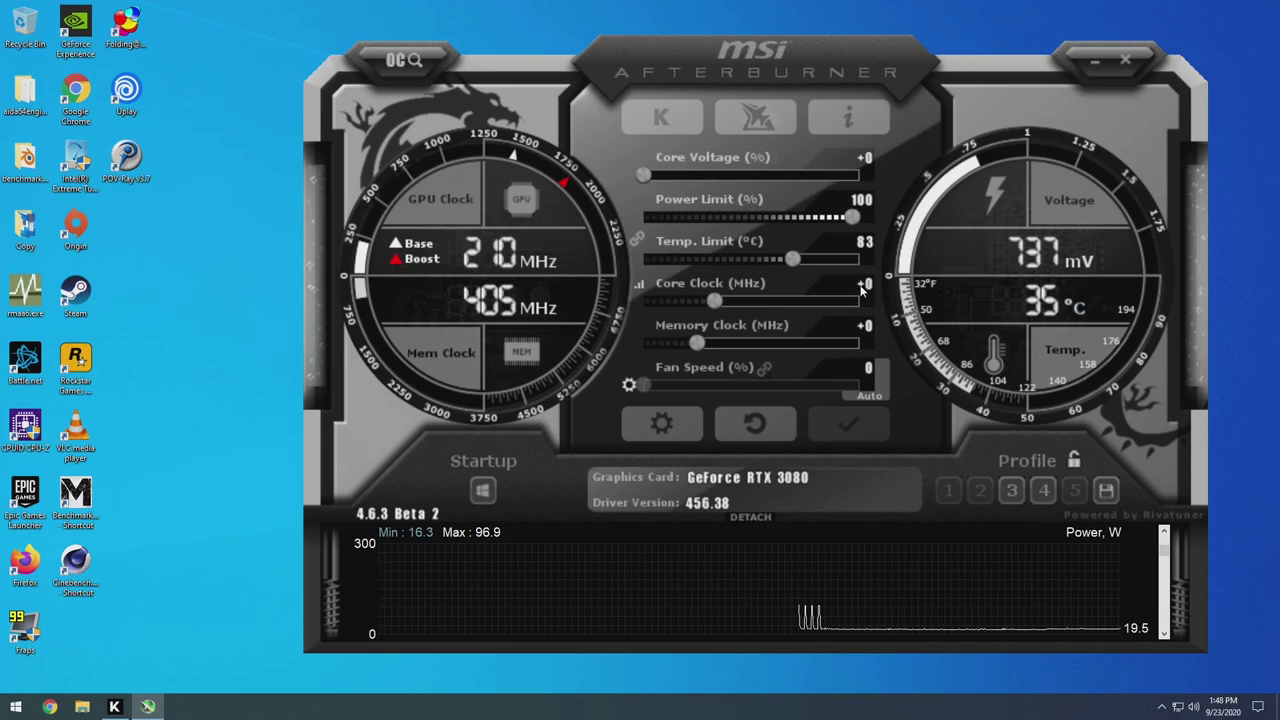
left_click(864, 286)
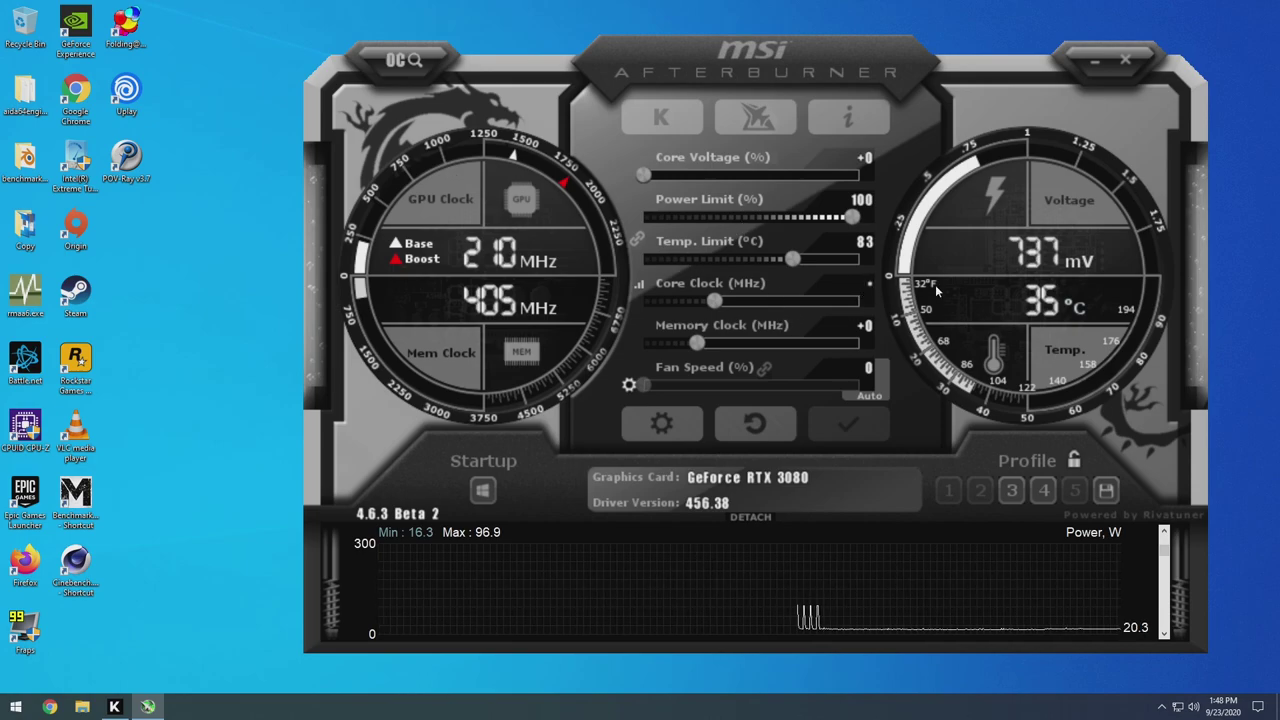
type("45")
key("Return")
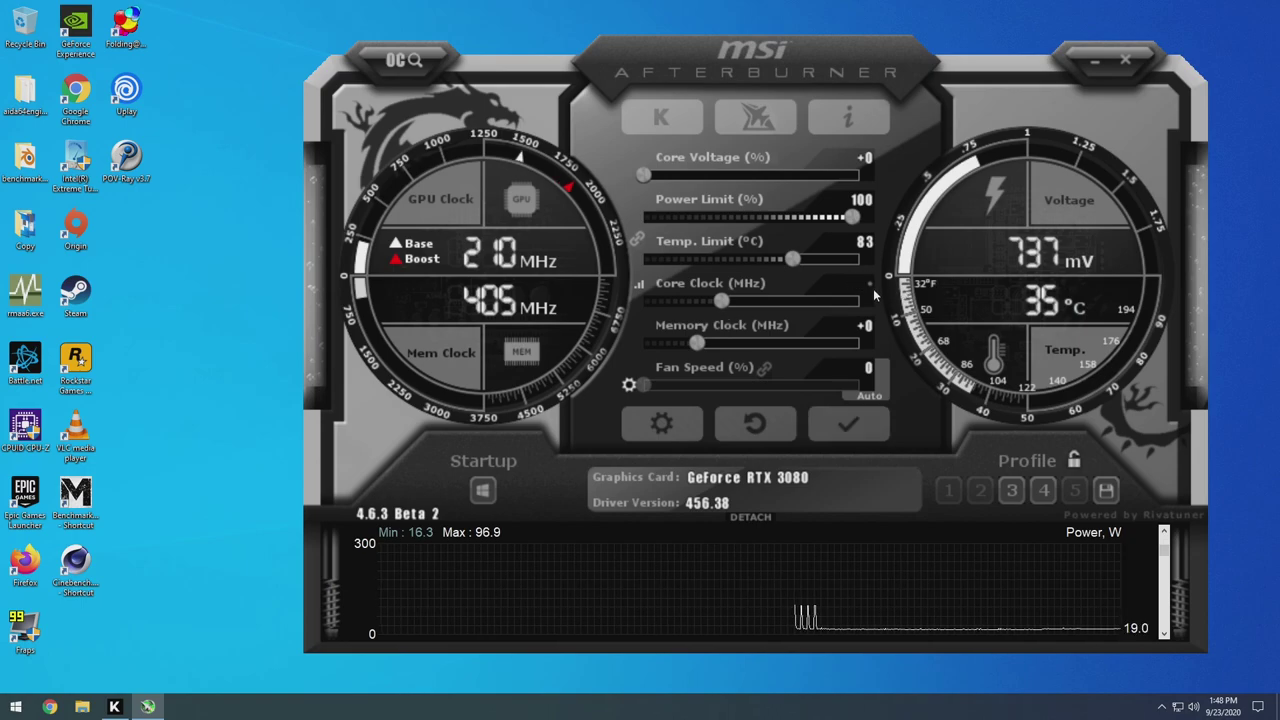
type("115")
key("Return")
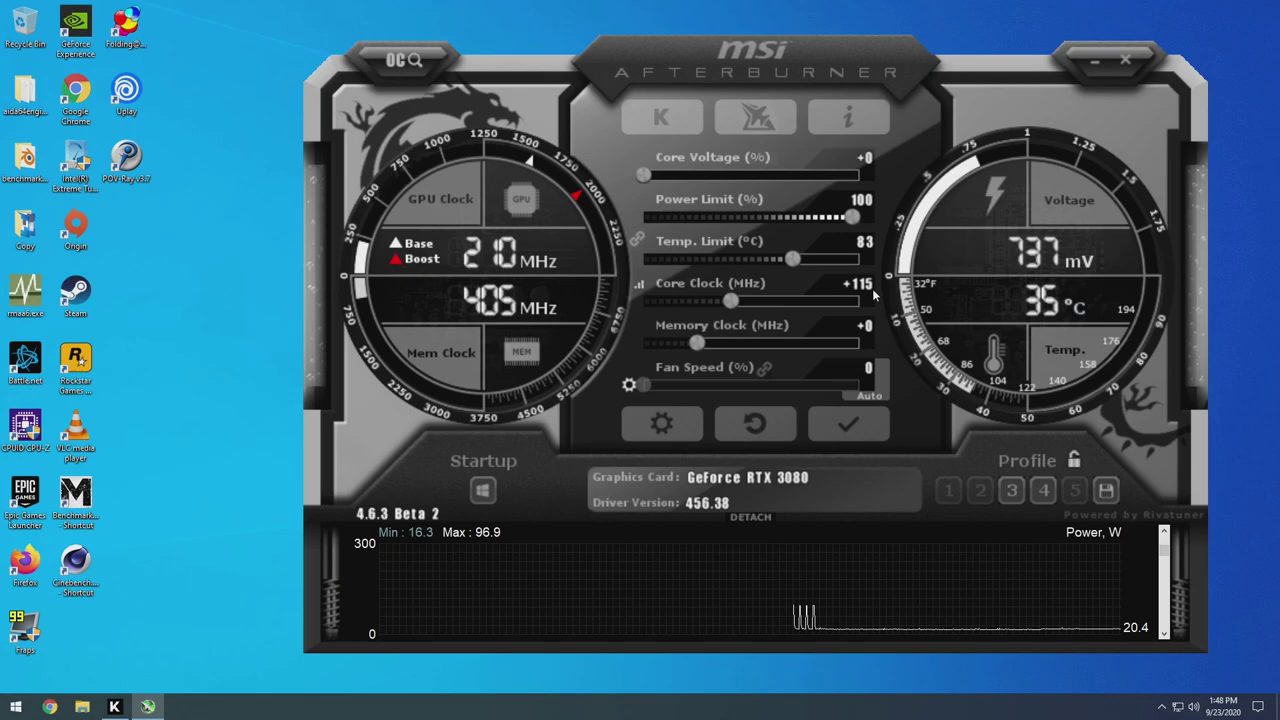
Step the core clock offset through +15, +30 and +45
left_click(864, 288)
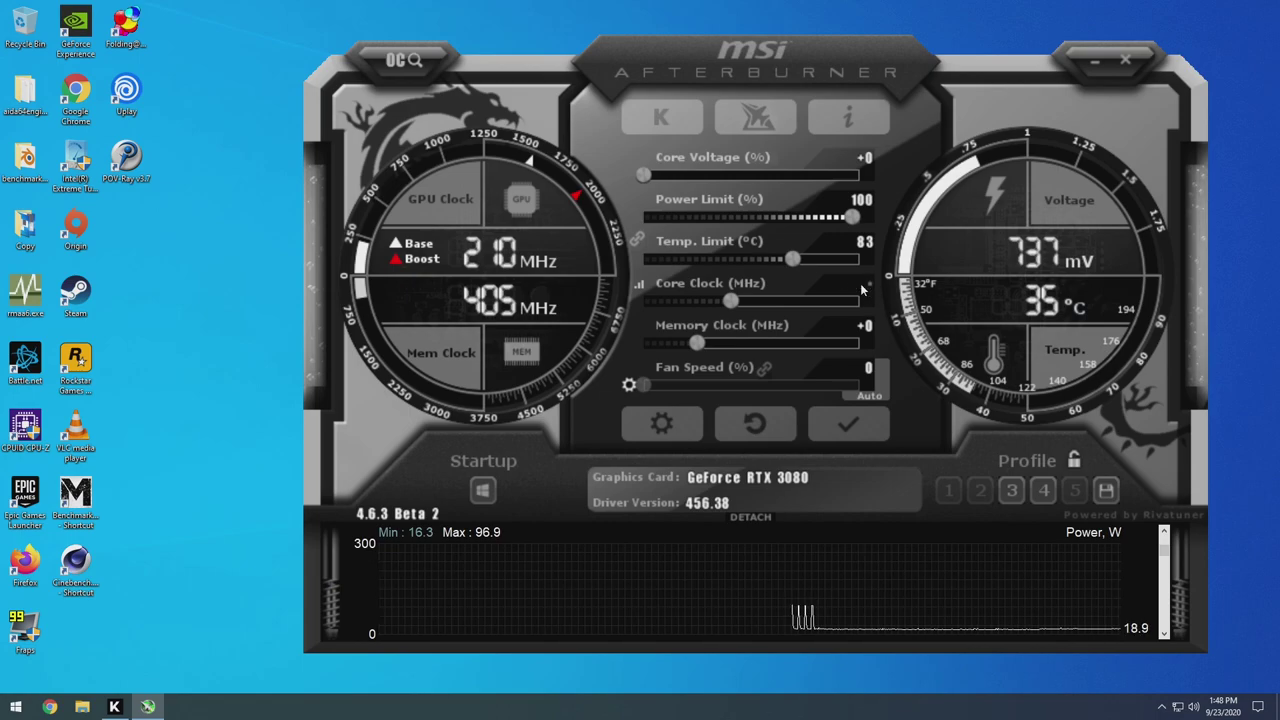
type("15")
key("Return")
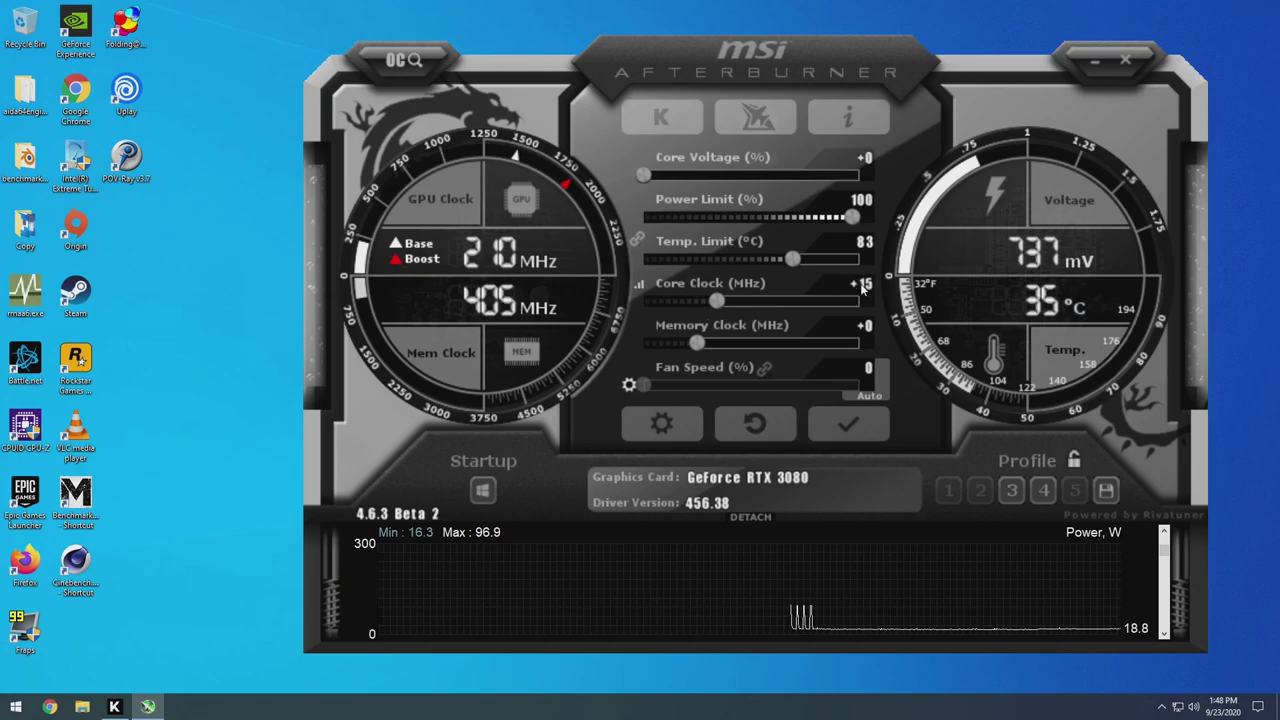
left_click(864, 288)
type("30")
key("Return")
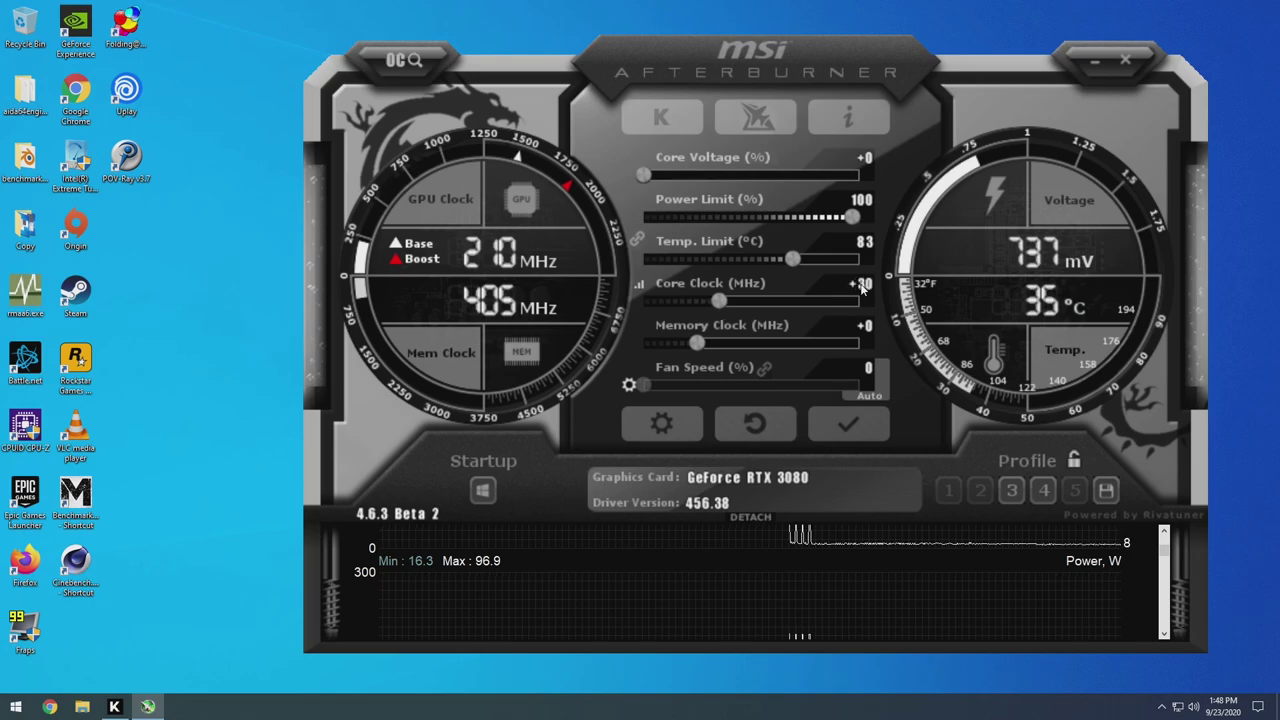
left_click(862, 288)
type("45")
key("Return")
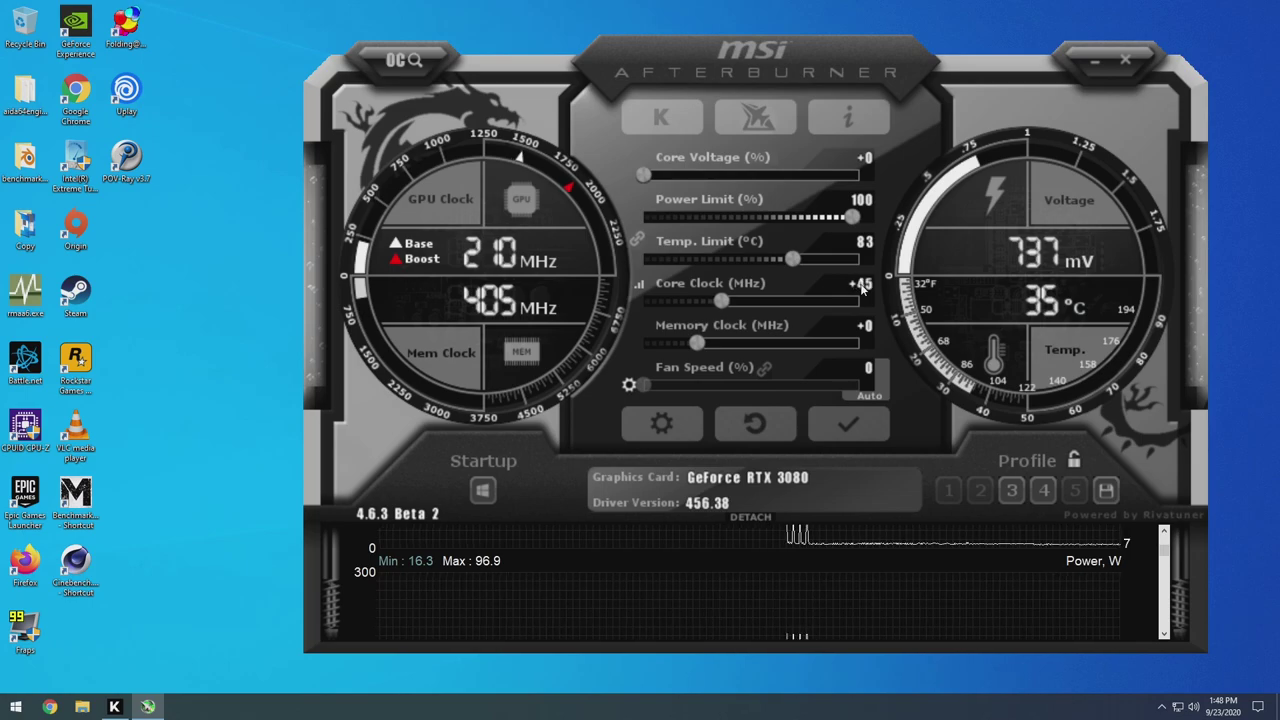
Push the core clock offset to +50 and +55, then settle back at +15
left_click(862, 288)
type("50")
key("Return")
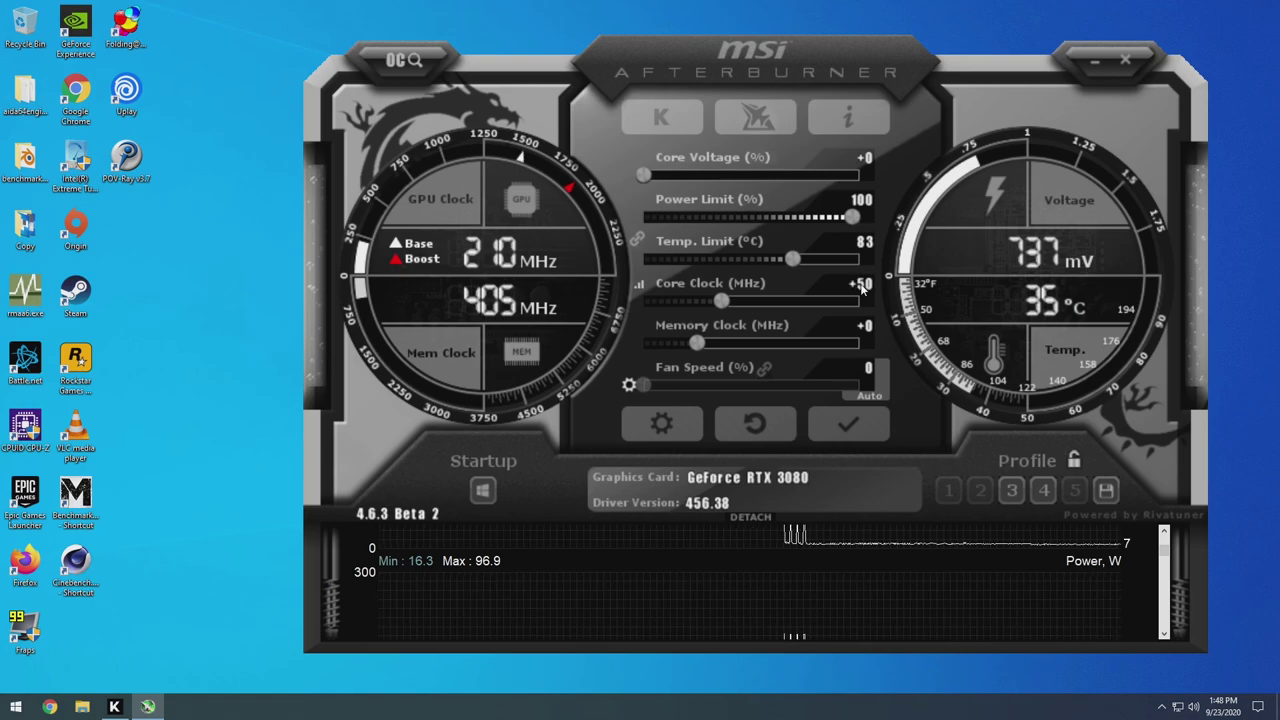
left_click(862, 288)
type("55")
key("Return")
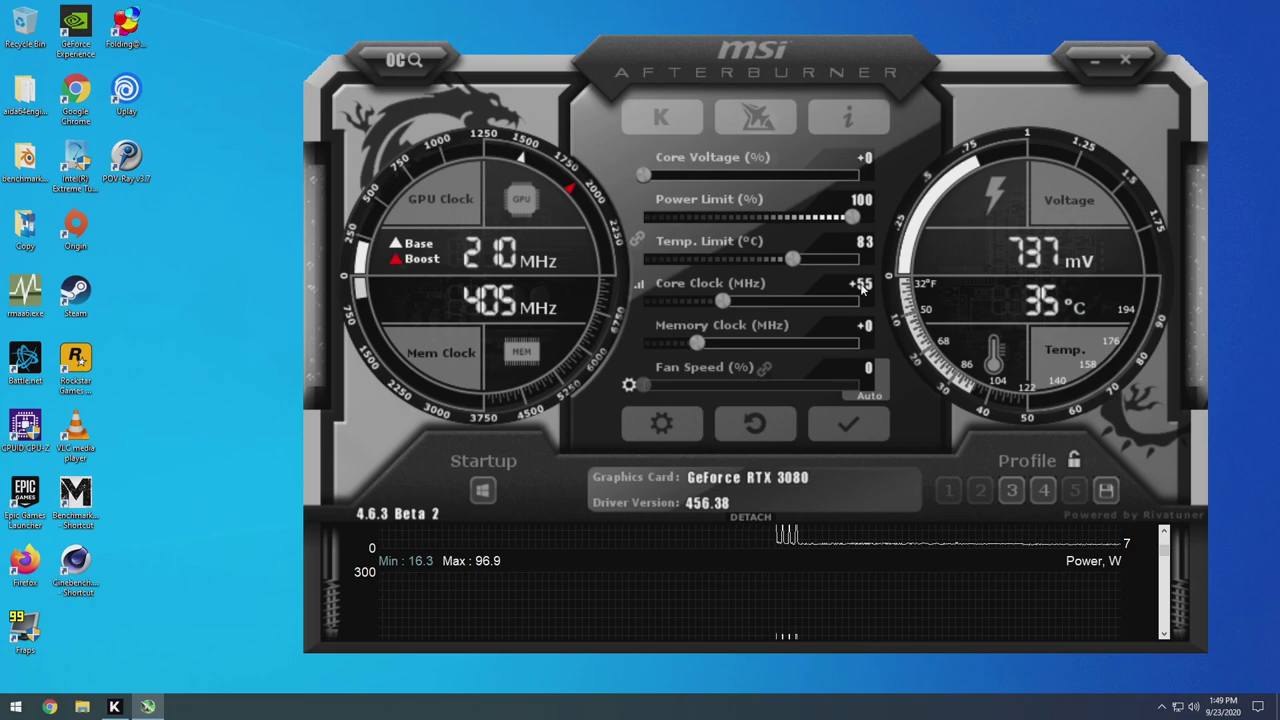
left_click(862, 287)
type("15")
key("Return")
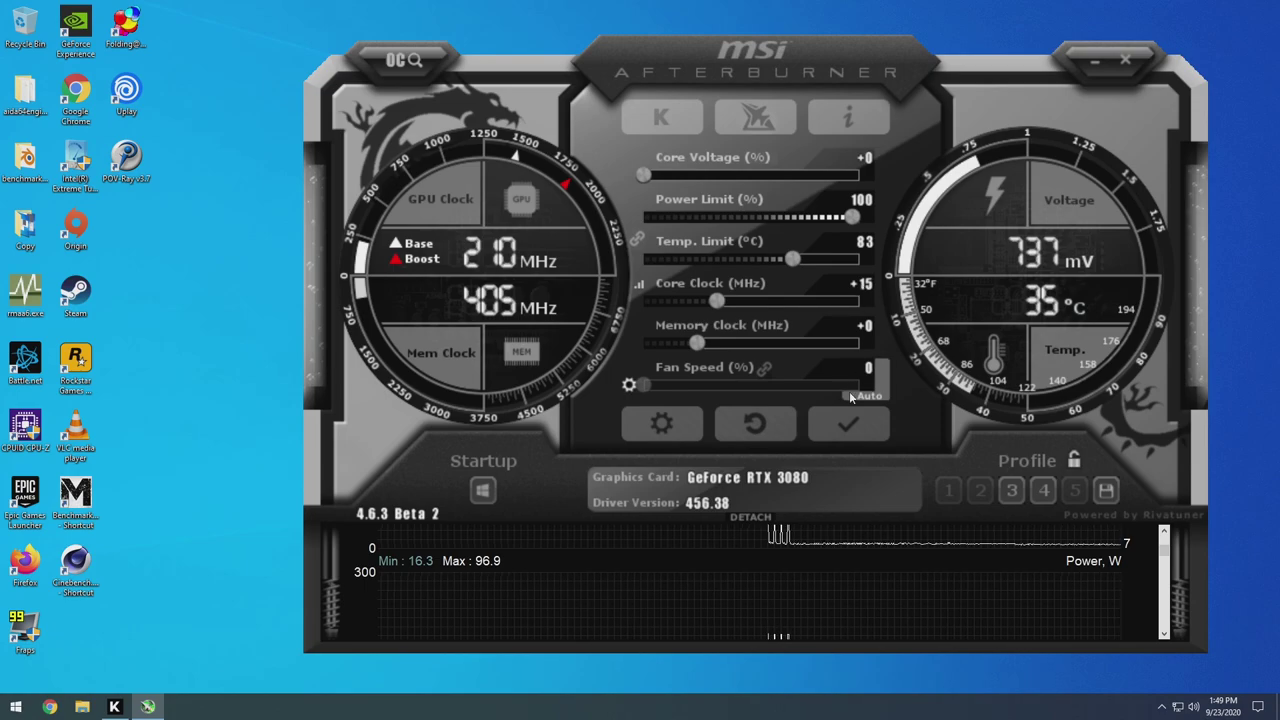
Apply +15, then set and apply a +45 core clock offset and check the voltage/frequency curve
left_click(848, 424)
left_click(856, 288)
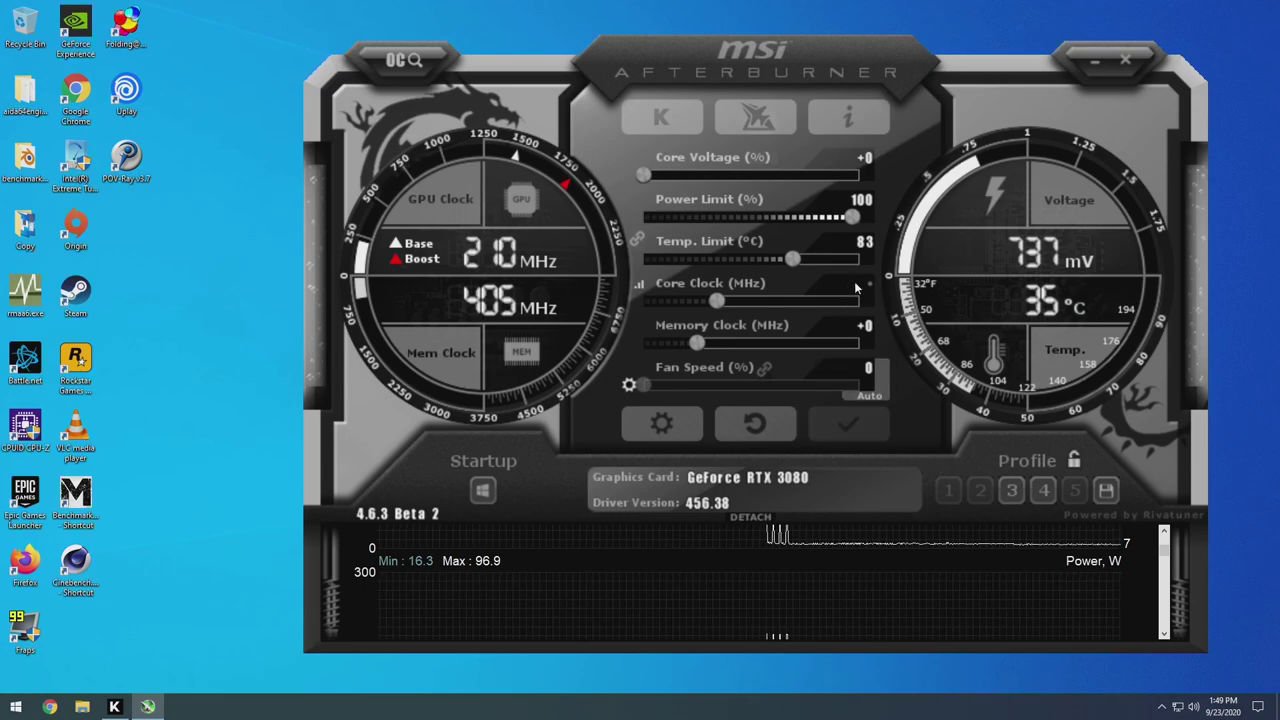
type("45")
key("Return")
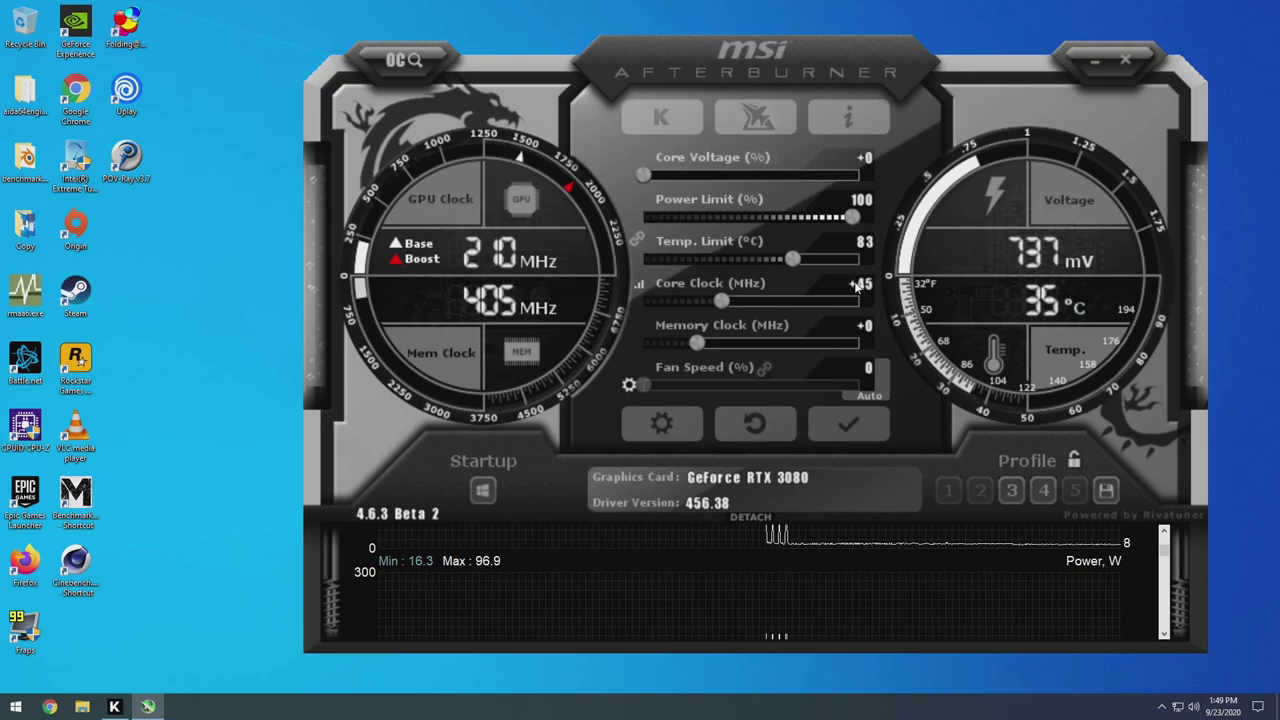
left_click(848, 426)
left_click(639, 284)
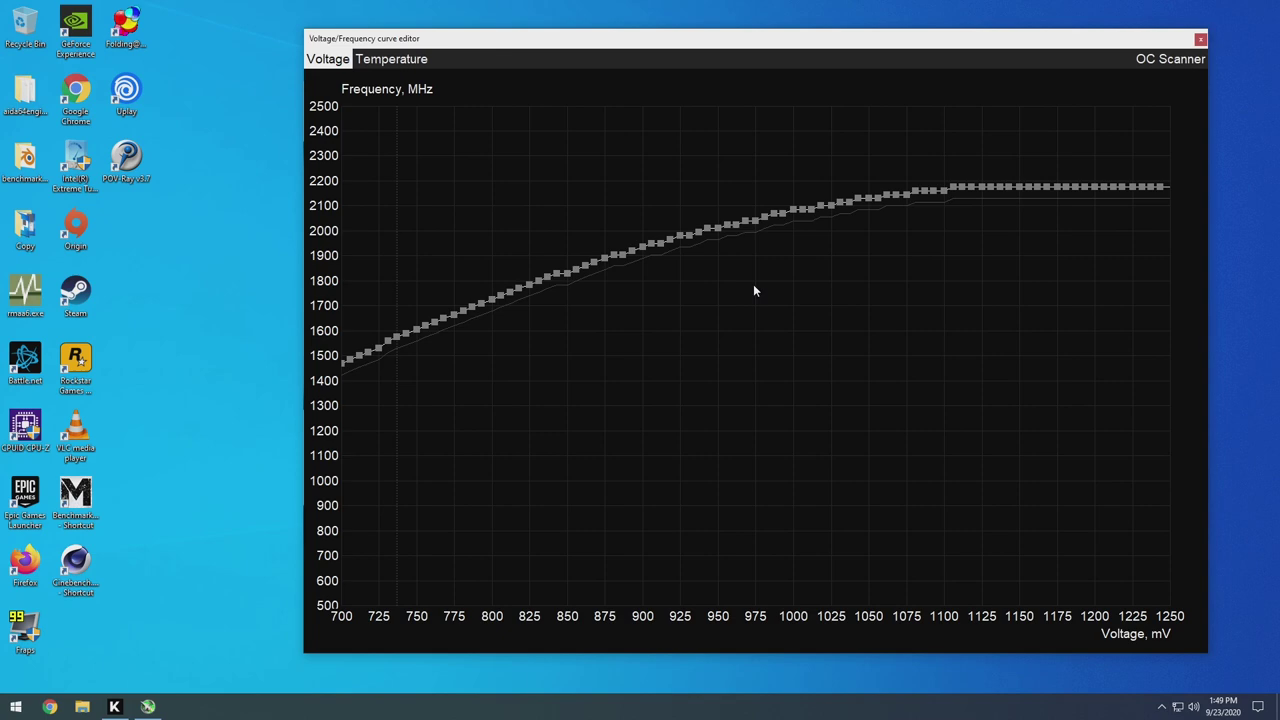
left_click(1193, 45)
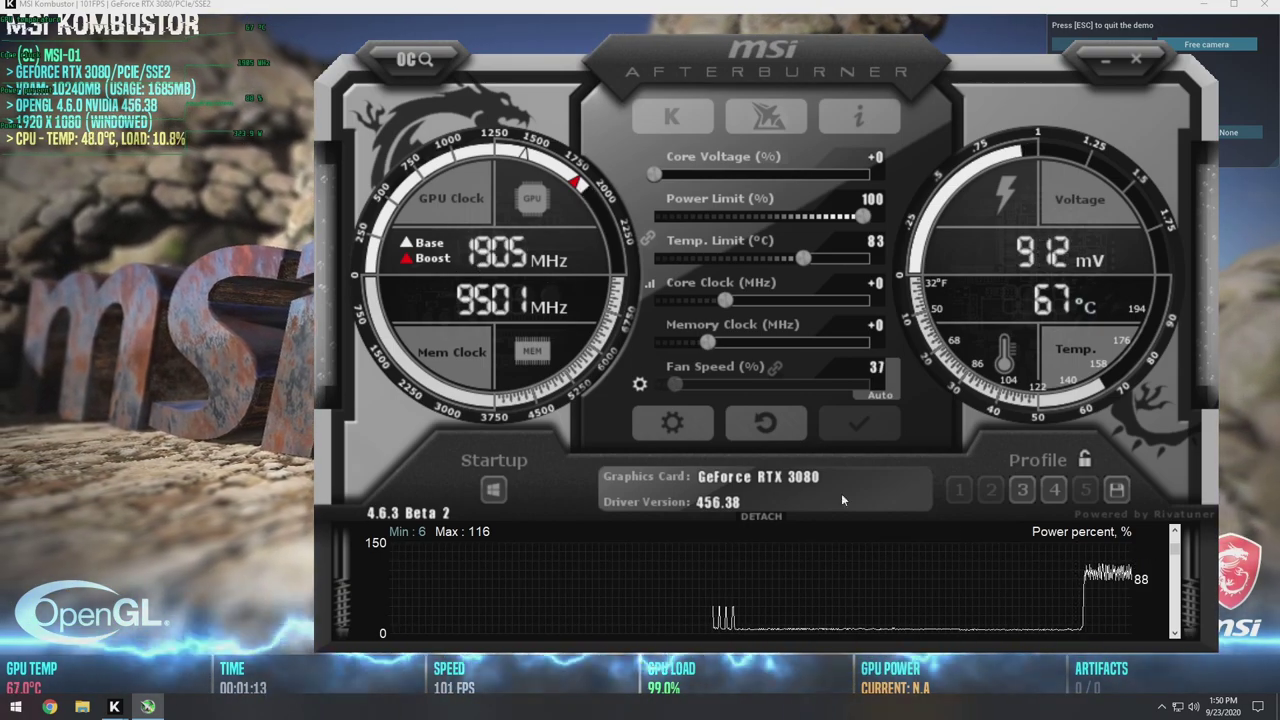
Switch the monitoring graph from Power percent to Power, W during the Kombustor run
left_click(1177, 633)
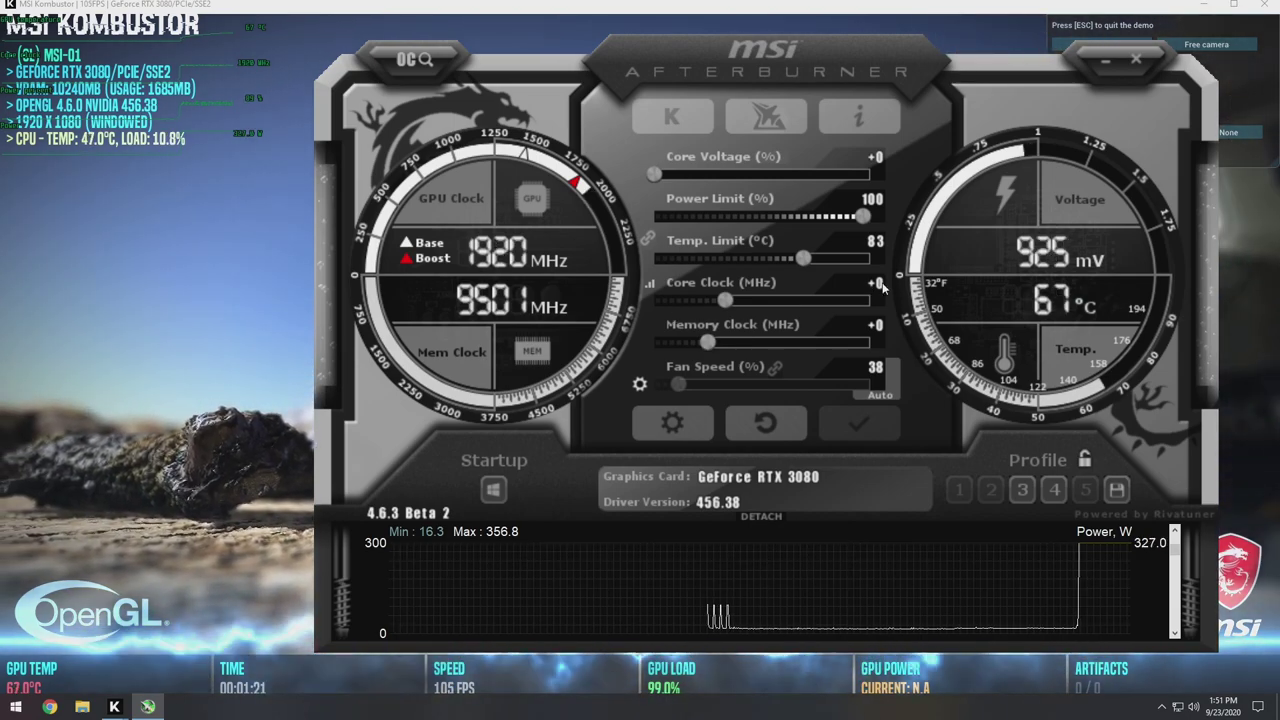
Apply a +30 core clock offset and inspect the voltage/frequency curve
type("30")
key("Return")
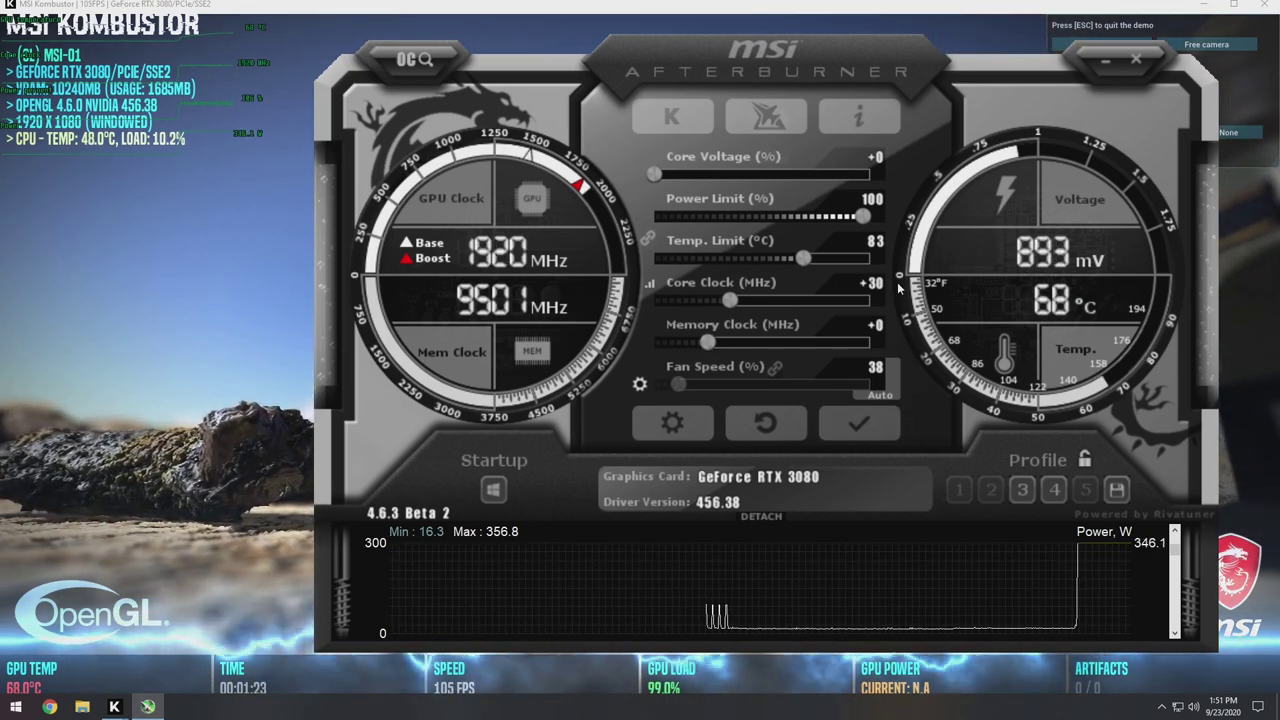
left_click(860, 422)
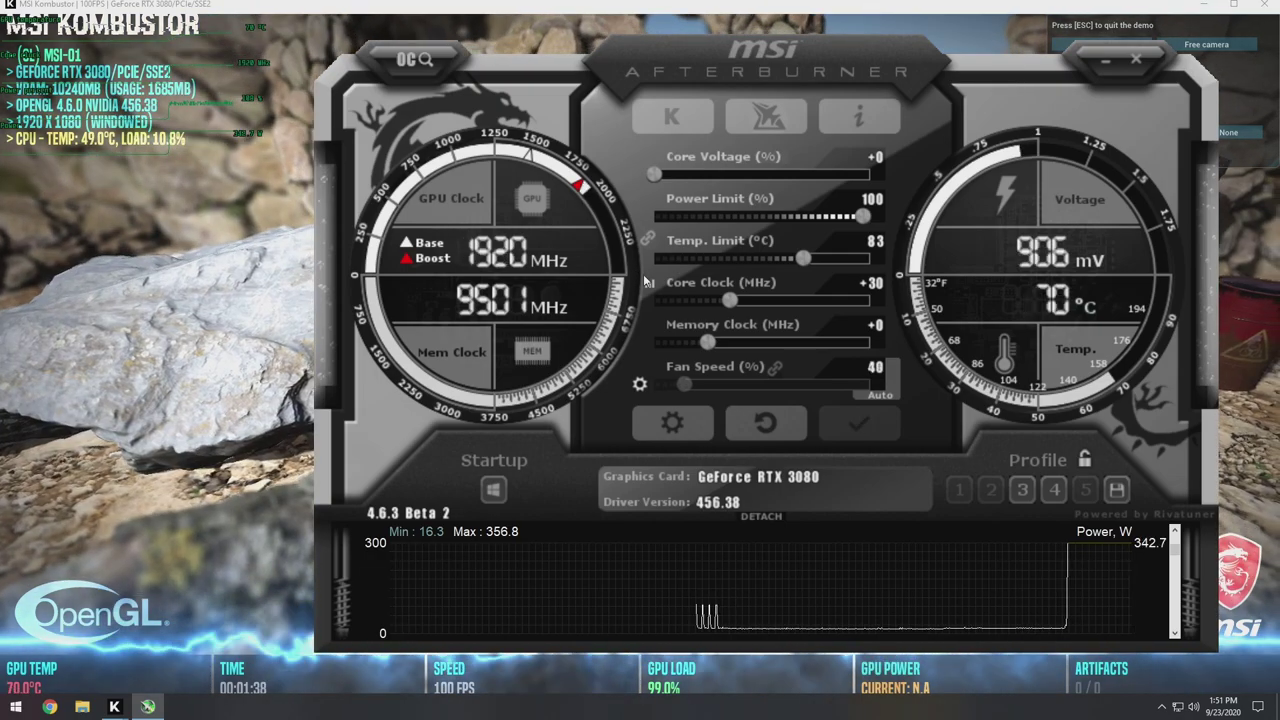
left_click(650, 285)
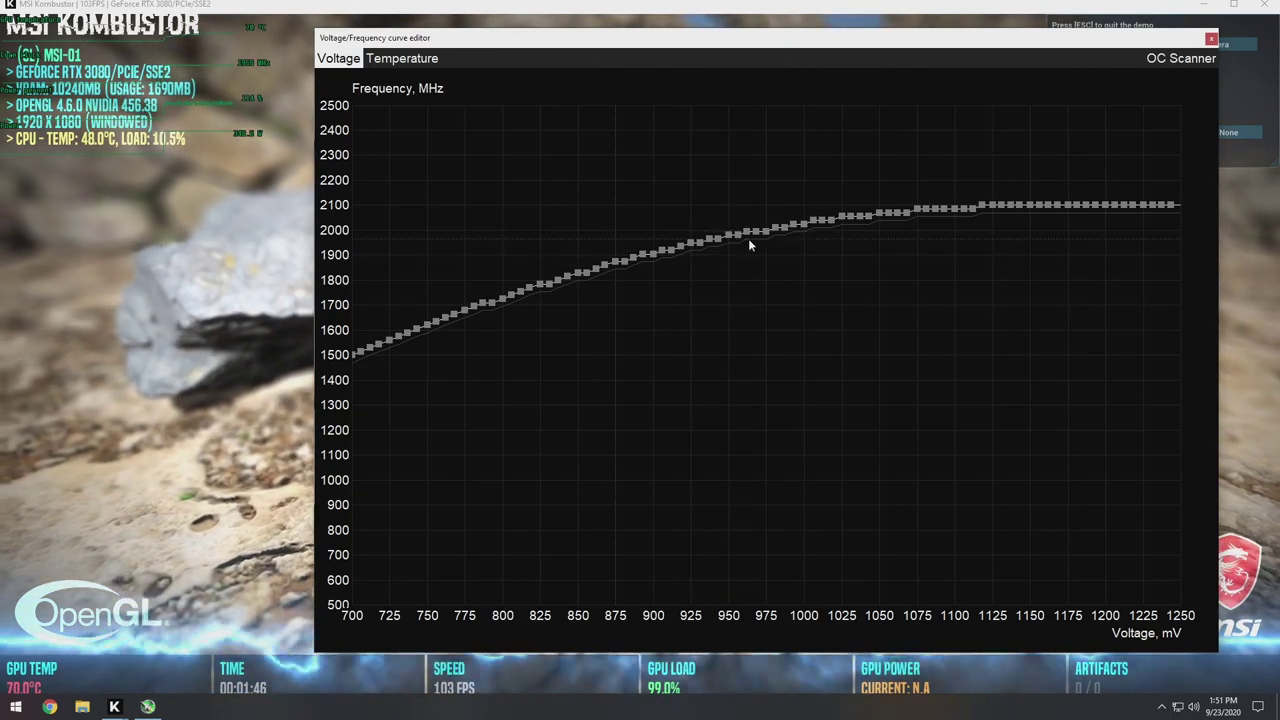
key("ctrl+f")
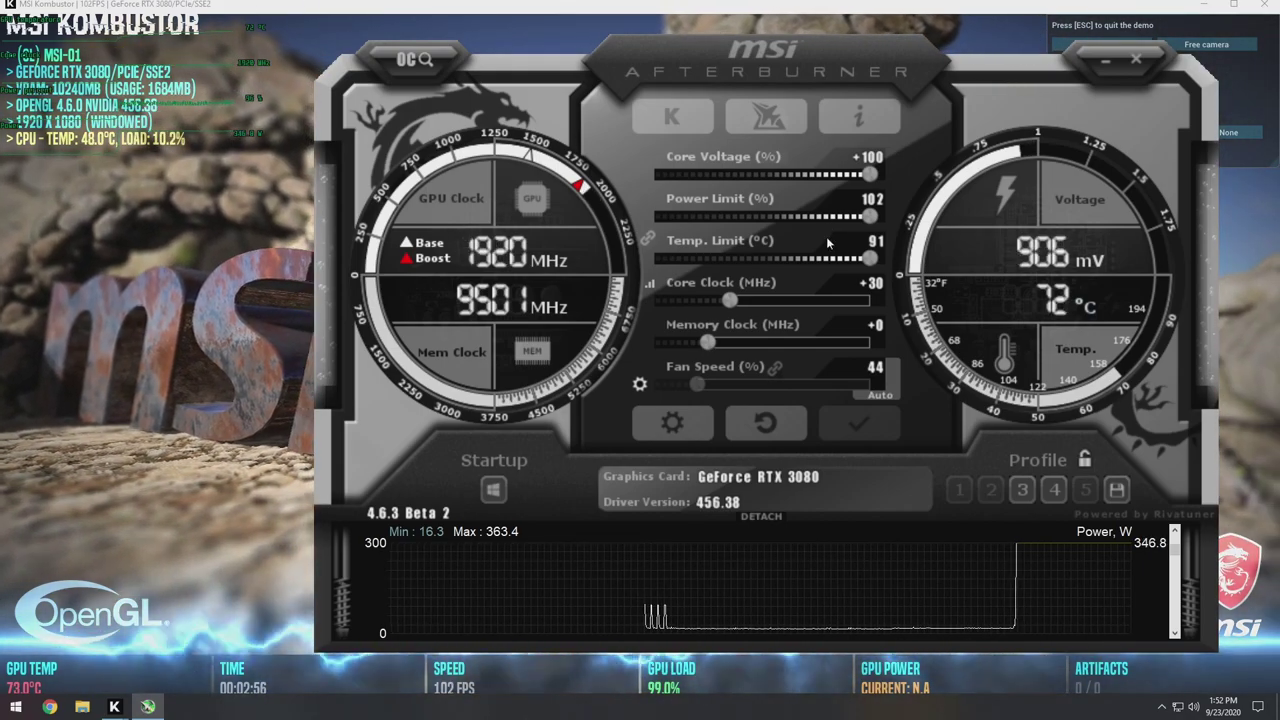
Apply a +45 core clock offset under load, then enter +60 for the core clock
left_click(872, 285)
type("45")
key("Return")
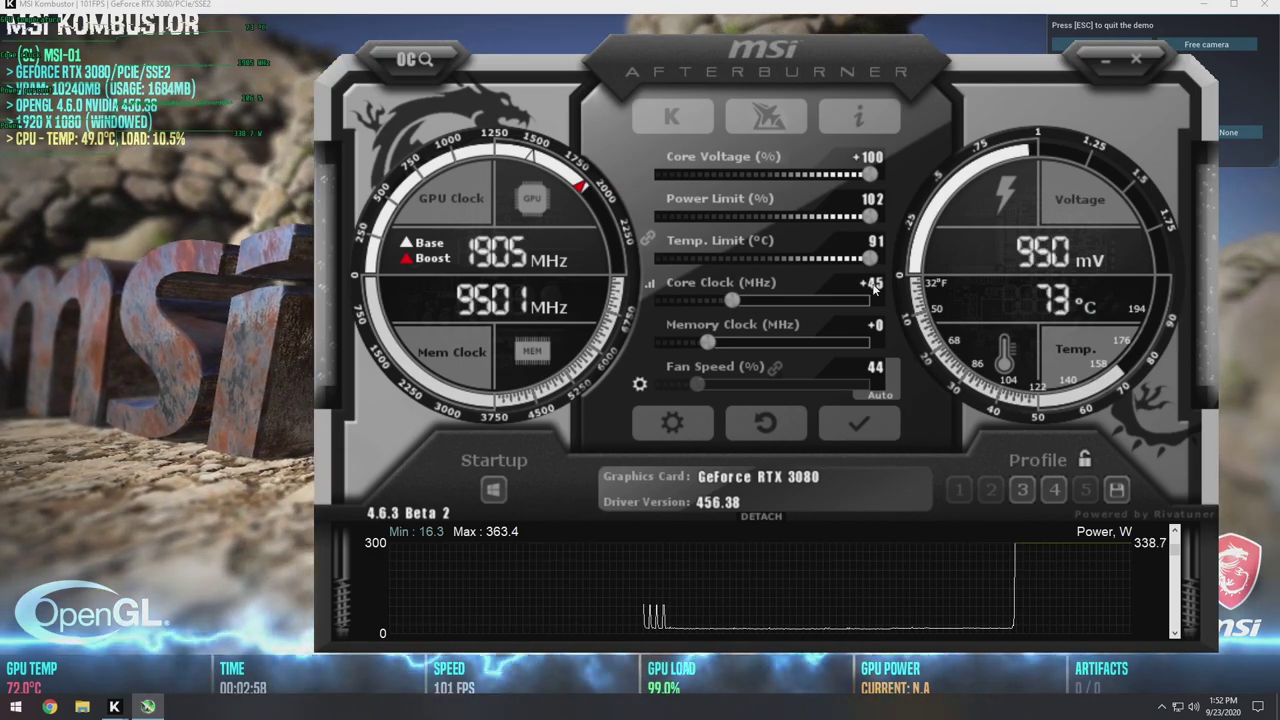
left_click(868, 434)
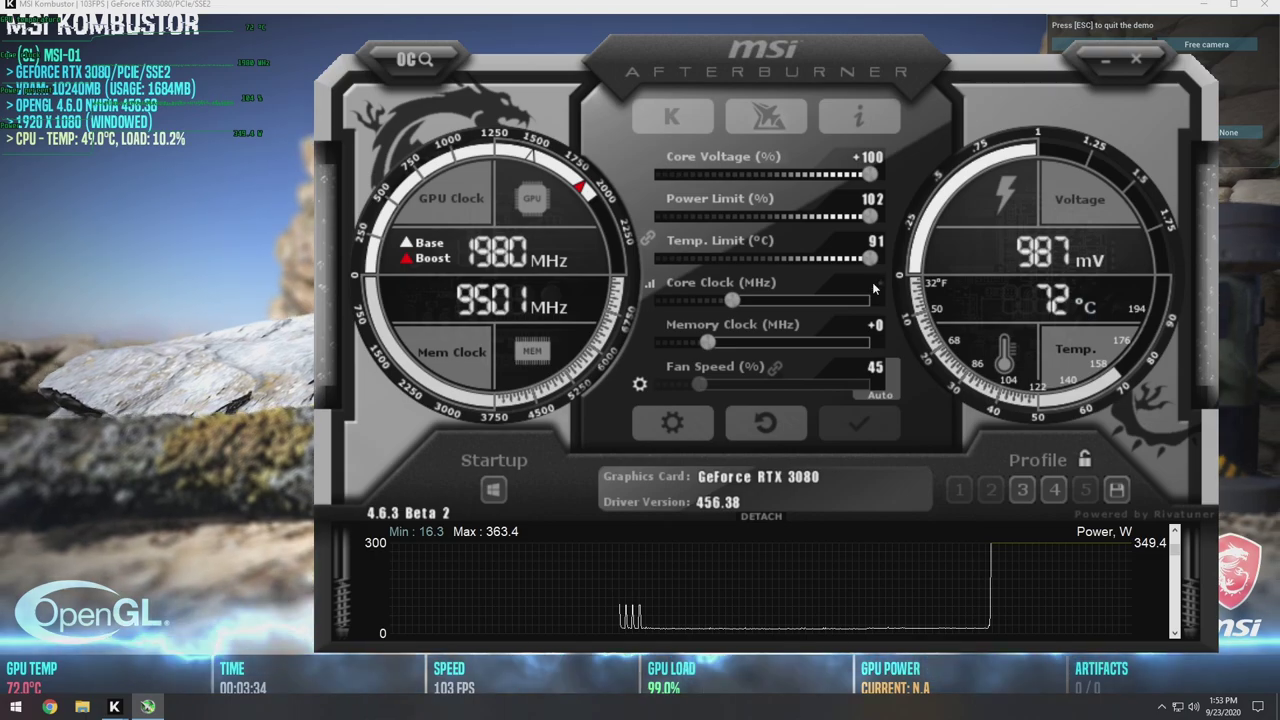
type("60")
key("Return")
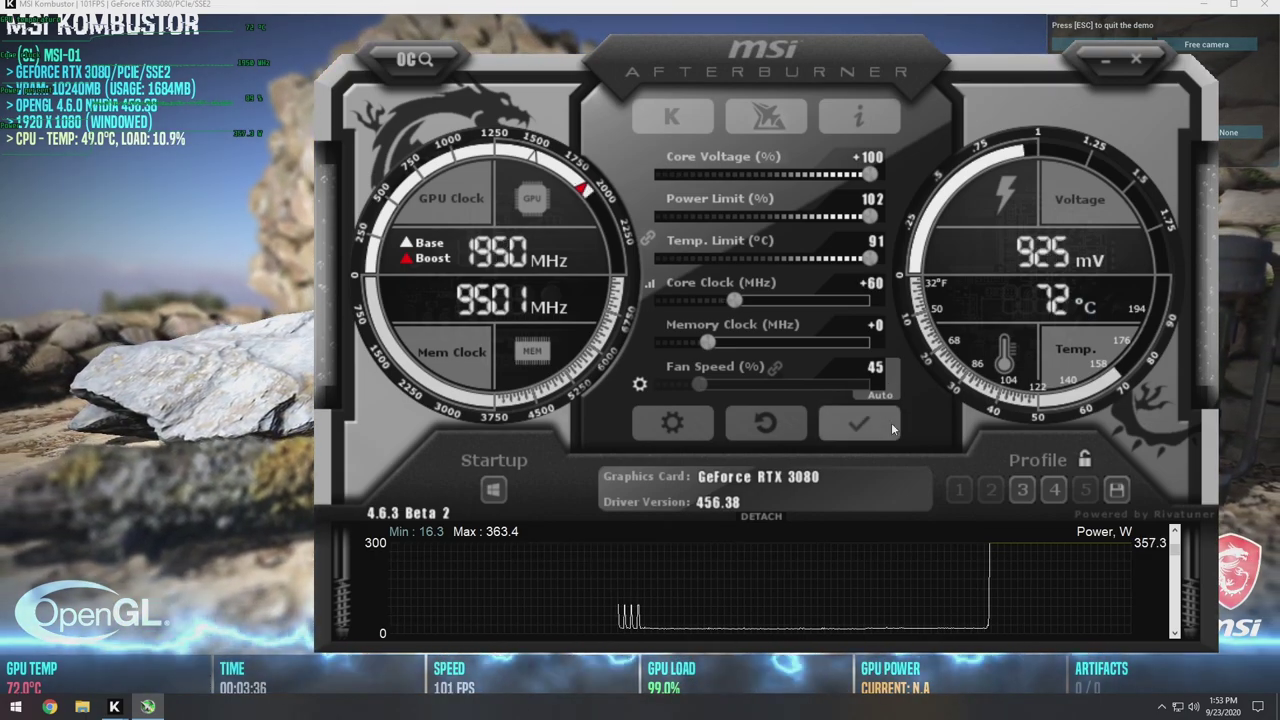
Apply the +60 core clock offset; after the crash, dismiss the Ctrl+Alt+Del security screen
left_click(891, 422)
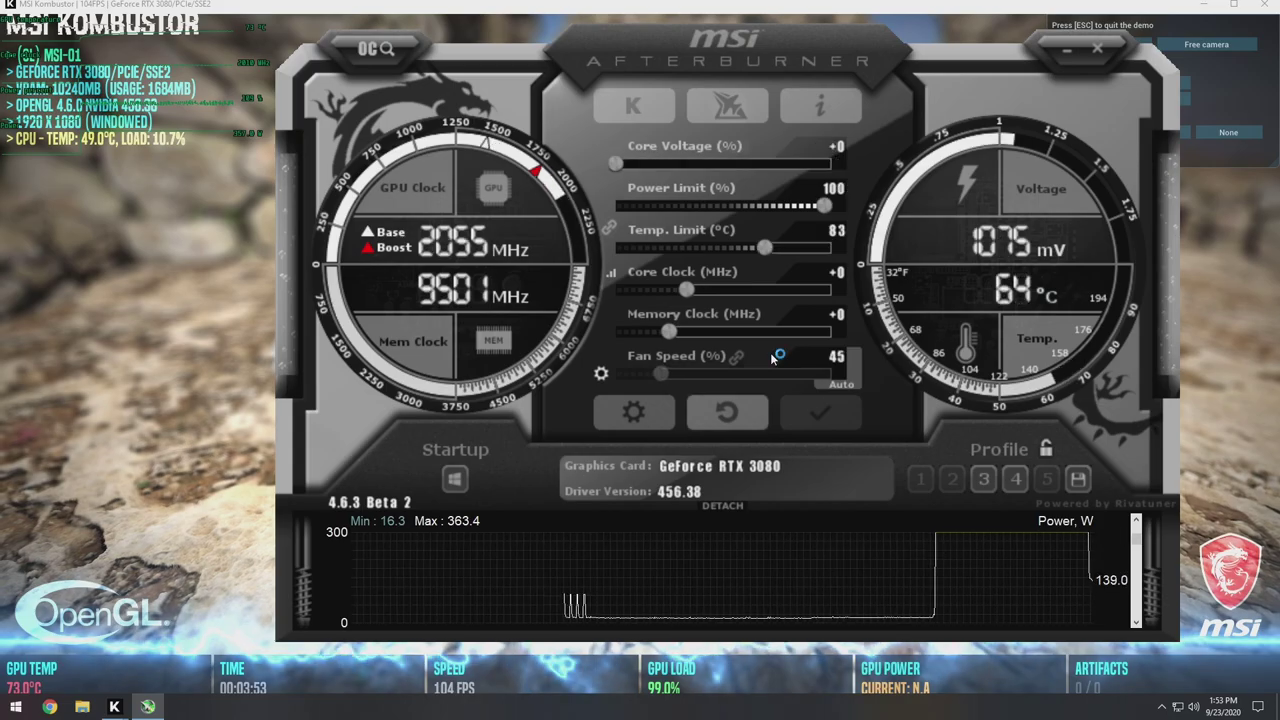
key("ctrl+alt+Delete")
left_click(660, 423)
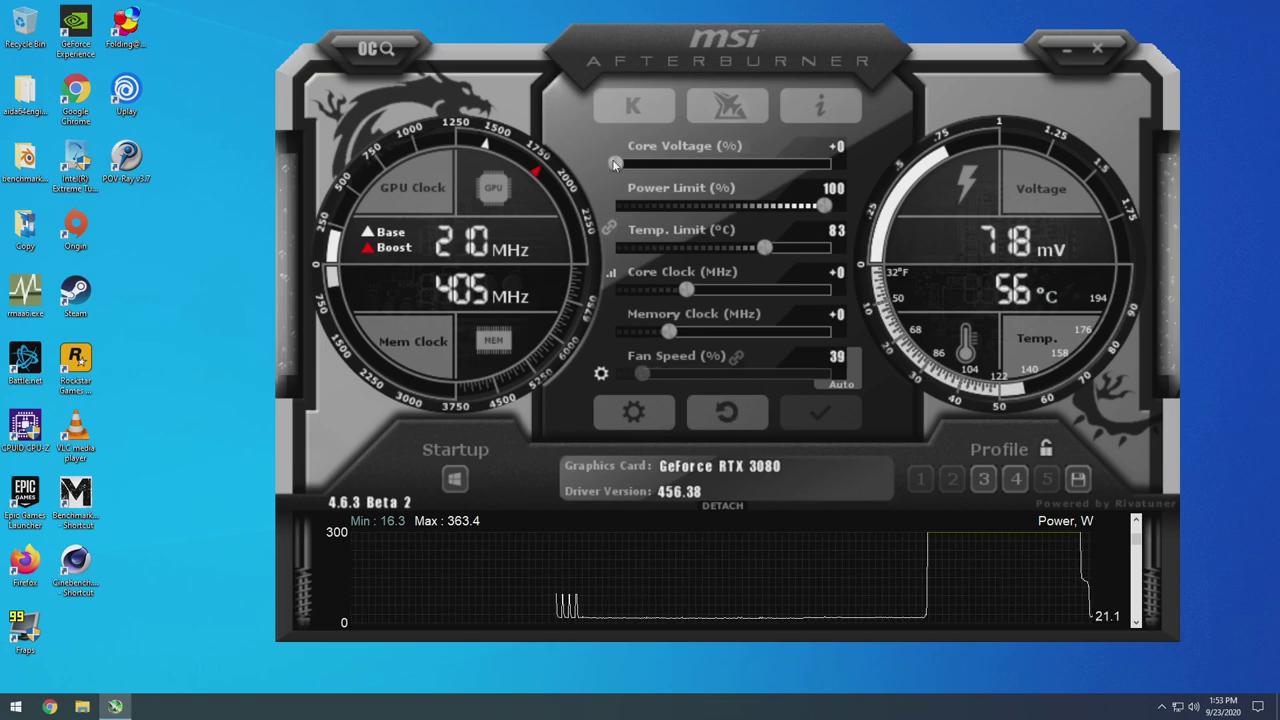
Set core voltage to +100, apply a +45 core clock offset, and return focus to the desktop
left_click_drag(614, 163, 883, 170)
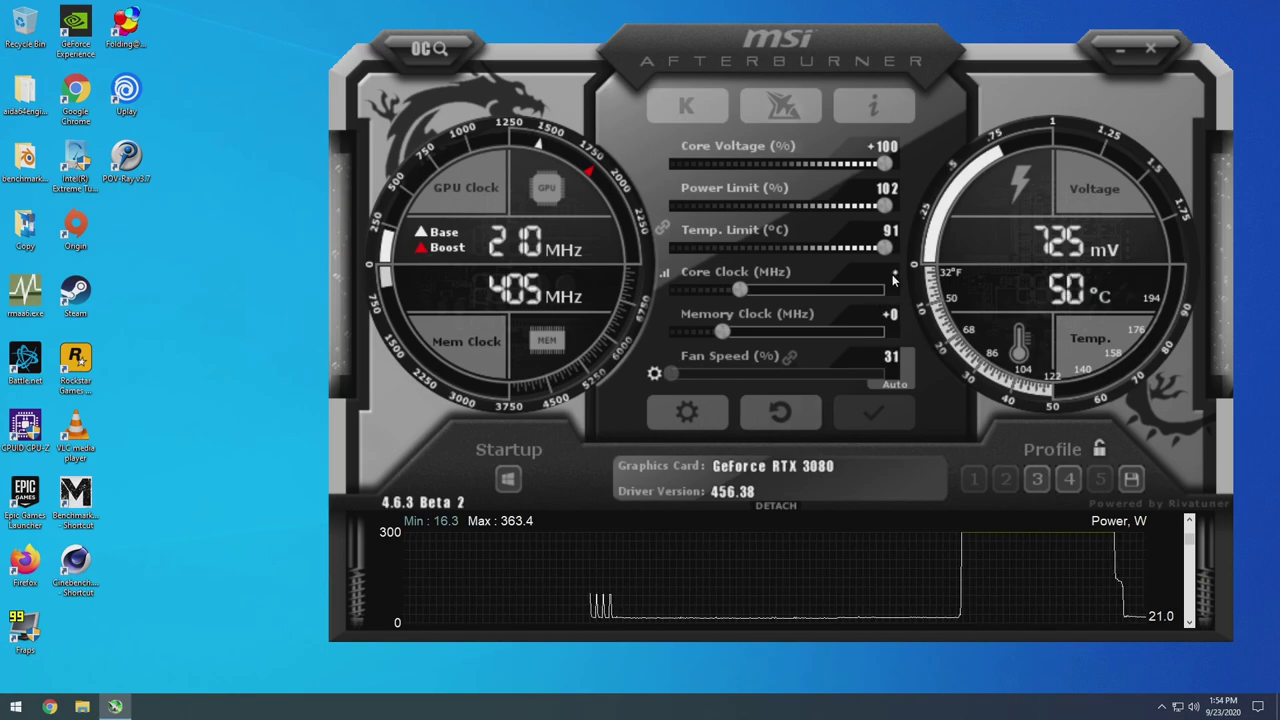
type("45")
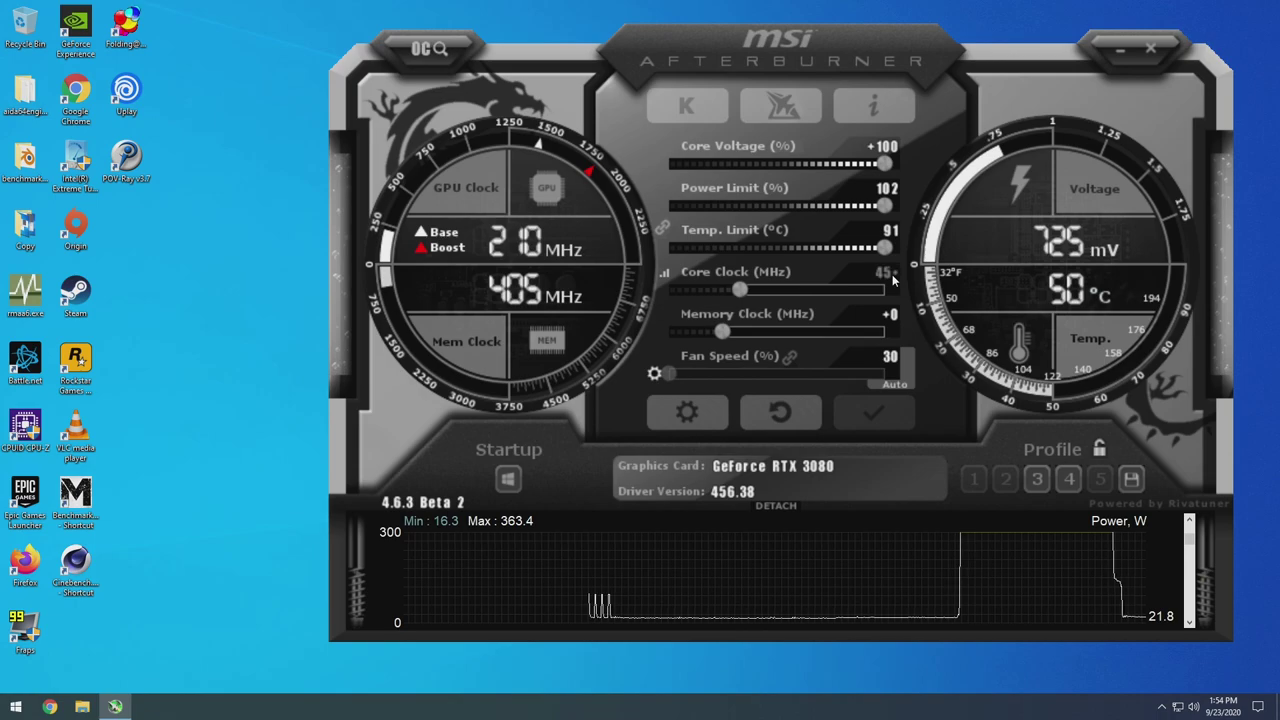
key("Return")
left_click(877, 418)
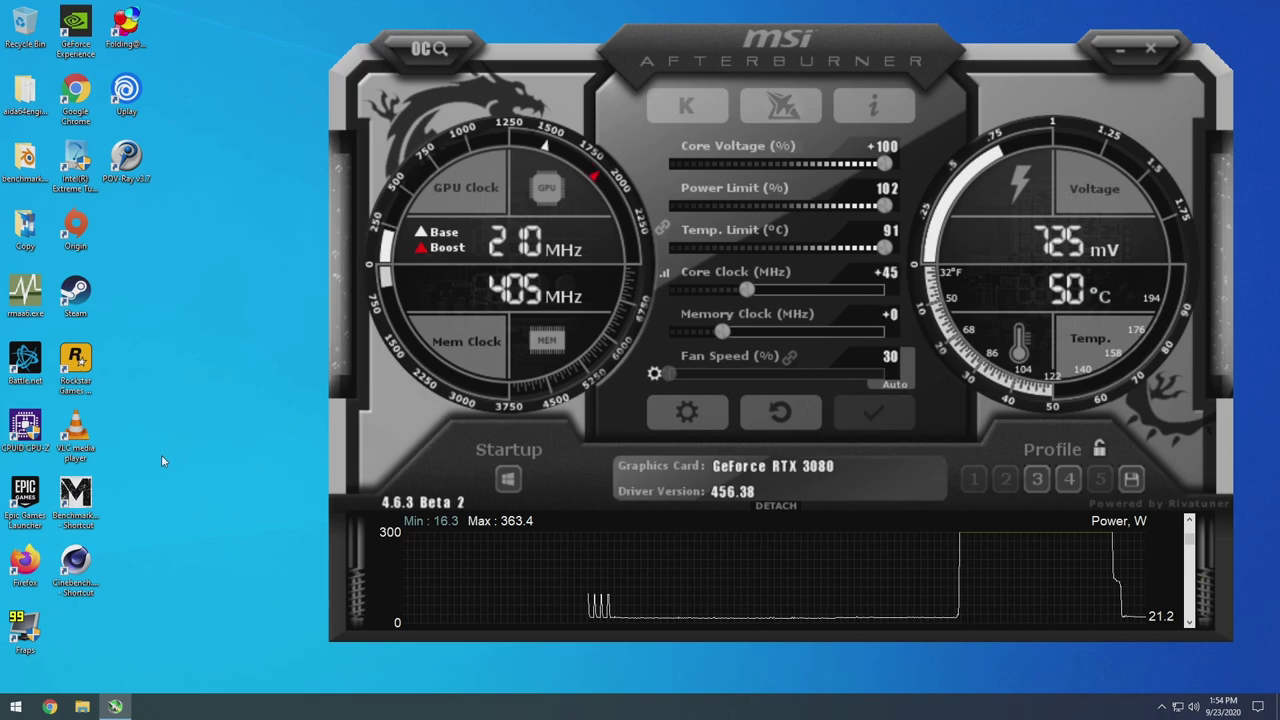
left_click(39, 484)
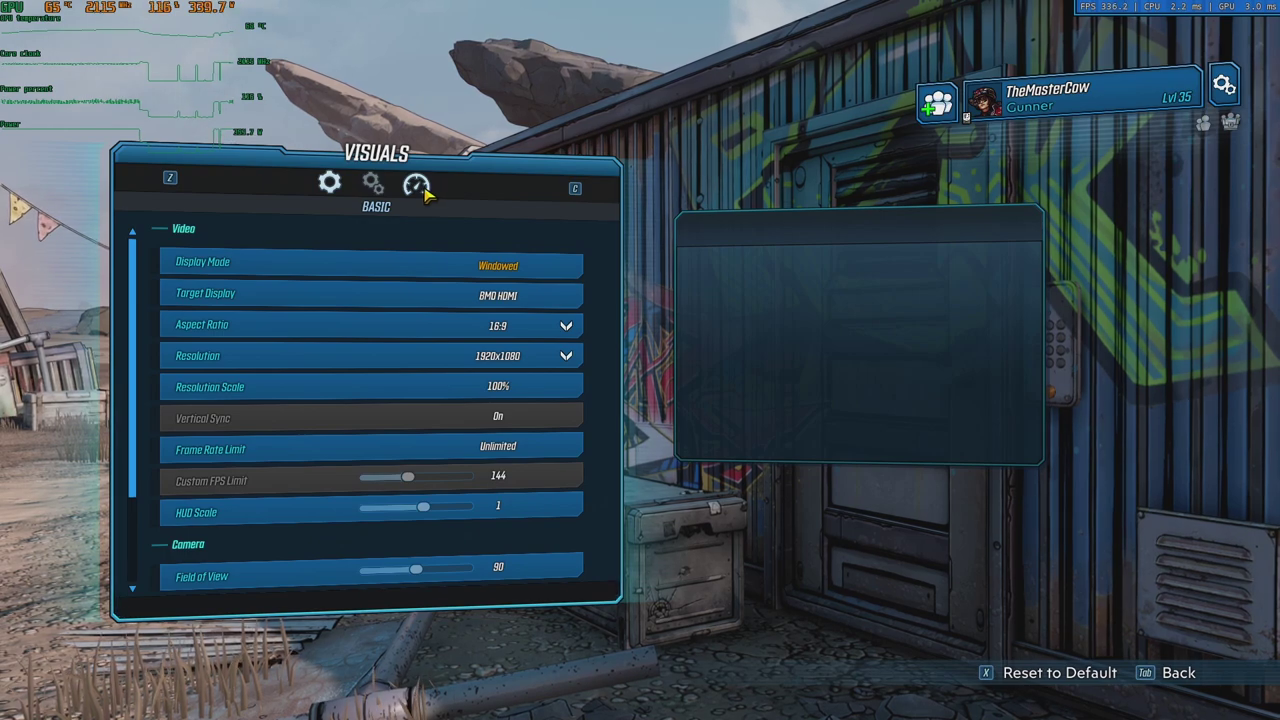
Launch Borderlands 3's built-in benchmark from the Benchmark page of the Visuals options
left_click(420, 192)
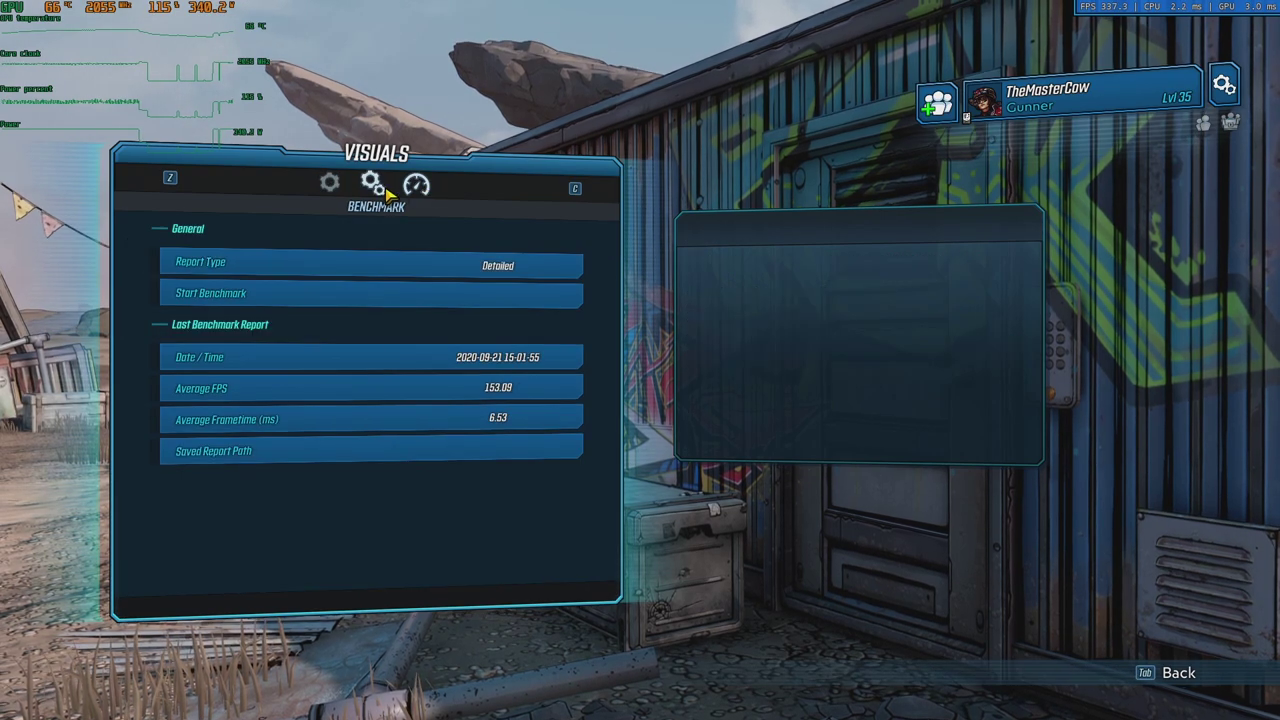
left_click(371, 290)
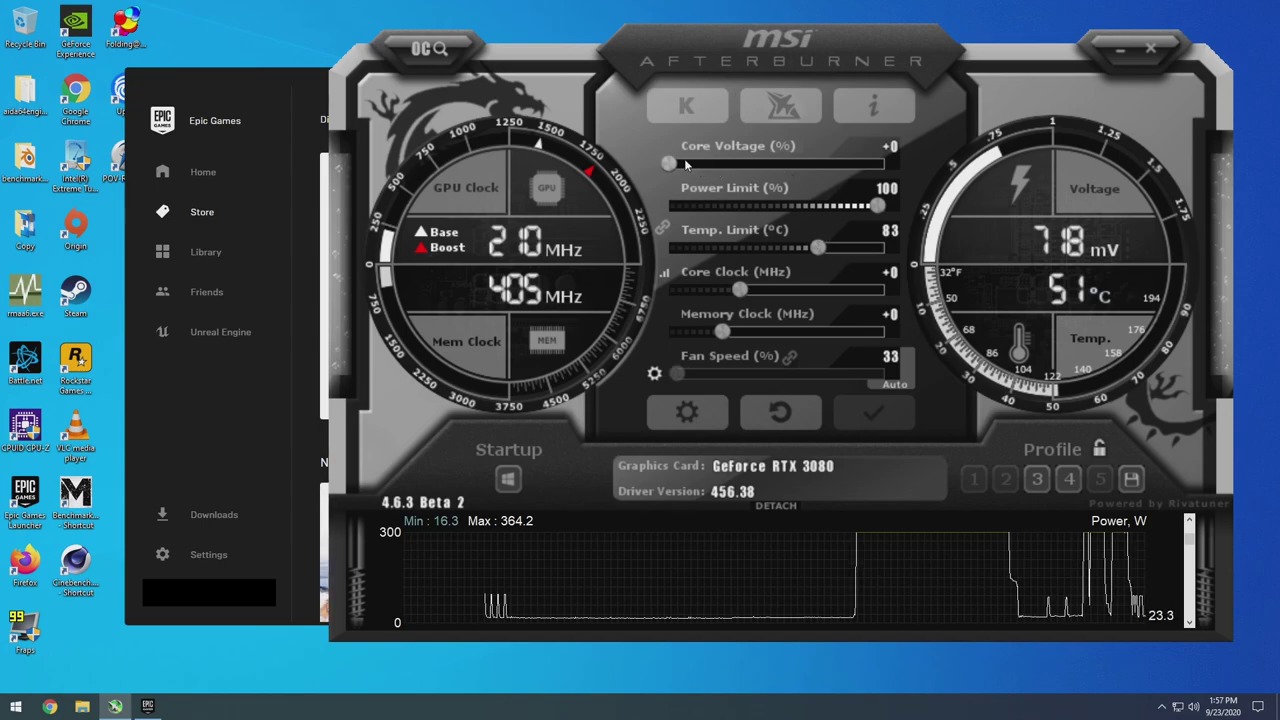
Apply core voltage +100, temperature limit 91 °C and a +30 MHz core clock offset
left_click_drag(670, 163, 1008, 166)
left_click_drag(834, 257, 892, 250)
left_click(885, 424)
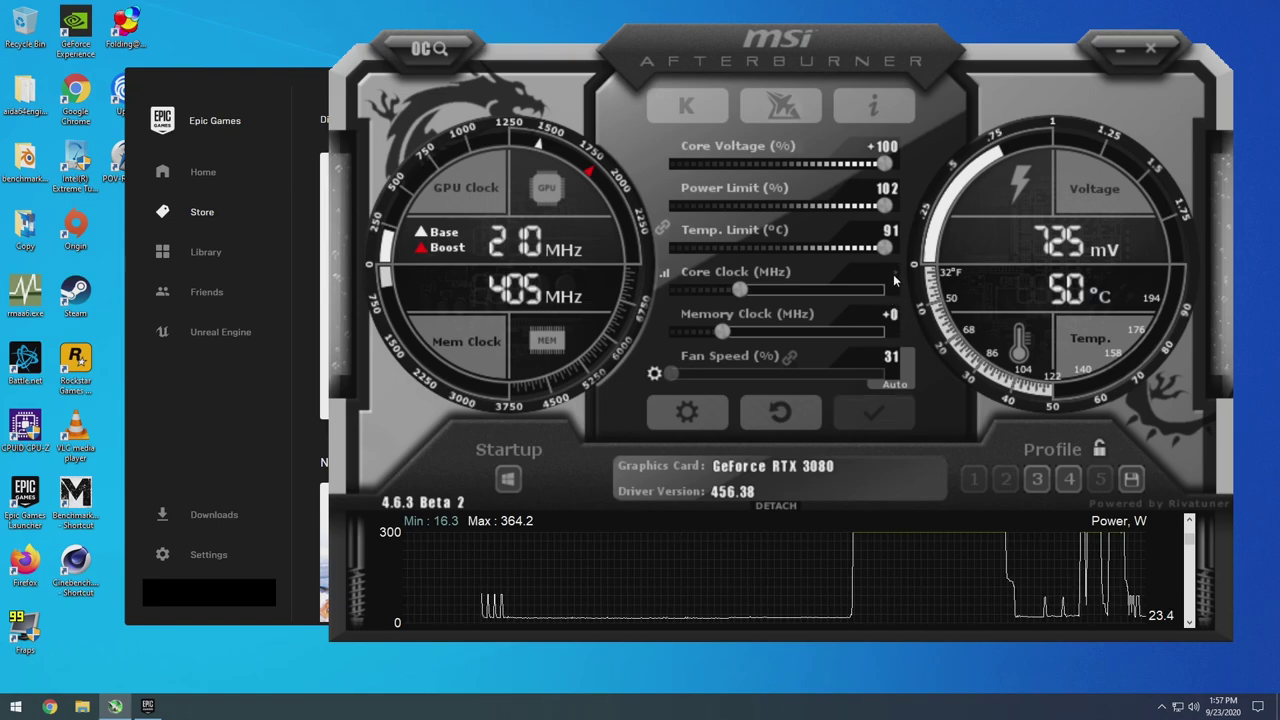
key("Return")
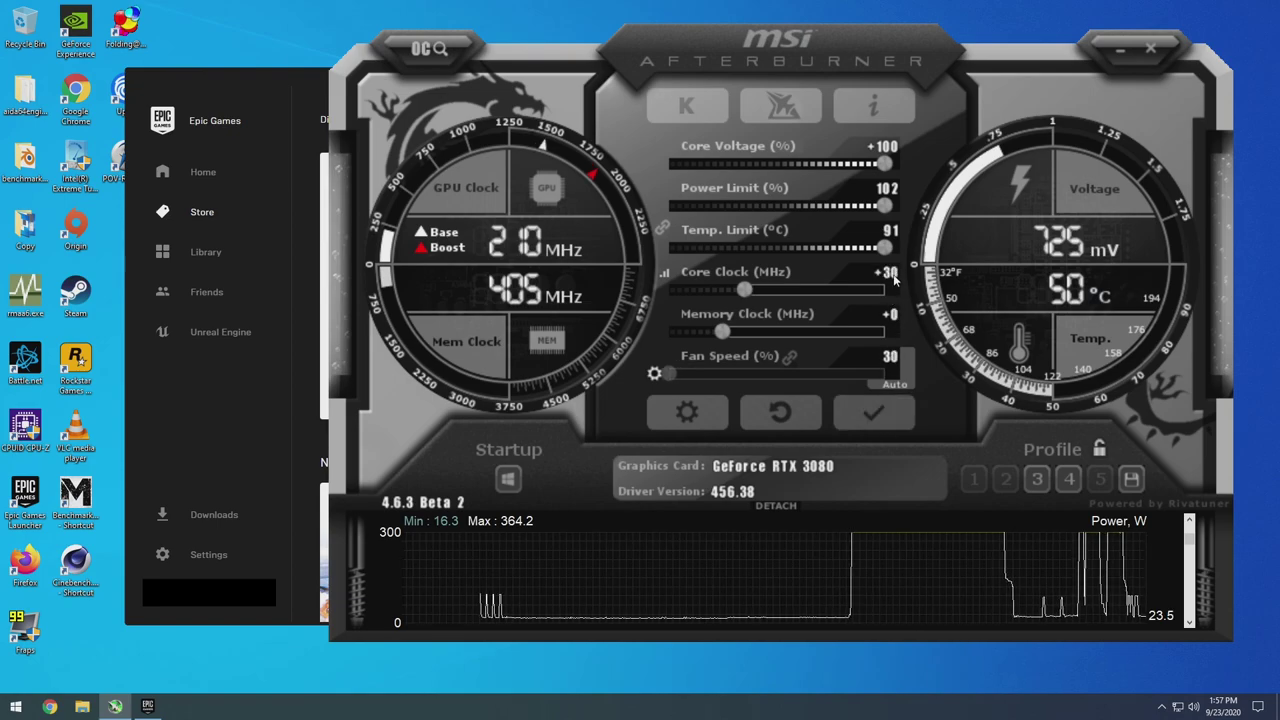
left_click(884, 418)
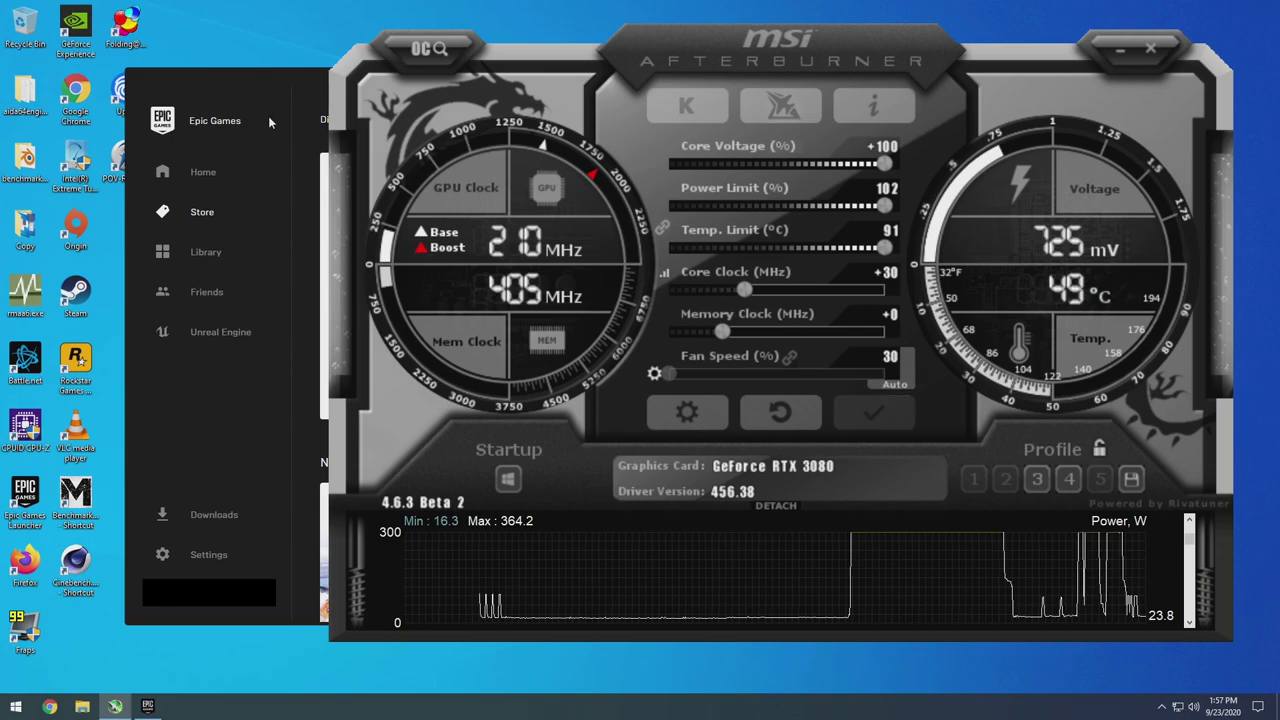
Check the installed games in the Epic Games Library, then return to Afterburner
left_click(254, 79)
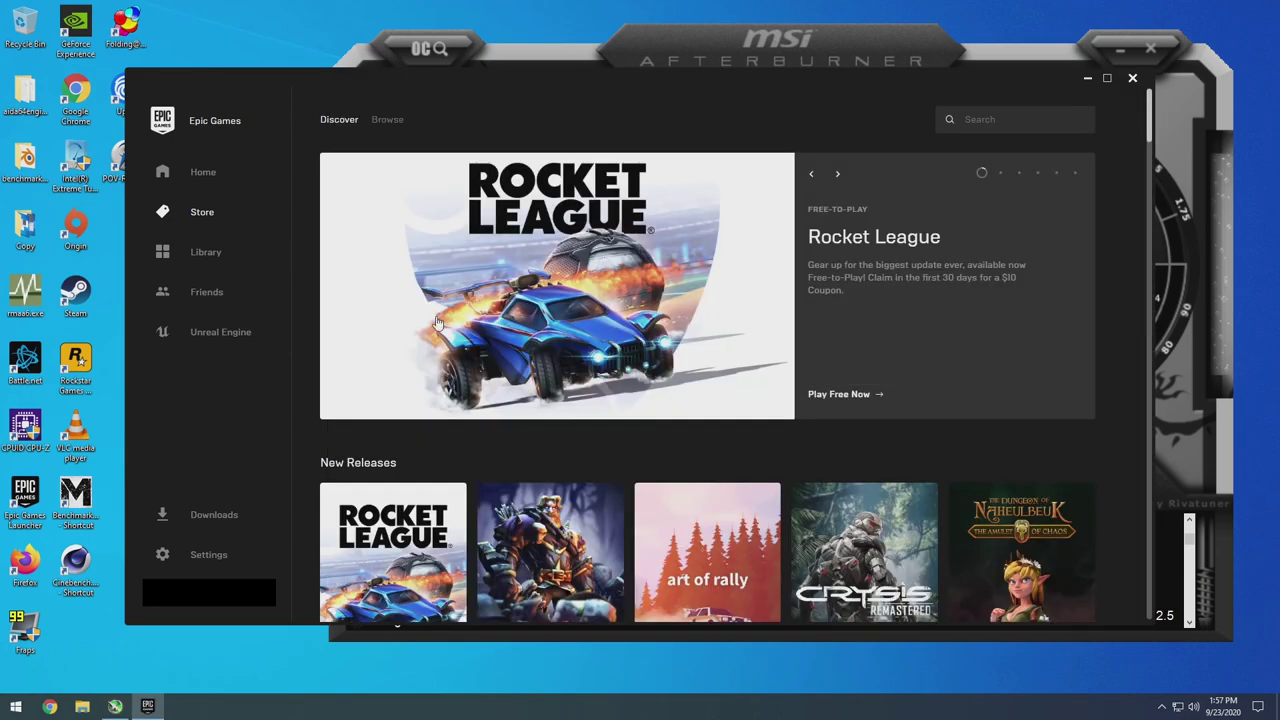
left_click(218, 258)
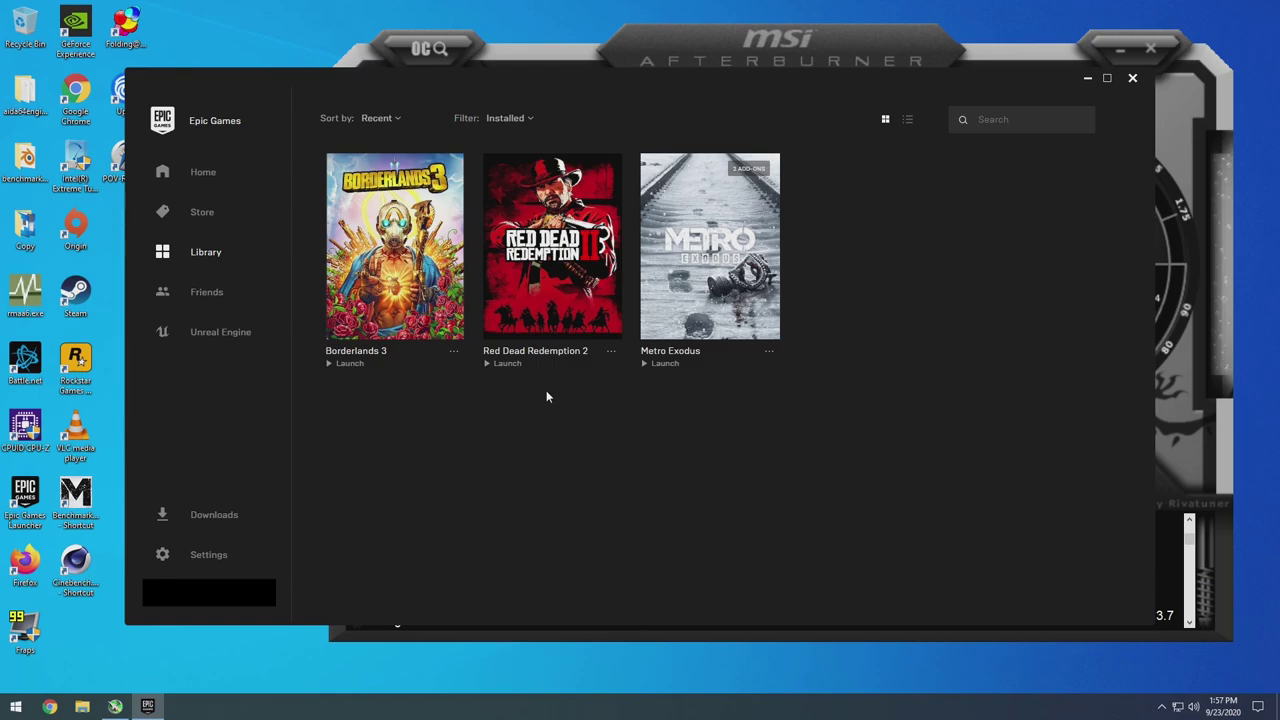
left_click(818, 40)
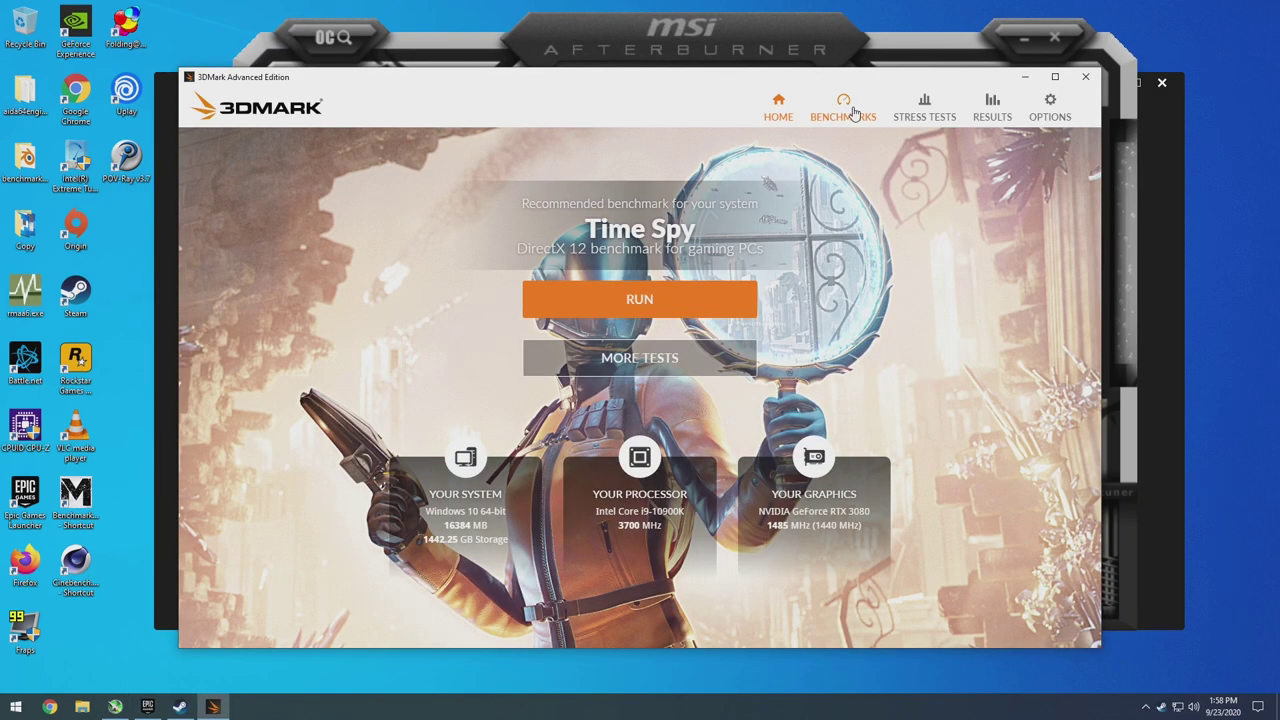
Pick Time Spy Extreme from 3DMark's benchmark list and start the run
left_click(853, 113)
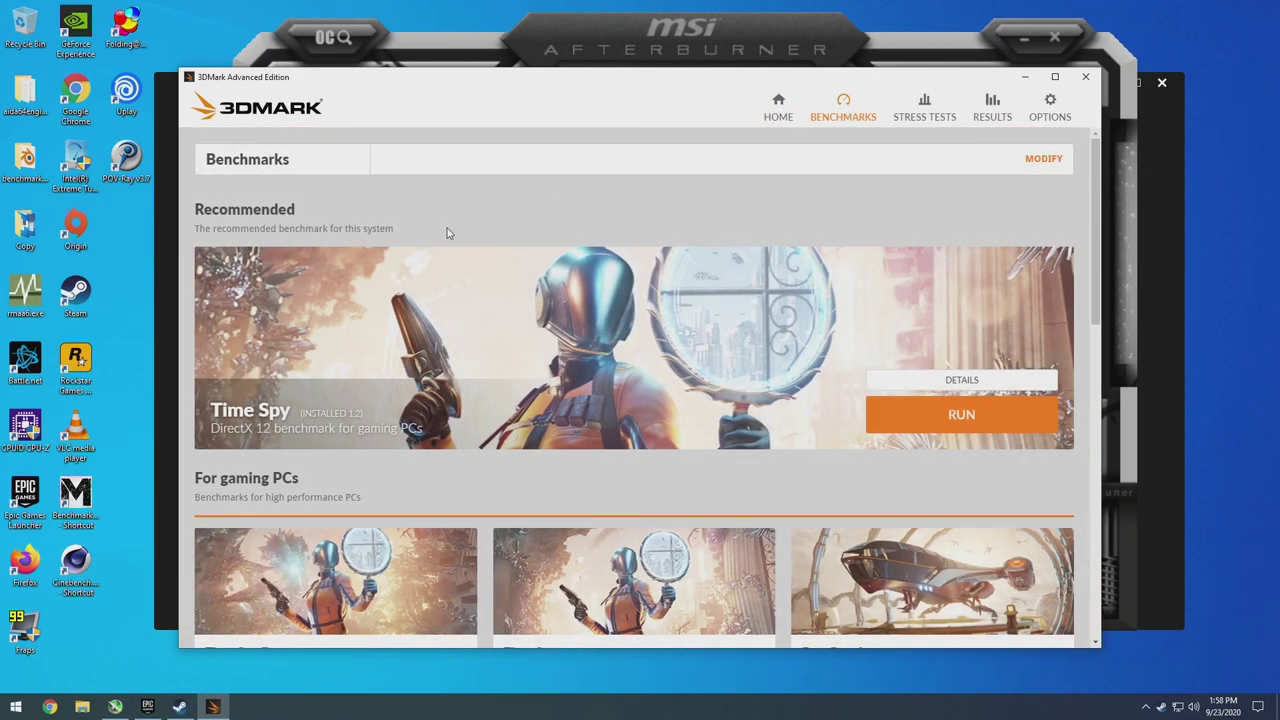
scroll(469, 240, "down", 3)
scroll(423, 299, "up", 1)
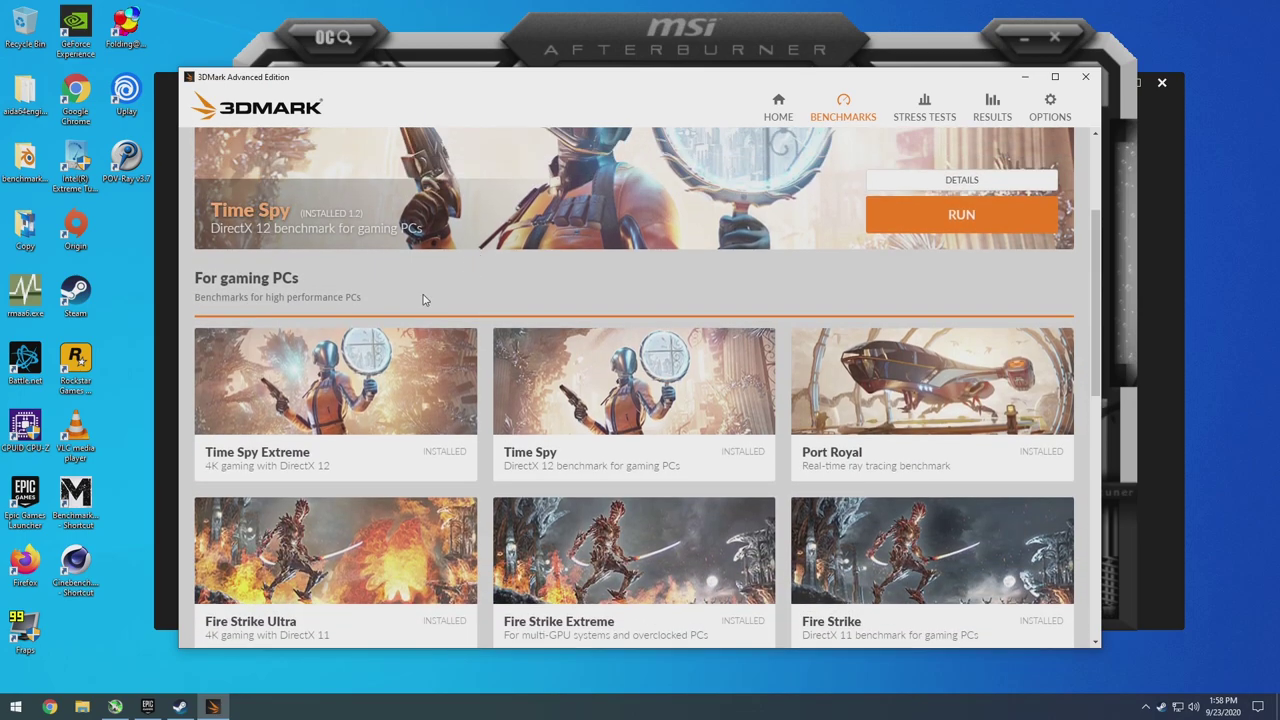
scroll(423, 299, "up", 1)
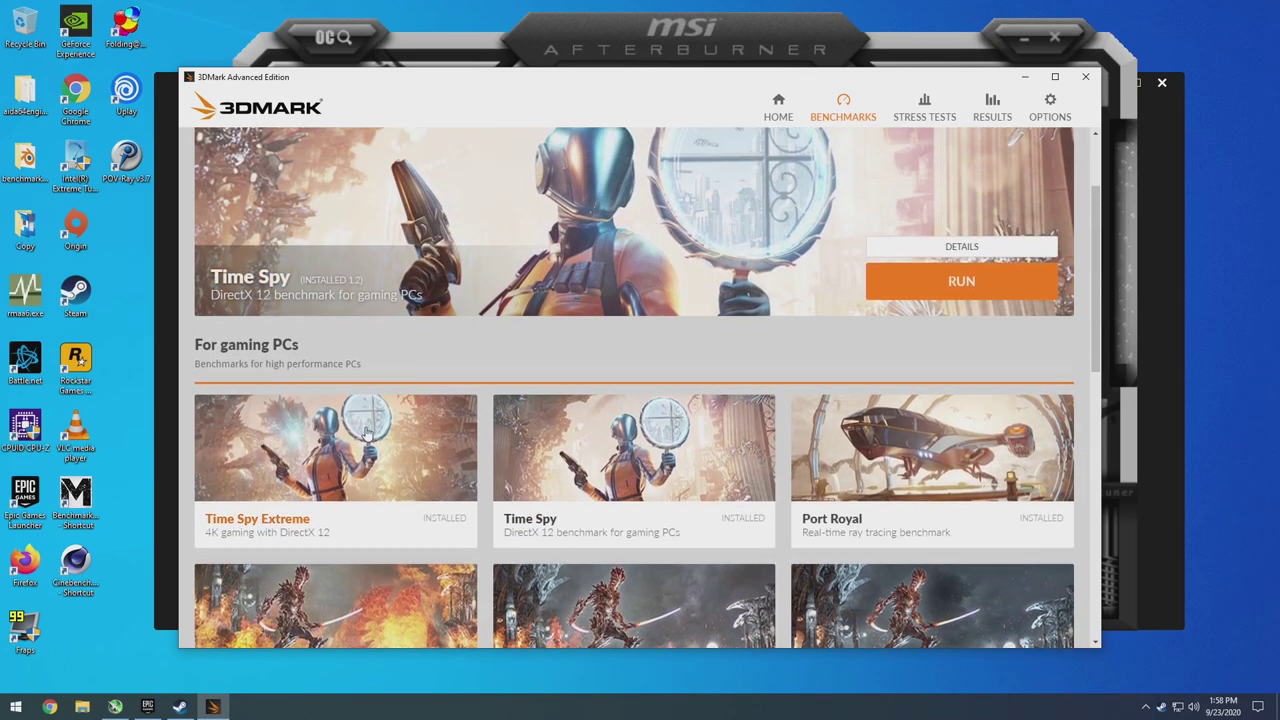
left_click(500, 279)
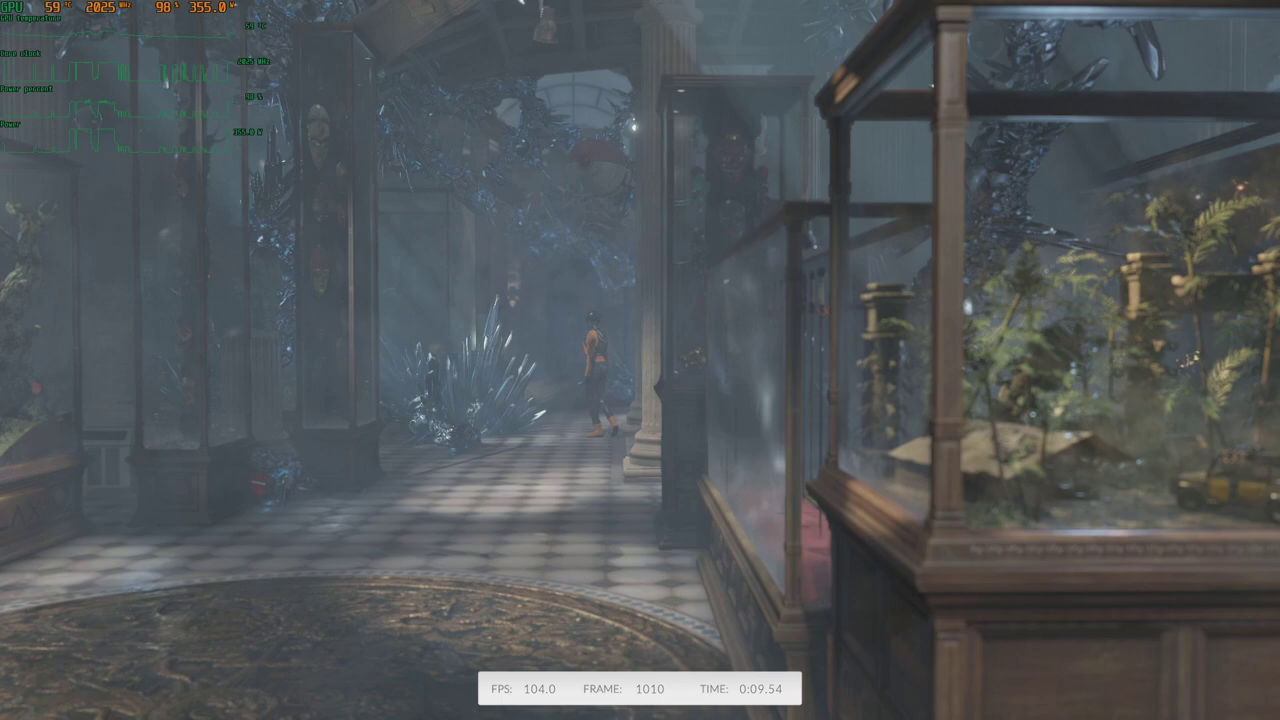
key("alt+Tab")
key("alt+Tab")
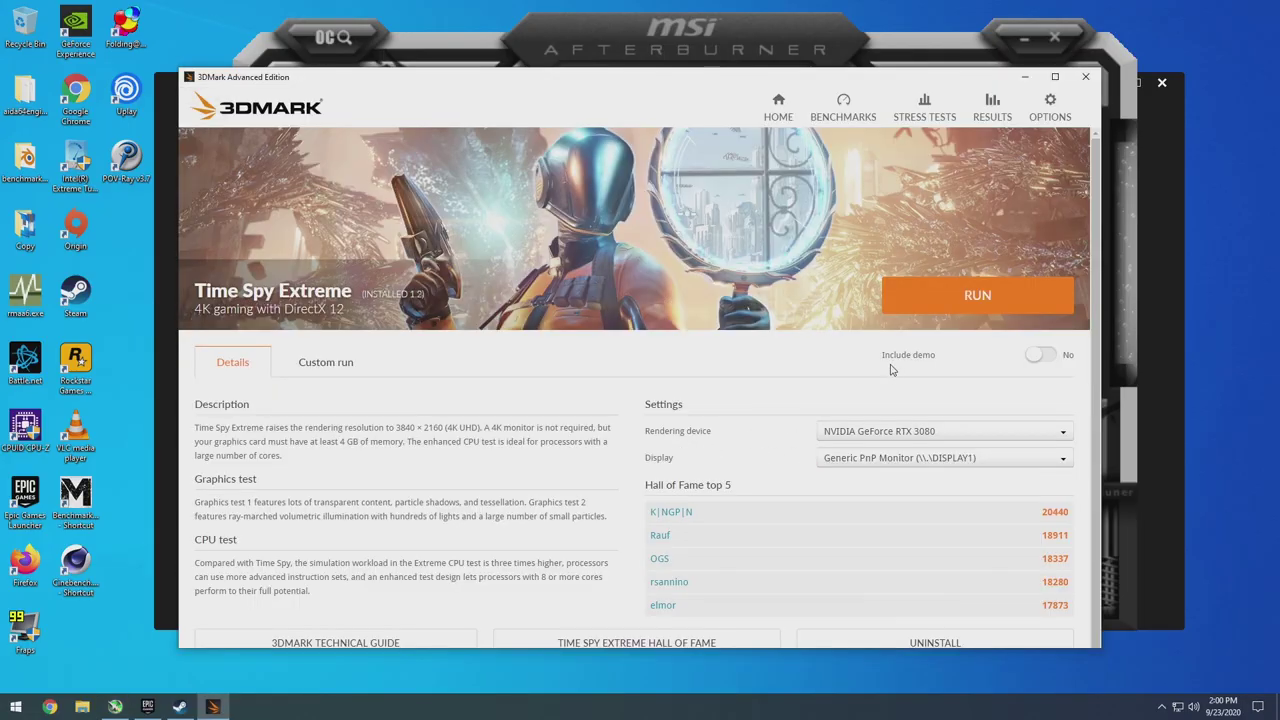
left_click(974, 300)
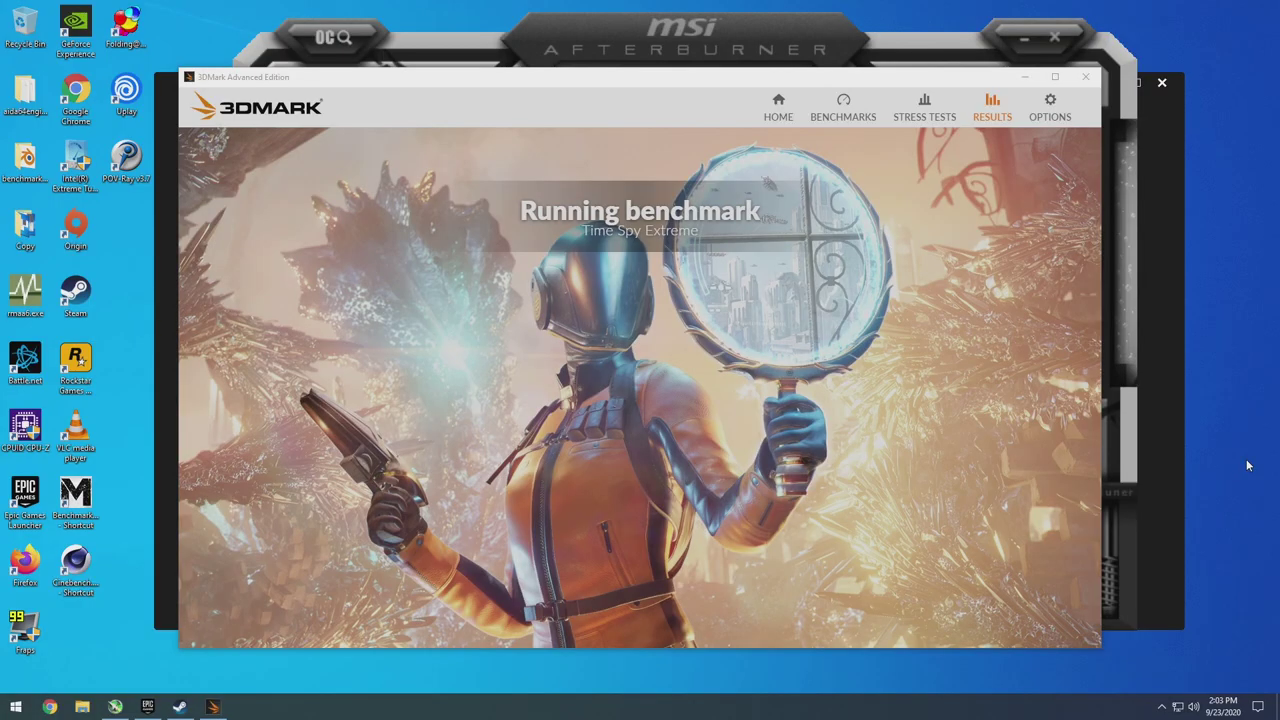
Switch to Afterburner, reopen 3DMark's Benchmarks list, then bring Afterburner back to front
key("alt+Tab")
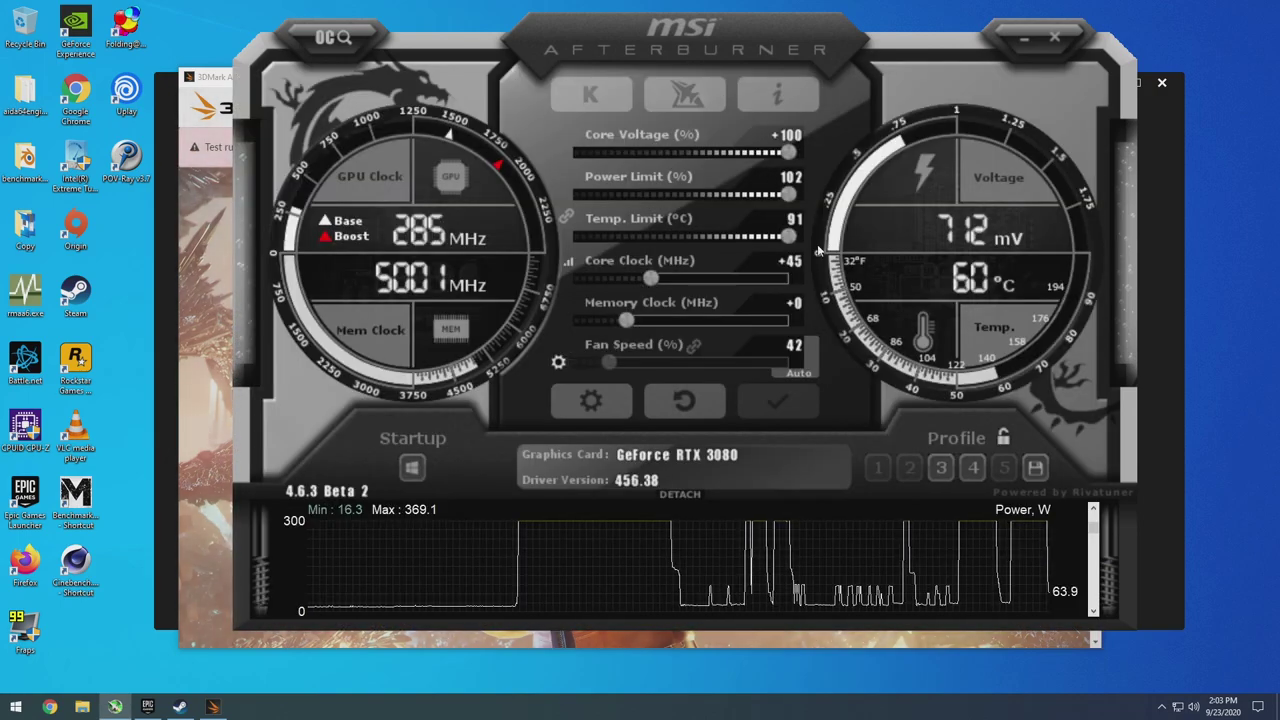
left_click(207, 80)
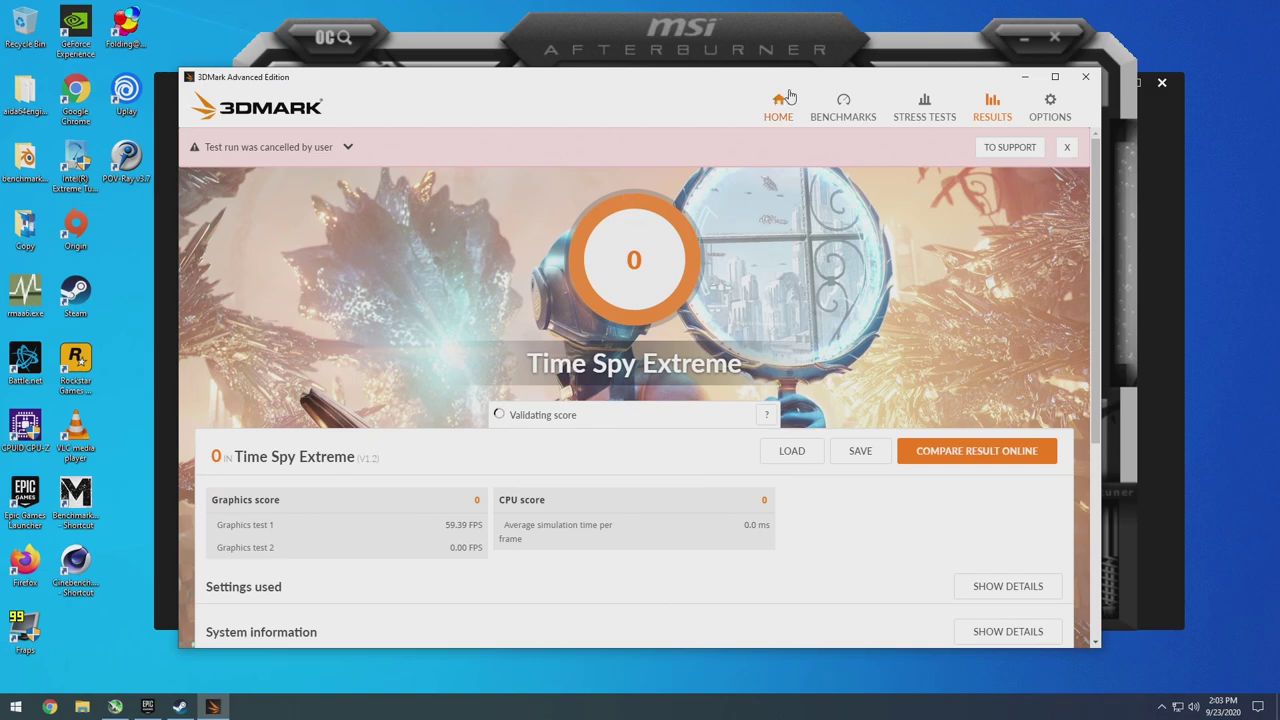
left_click(843, 106)
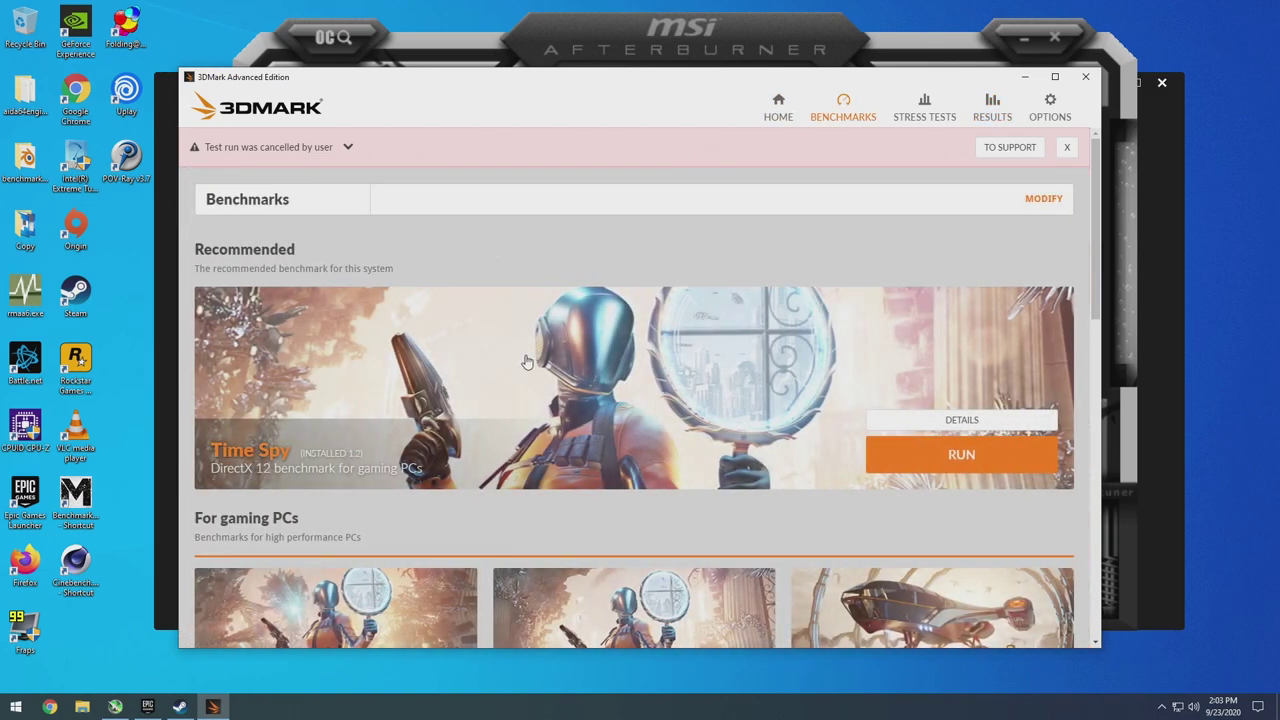
left_click(603, 34)
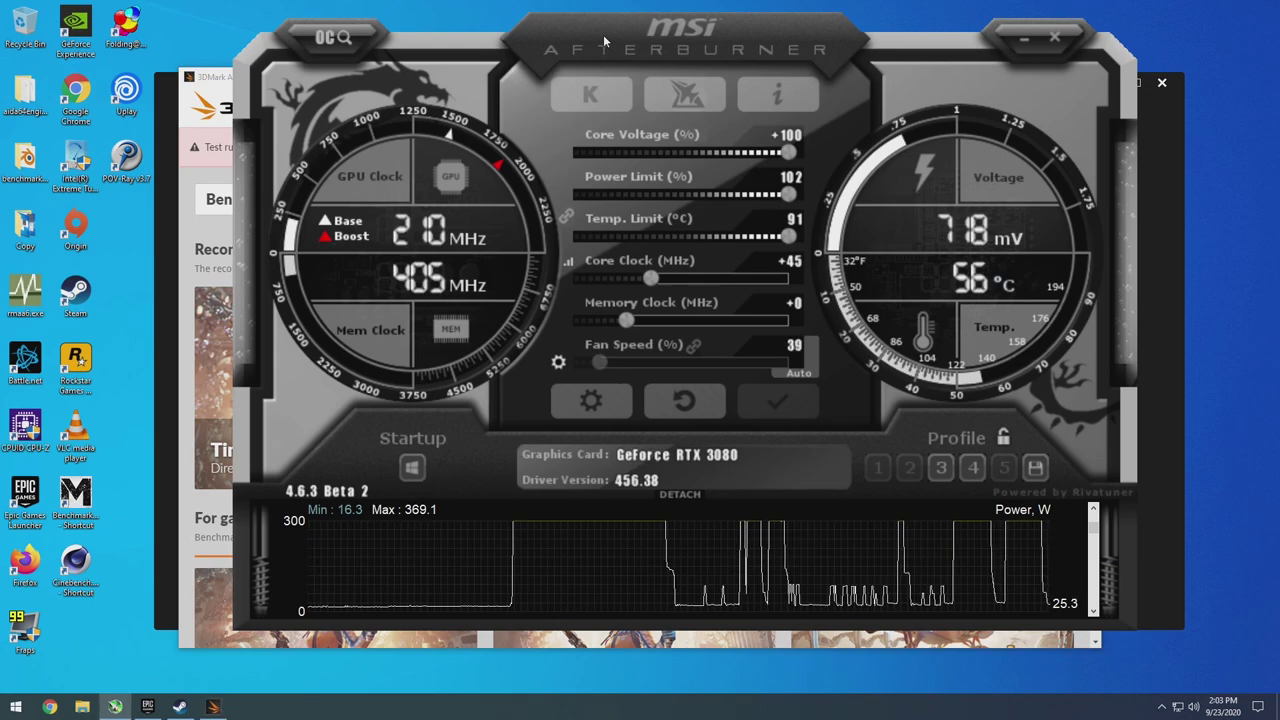
Enter and apply a +30 MHz core clock offset, then bring 3DMark forward
left_click(796, 268)
type("30")
key("Return")
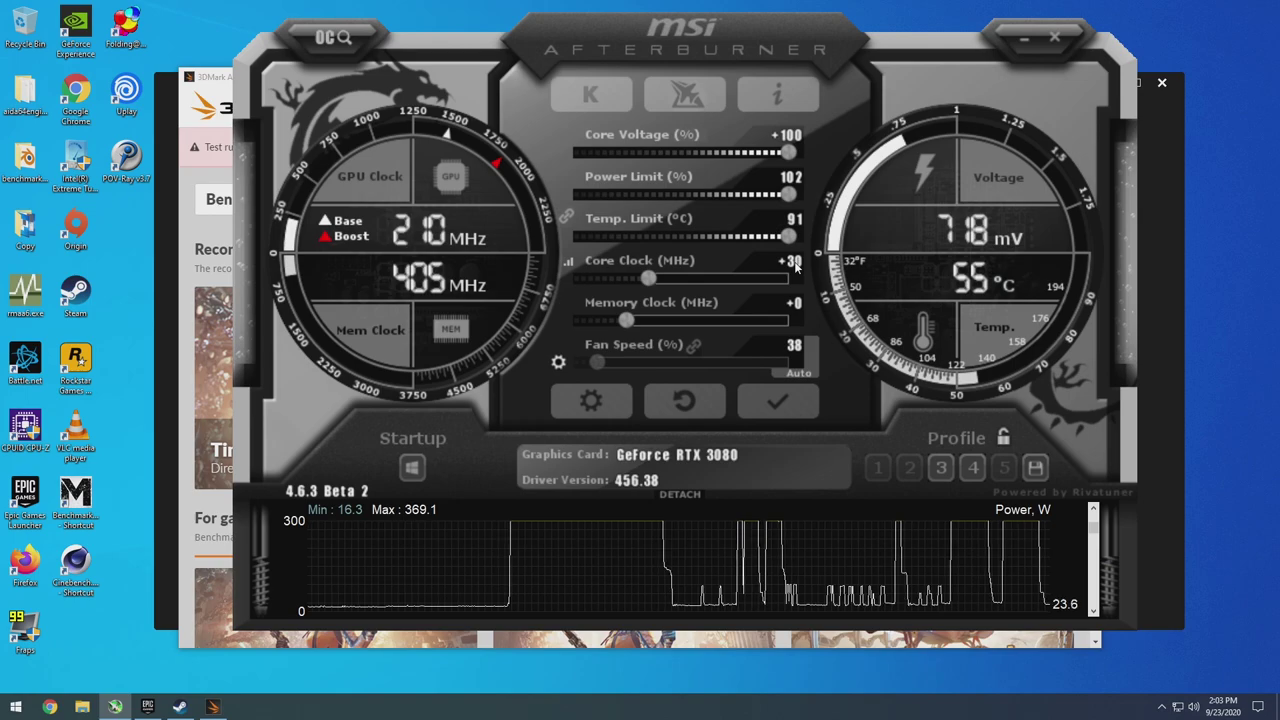
left_click(772, 405)
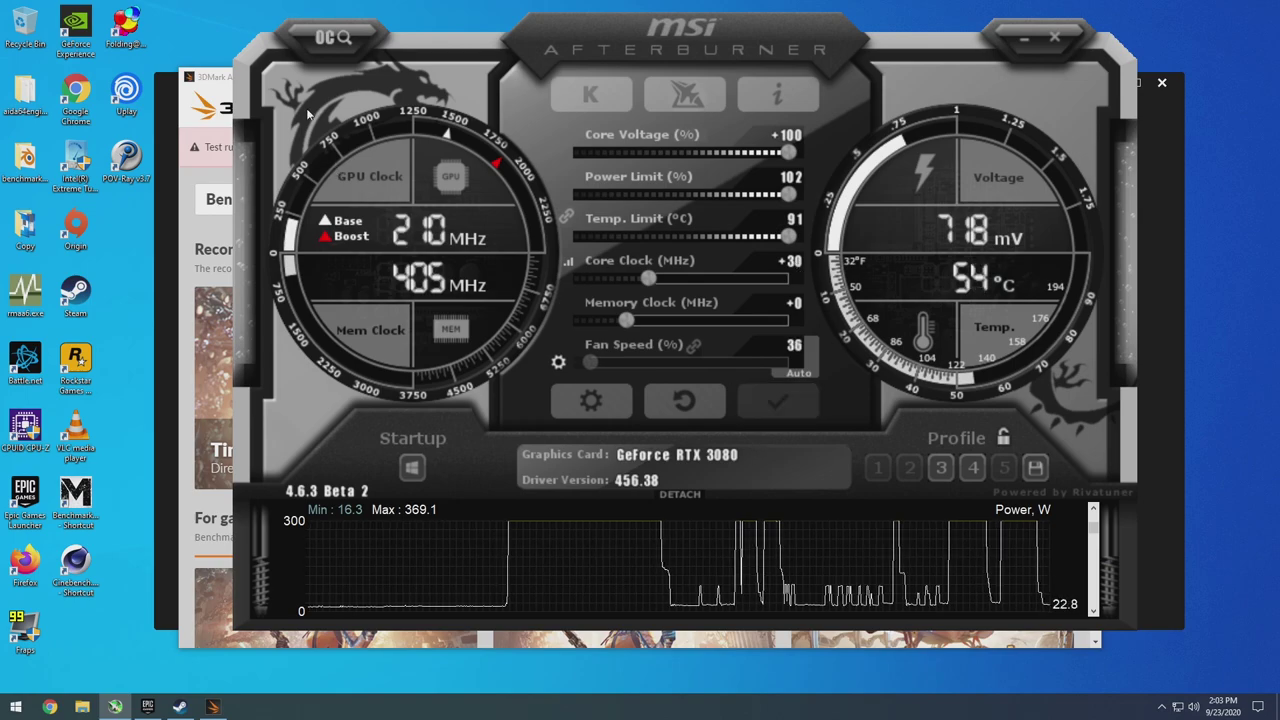
left_click(224, 82)
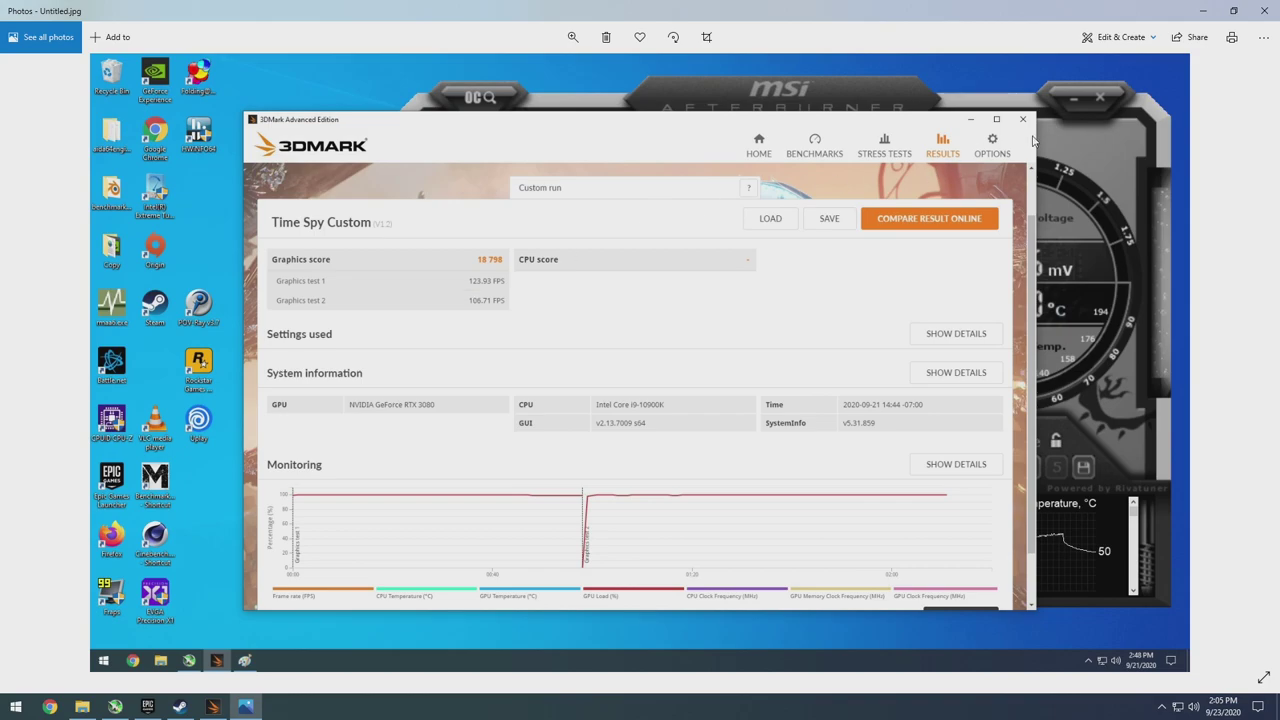
Close the Untitled.jpg Time Spy score screenshot in Photos
left_click(1265, 11)
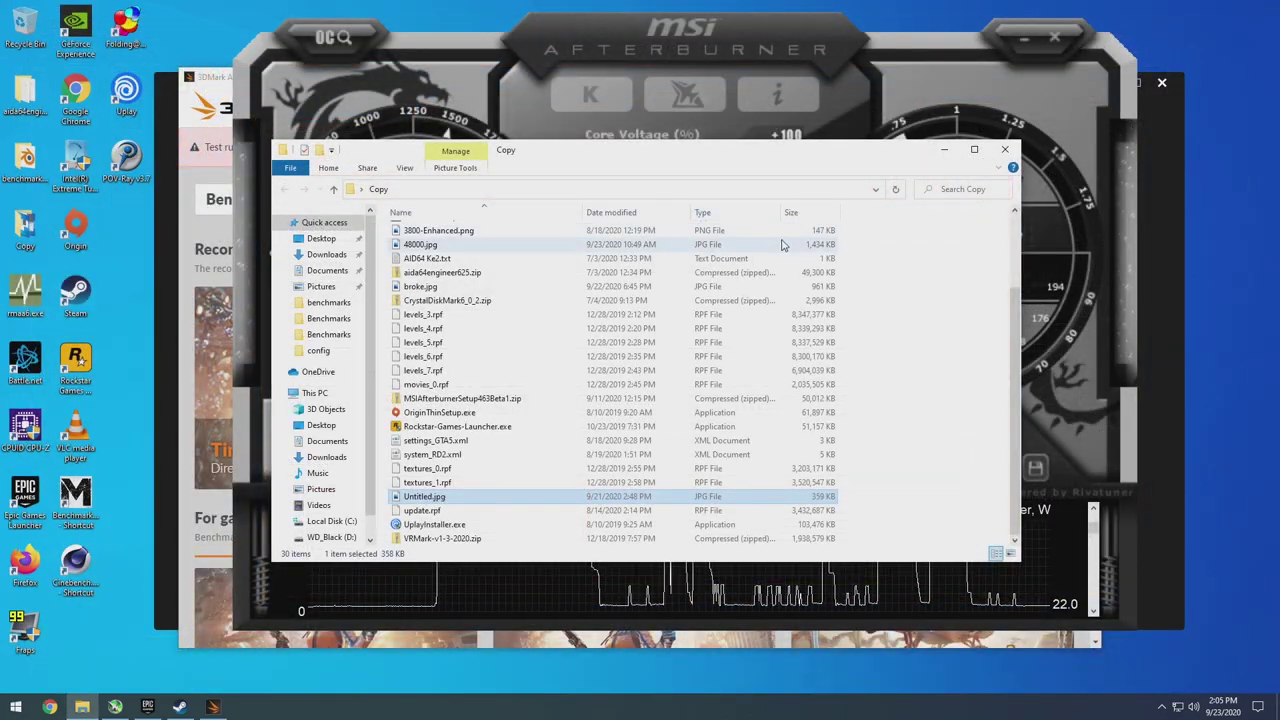
Close File Explorer and apply a +15 MHz core clock offset in Afterburner
left_click(990, 150)
left_click_drag(727, 30, 714, 30)
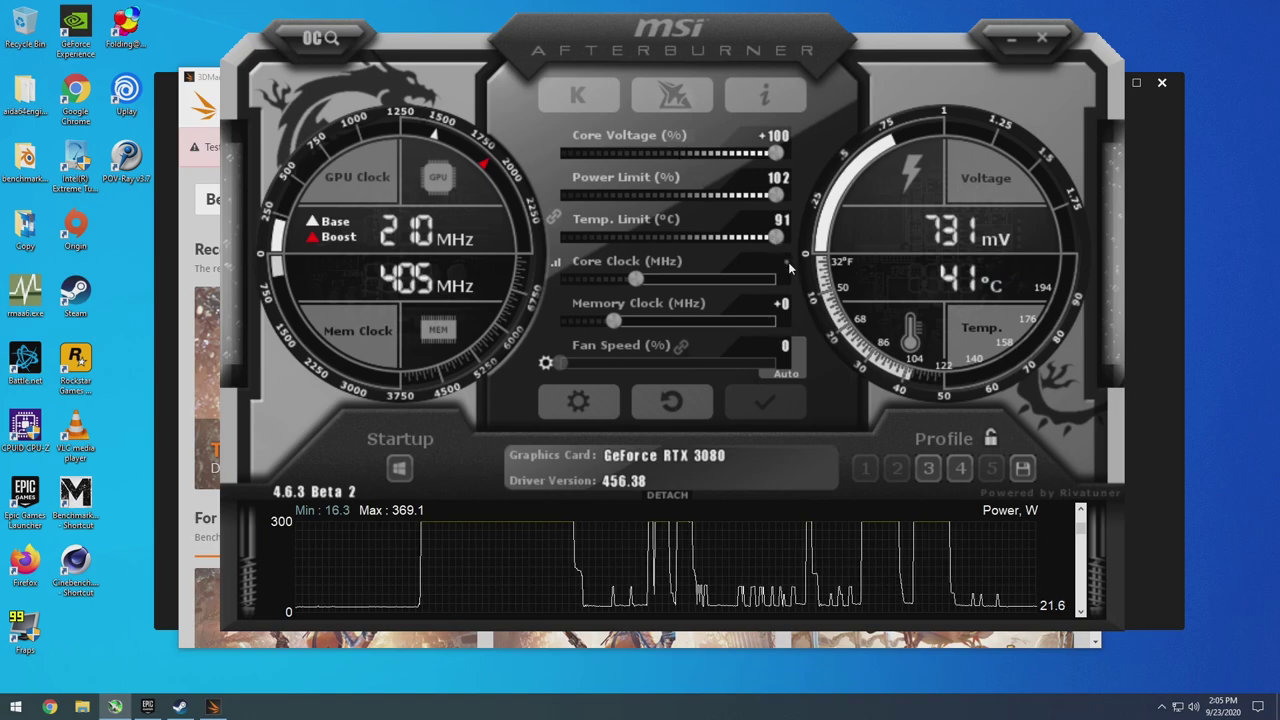
key("Left")
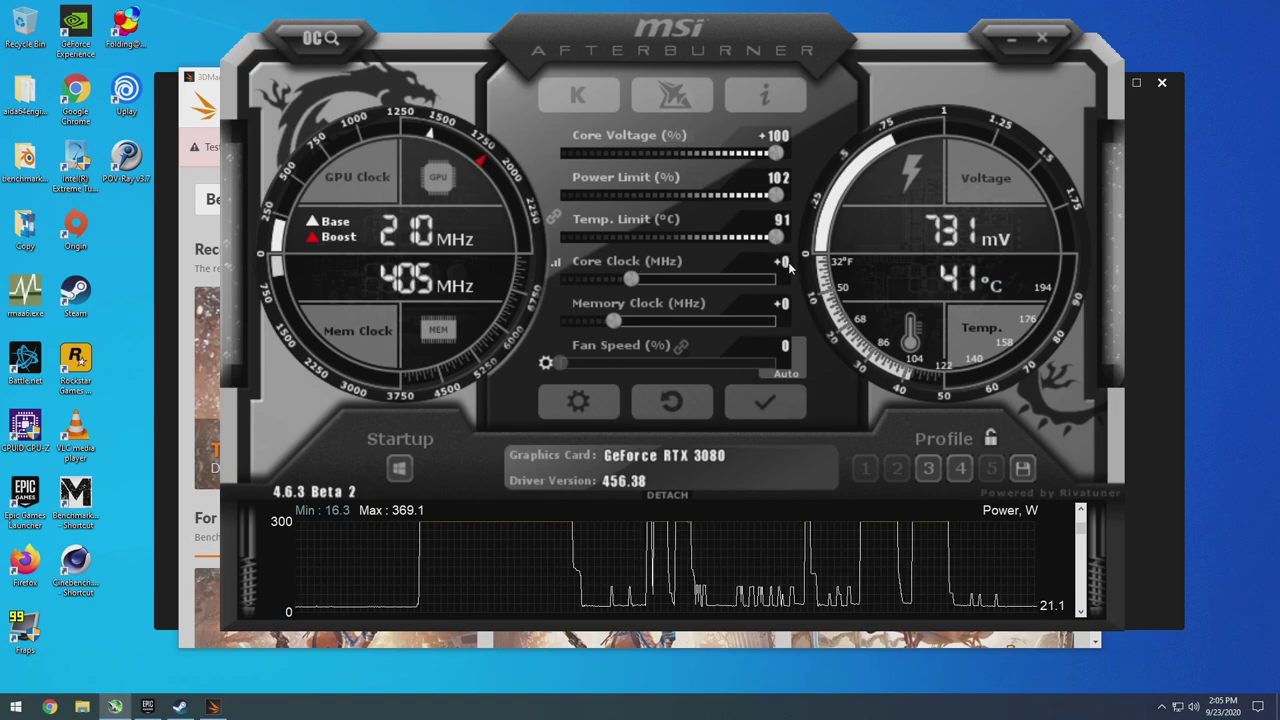
type("15")
key("Return")
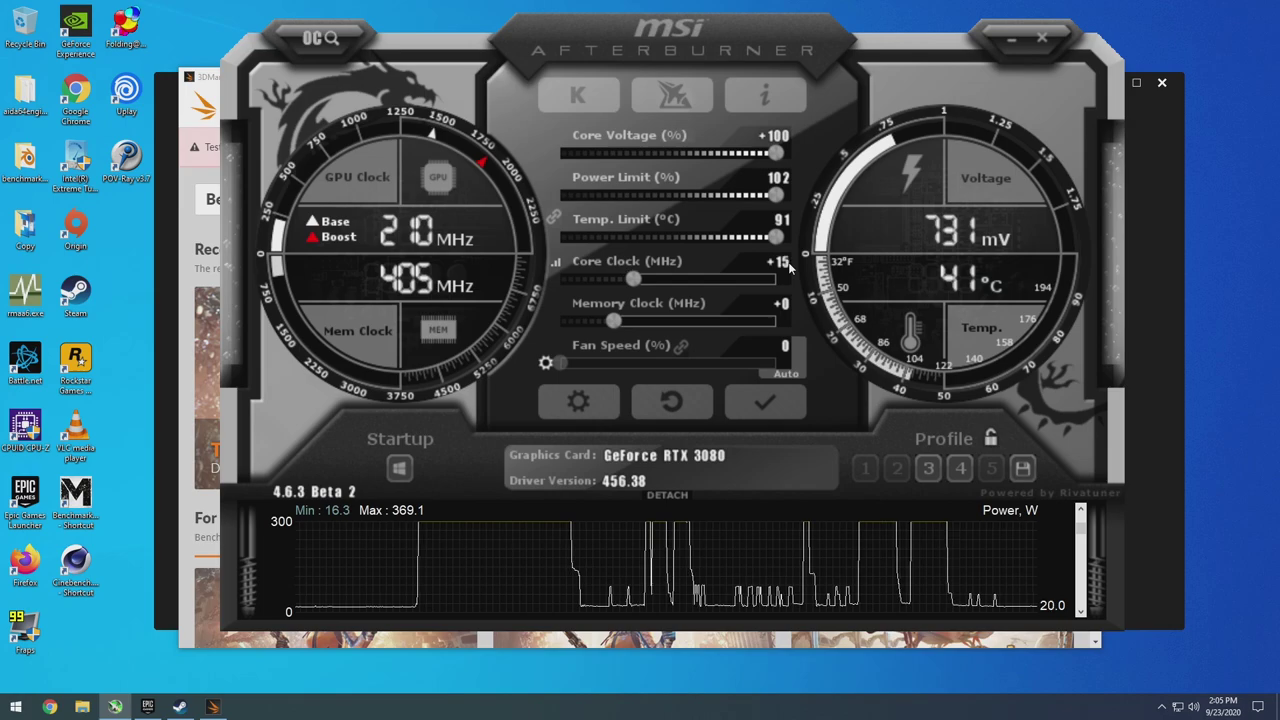
left_click(780, 406)
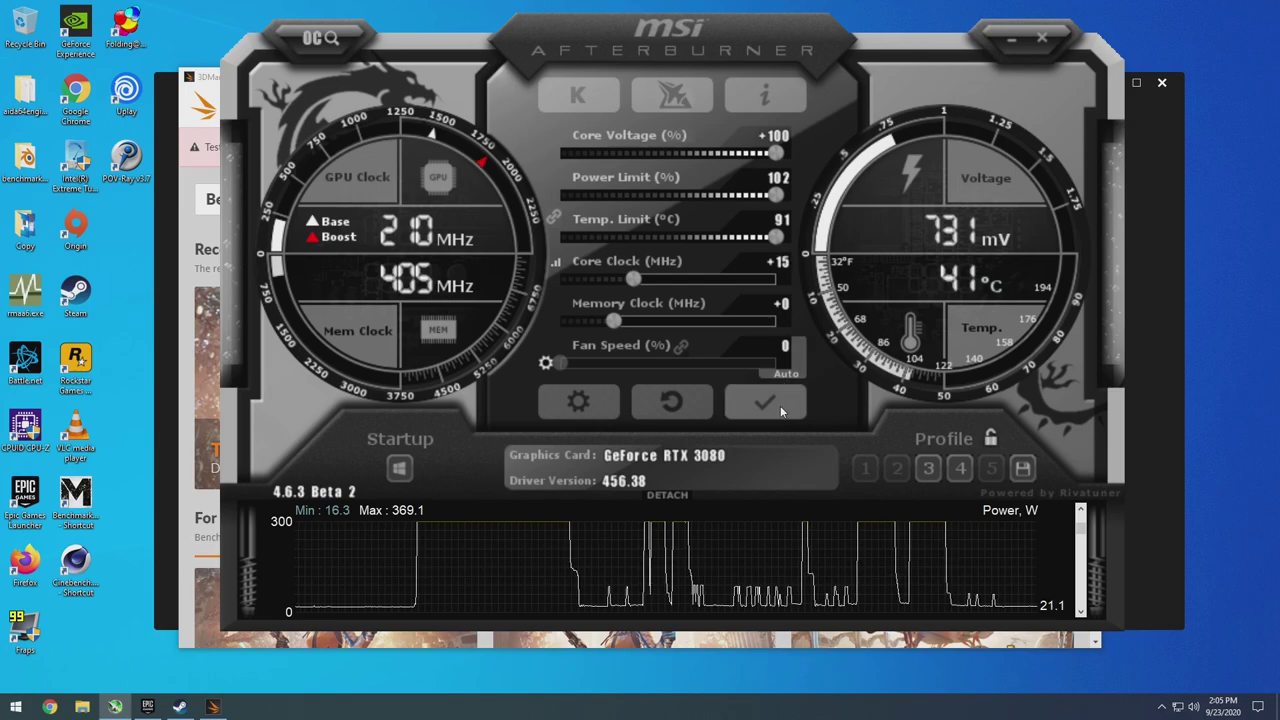
Re-apply the +15 offset, then enter +30 as the core clock offset
left_click(780, 405)
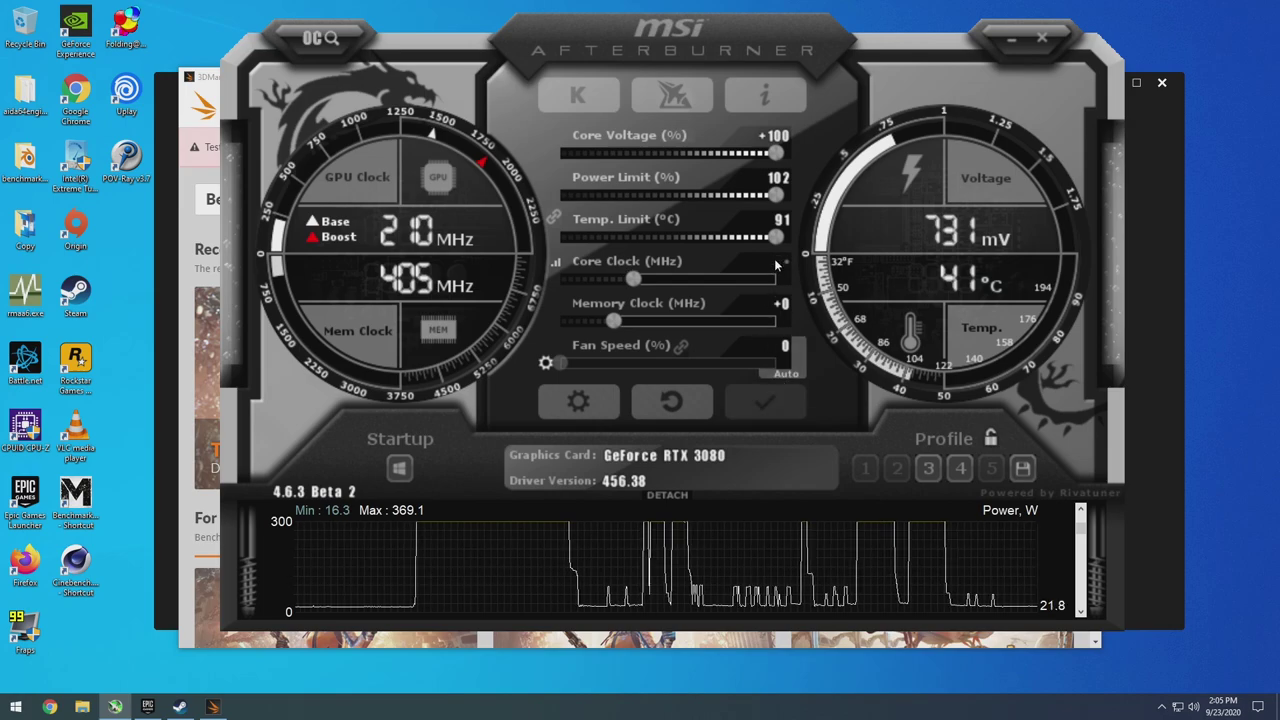
type("30")
key("Return")
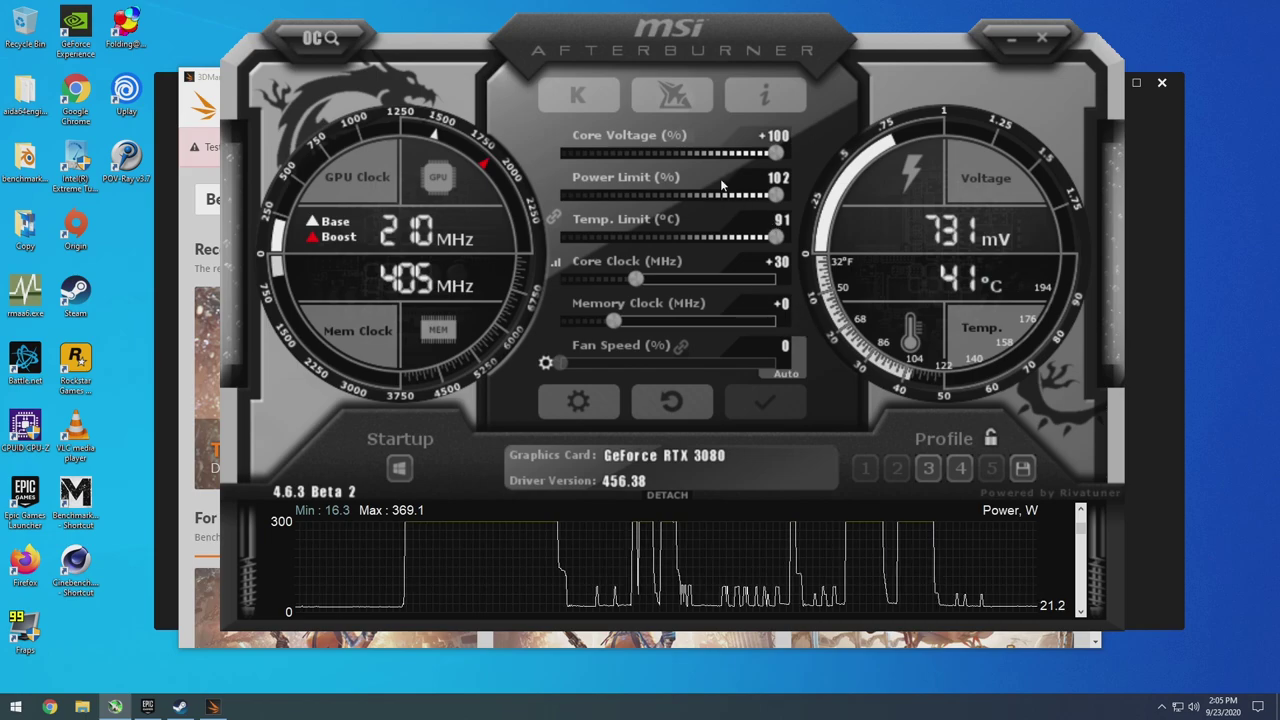
Minimize the Epic Games launcher over 3DMark and bring Afterburner to the front
left_click(204, 84)
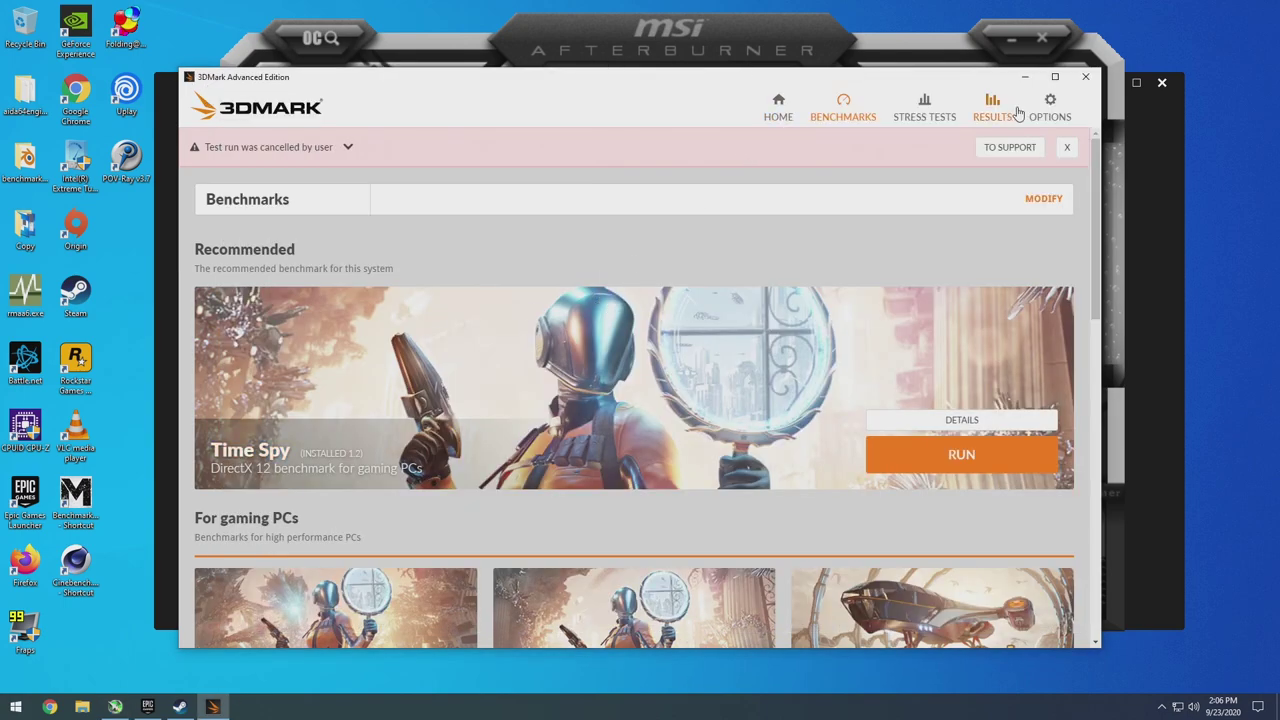
left_click(1143, 110)
left_click(1110, 83)
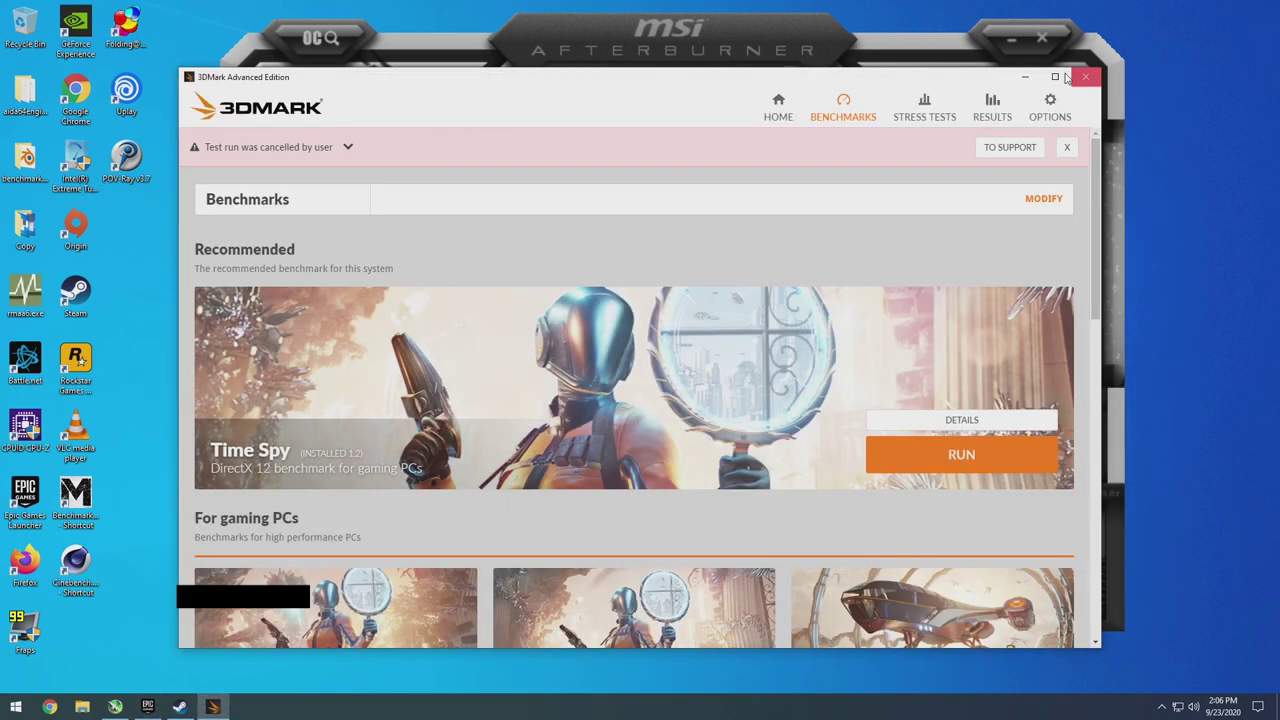
left_click(1066, 58)
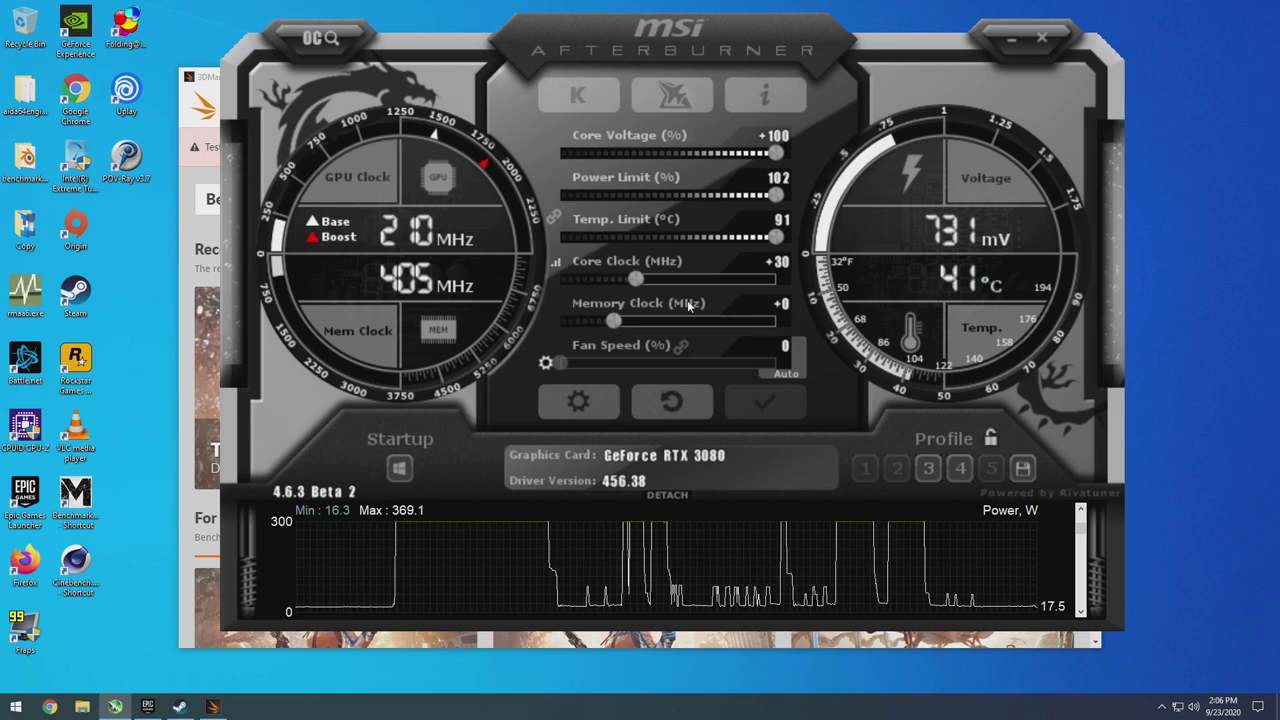
Set the core clock offset to +0 and apply it
left_click(772, 262)
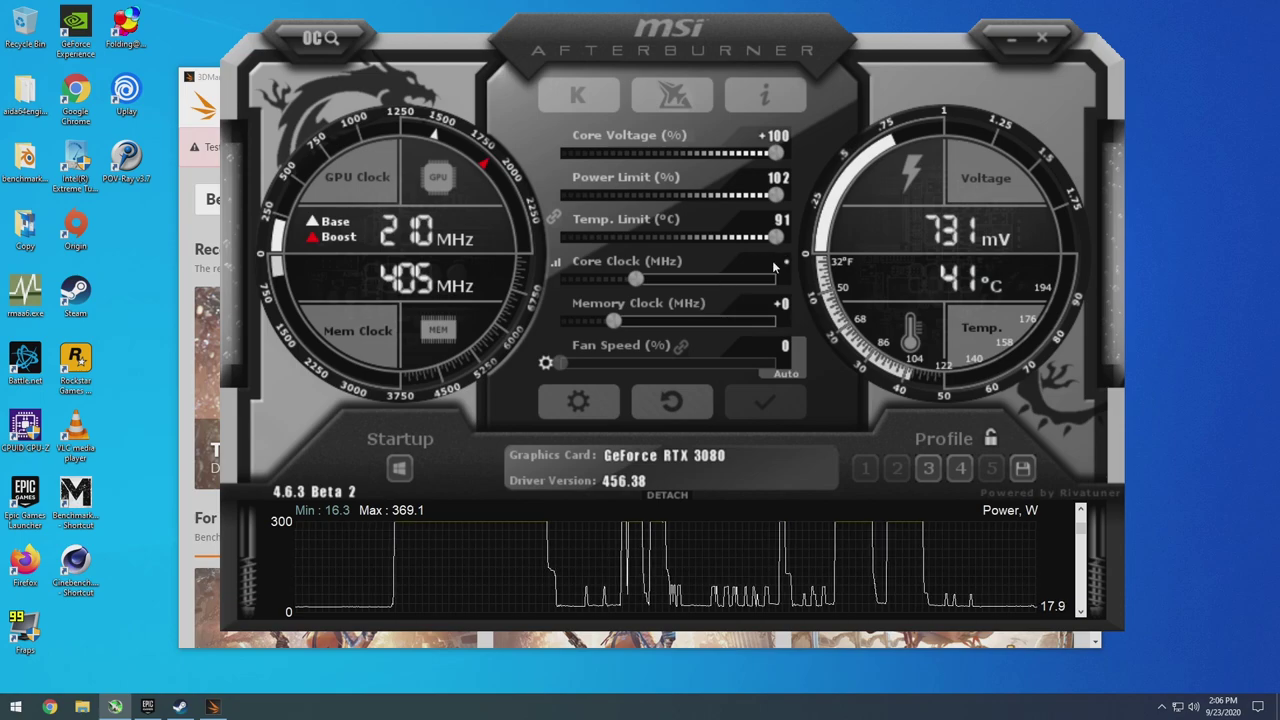
type("0")
key("Return")
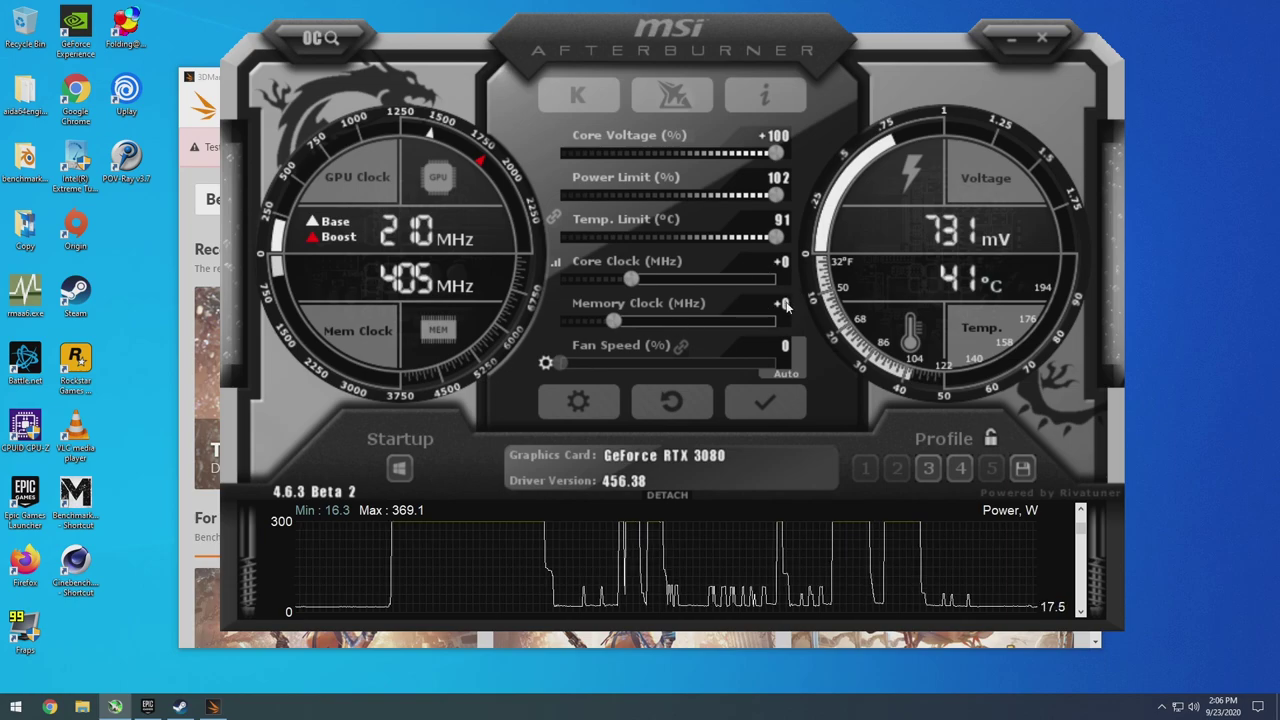
left_click(768, 399)
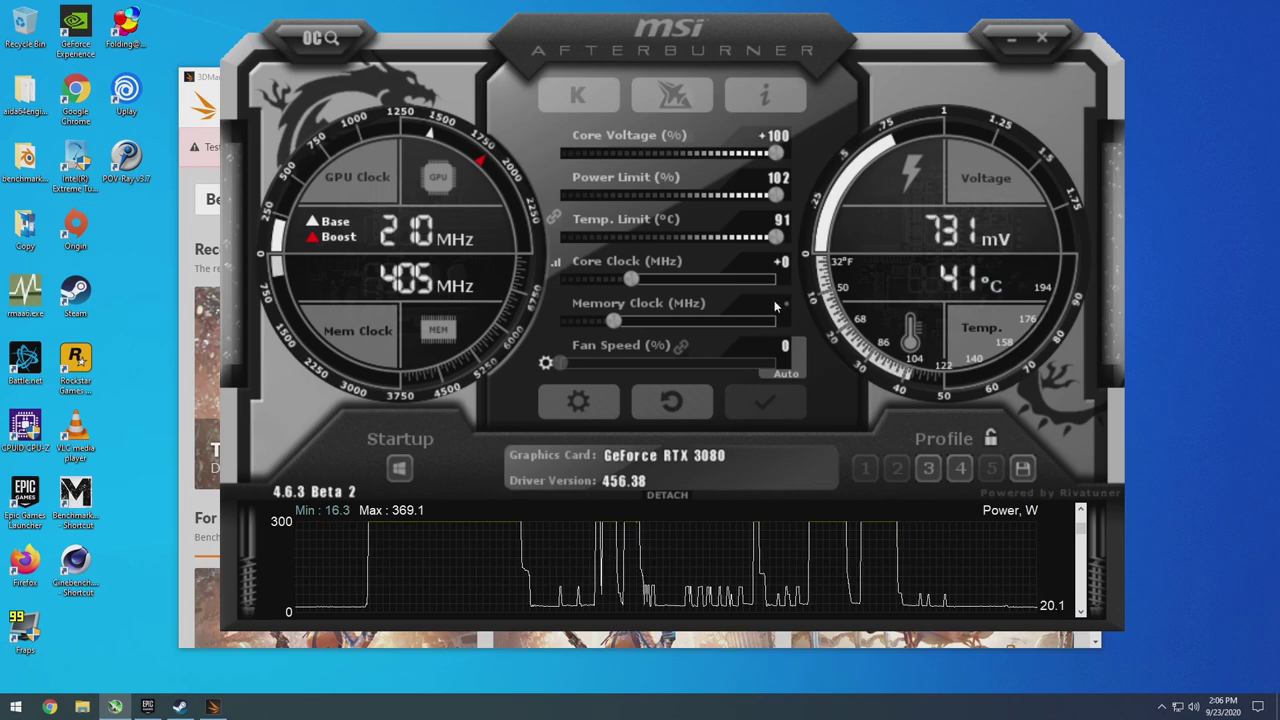
Apply a +800 MHz memory clock offset, then enter +400 in its place
type("800")
key("Return")
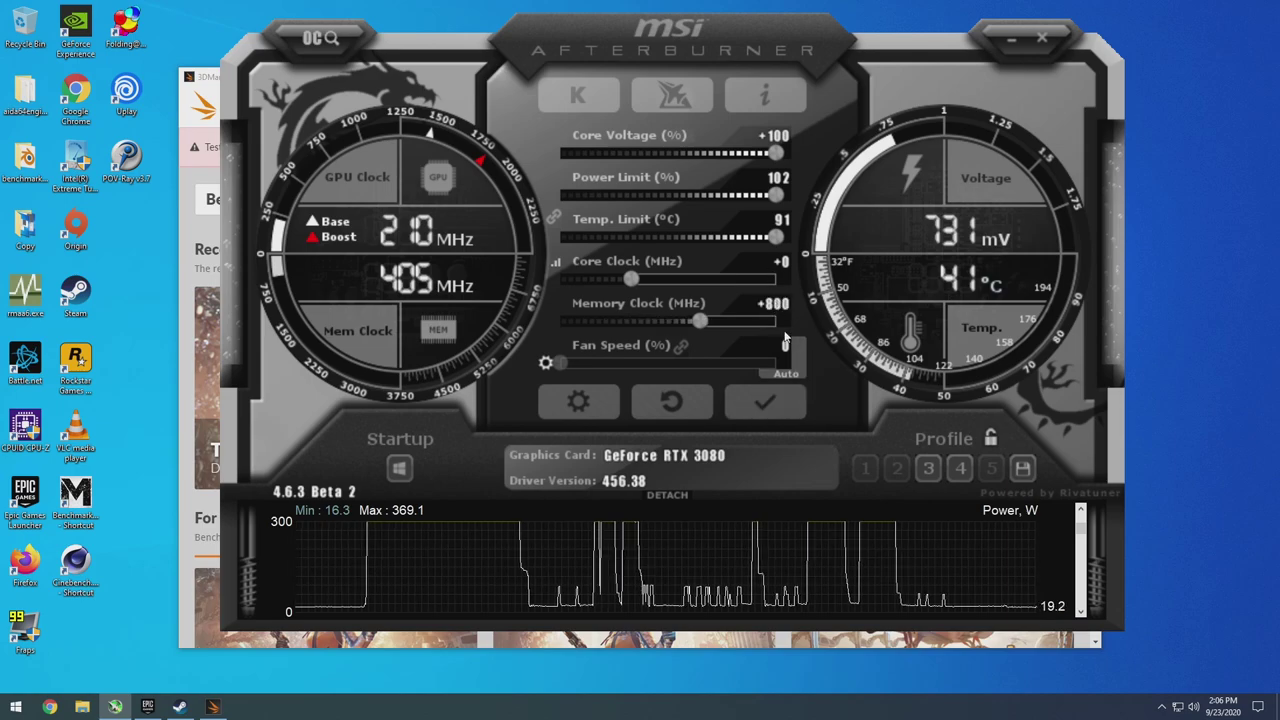
left_click(788, 396)
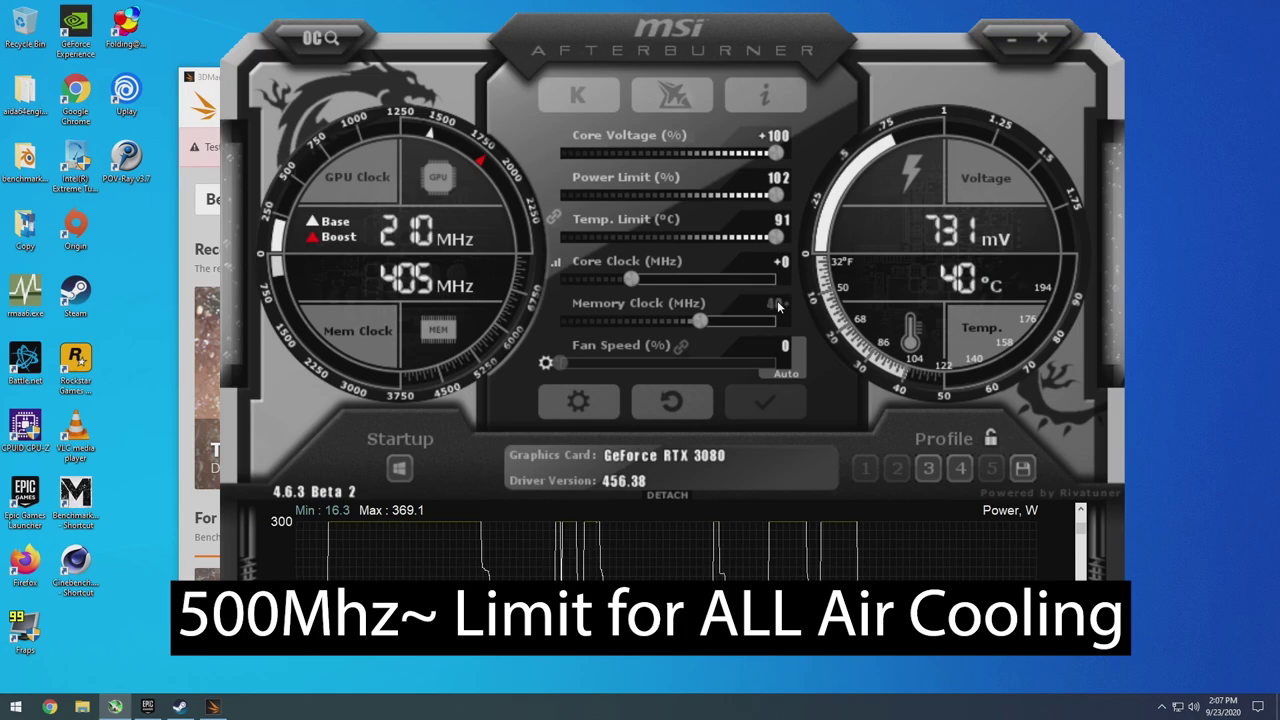
type("400")
key("Return")
Apply the +400 MHz memory offset, then switch to 3DMark and back to Afterburner
left_click(772, 390)
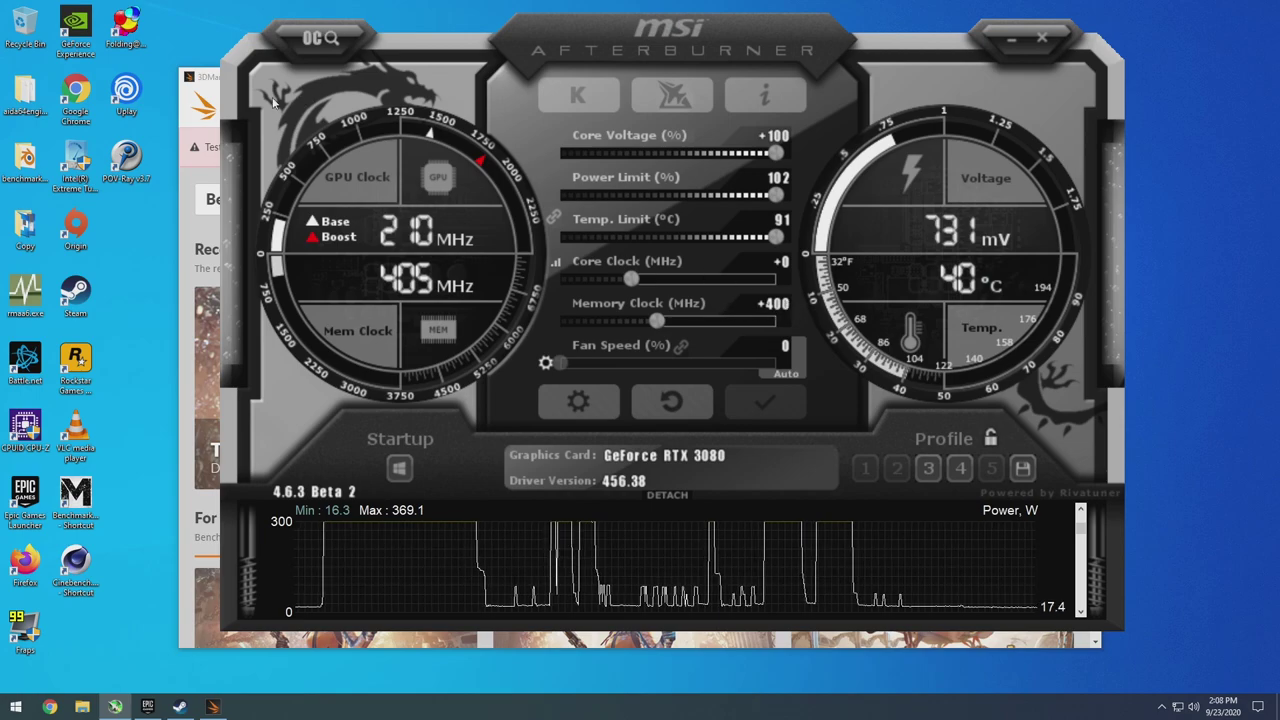
left_click(214, 95)
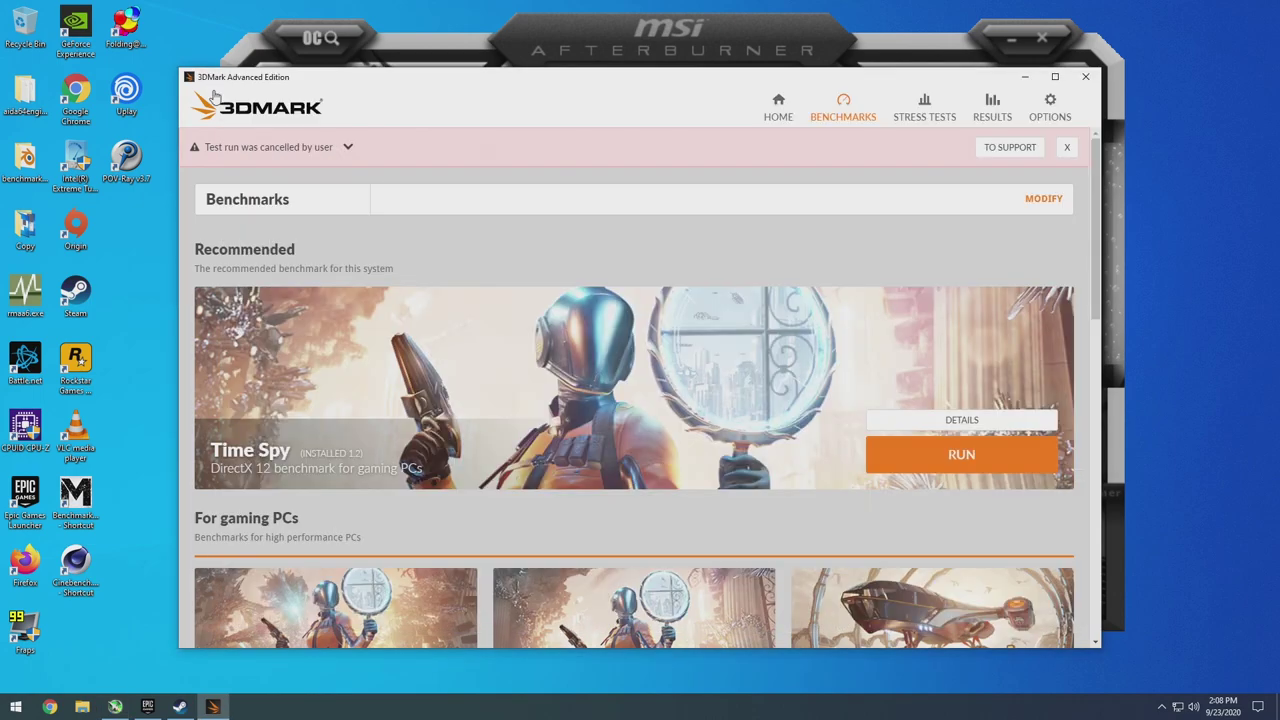
left_click(614, 27)
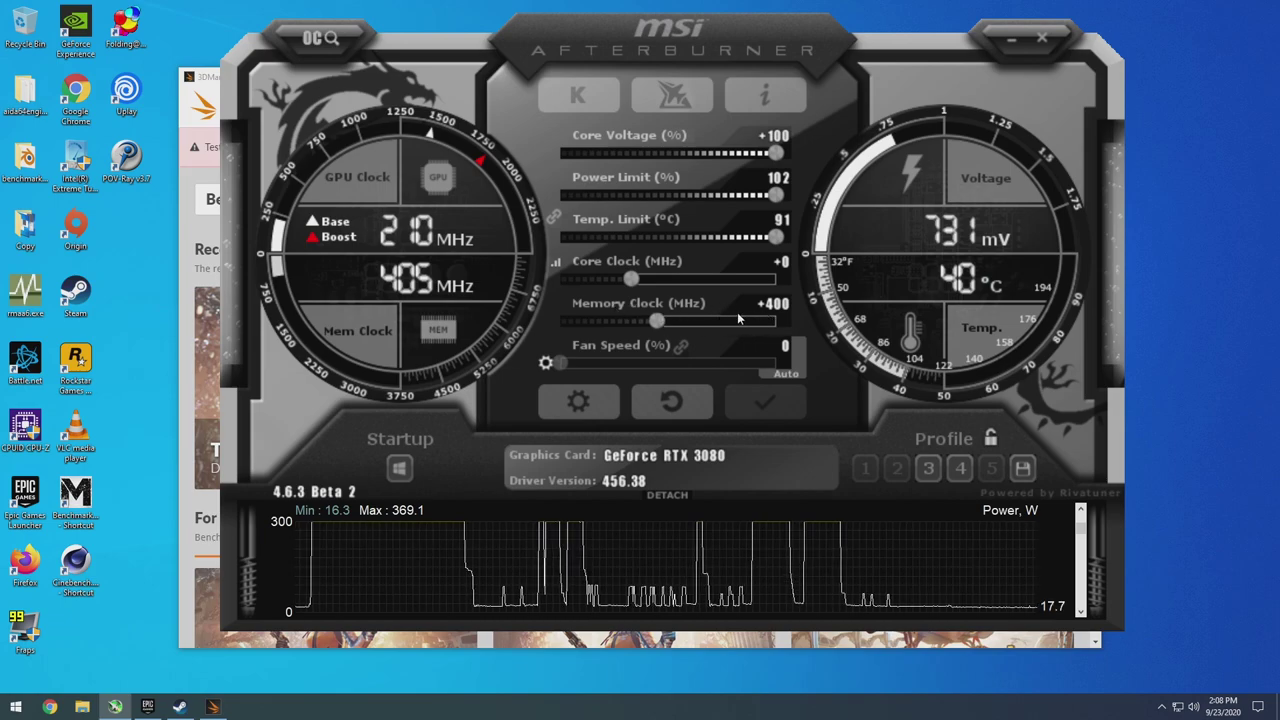
left_click(773, 311)
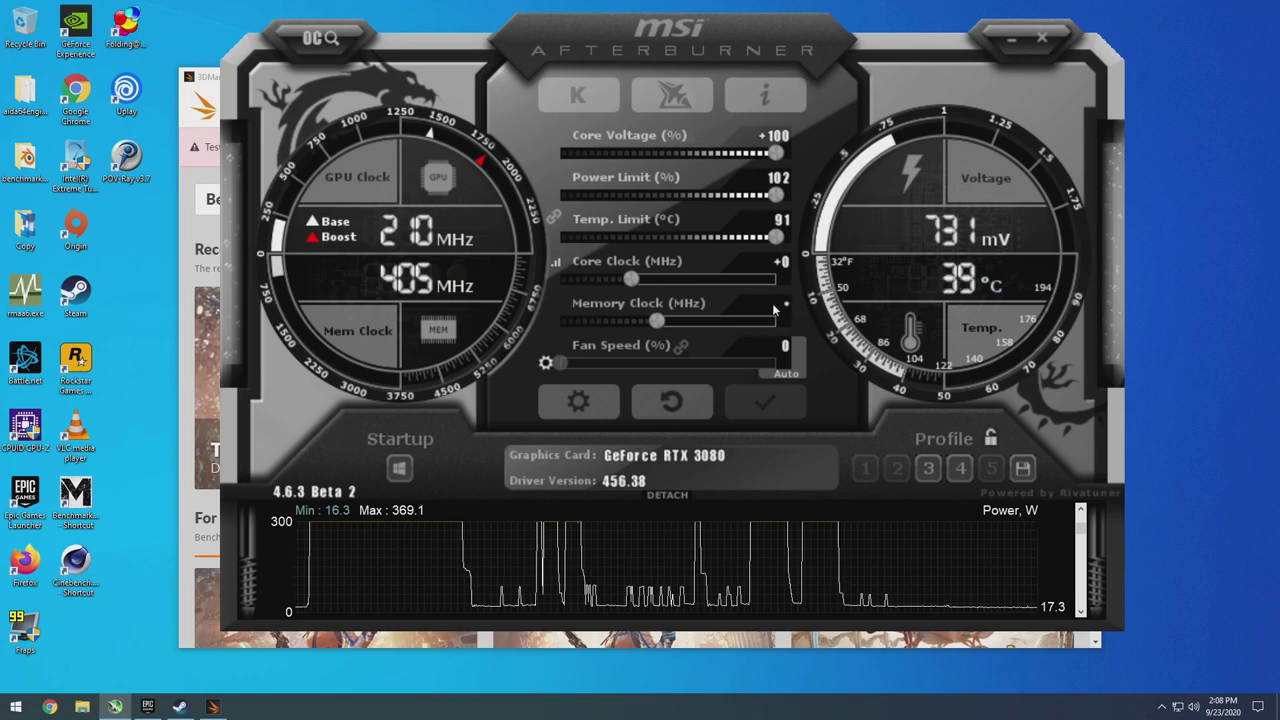
type("25")
key("Return")
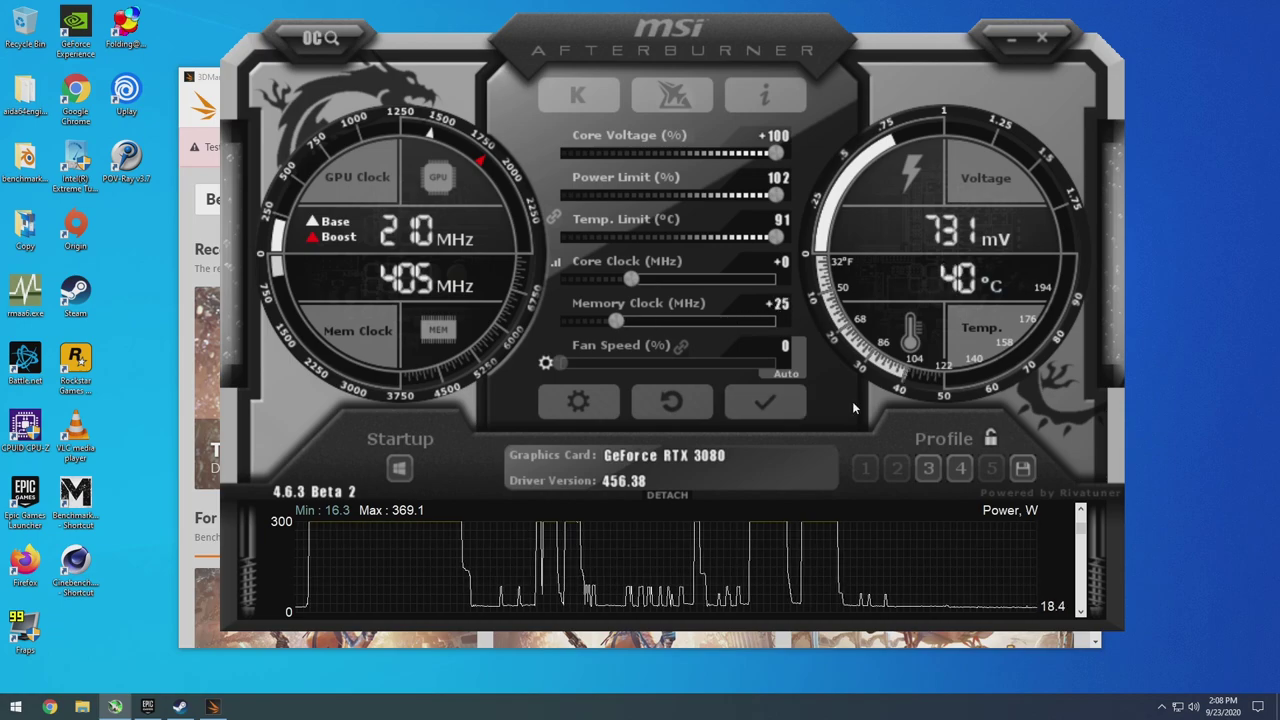
left_click(797, 405)
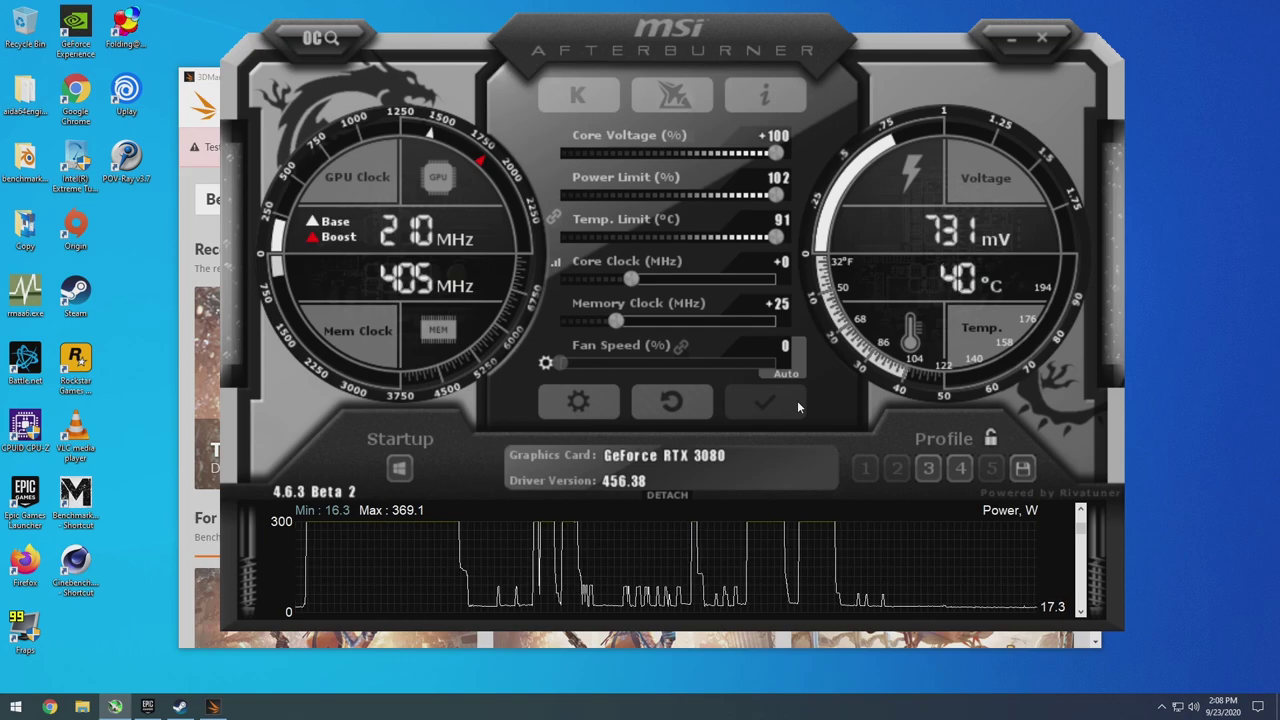
left_click(783, 317)
type("400")
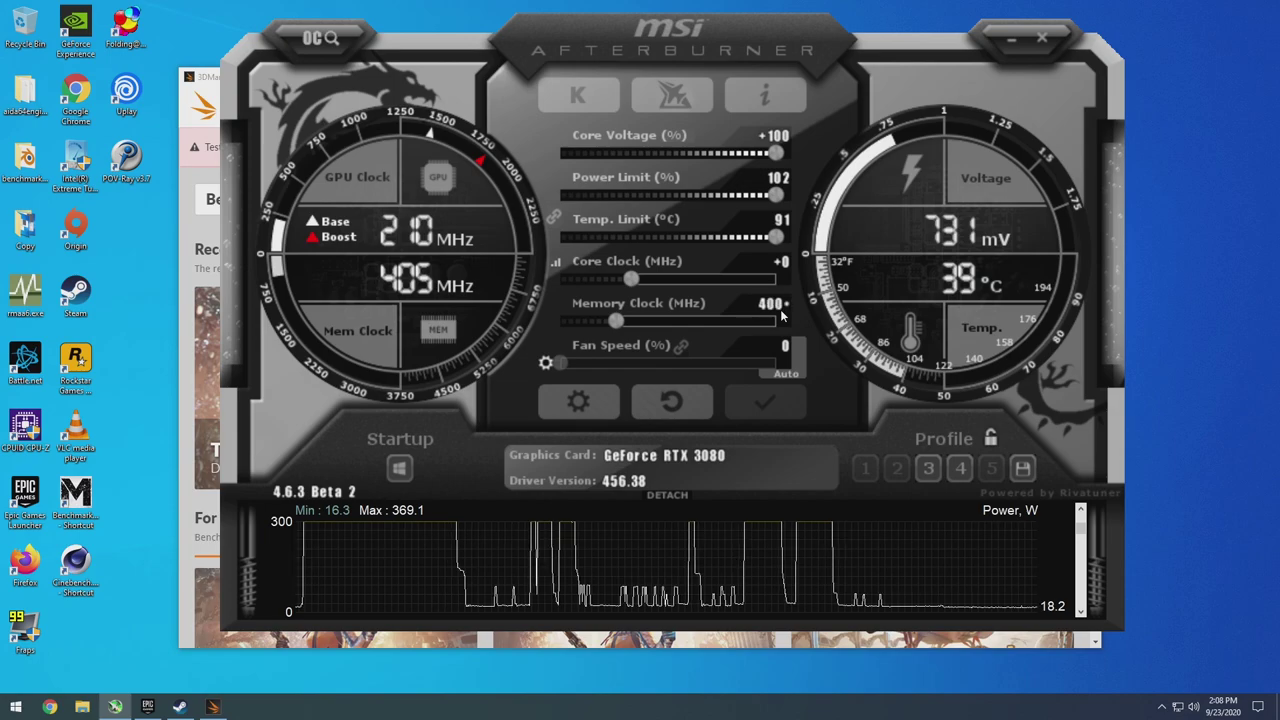
key("Return")
left_click(772, 400)
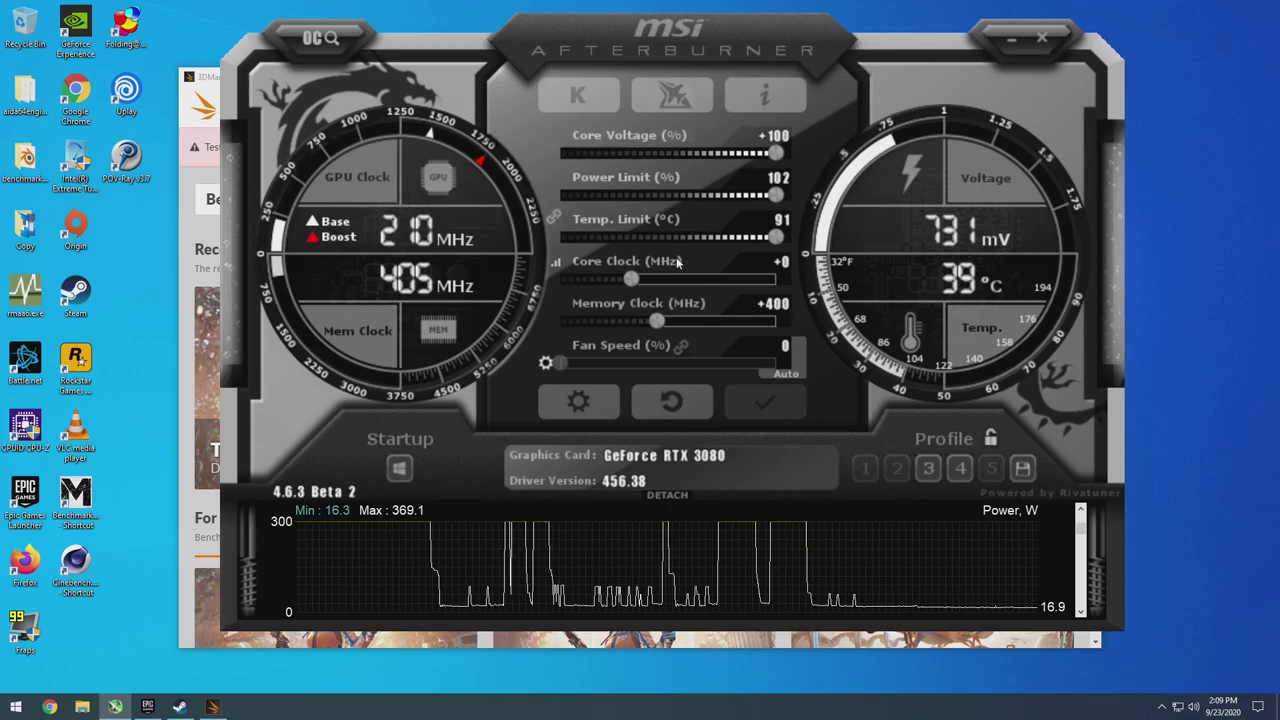
key("alt+Tab")
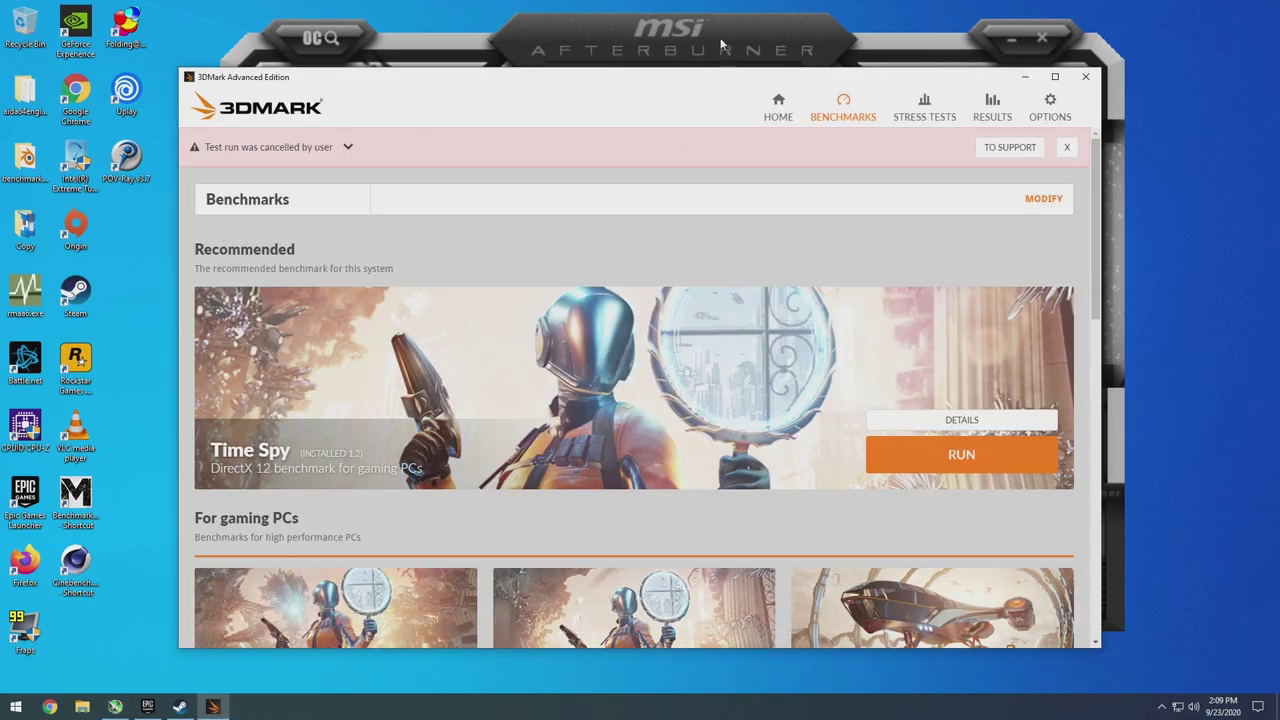
Set the Afterburner core clock offset to +30 and apply it with the +400 memory offset
left_click(900, 104)
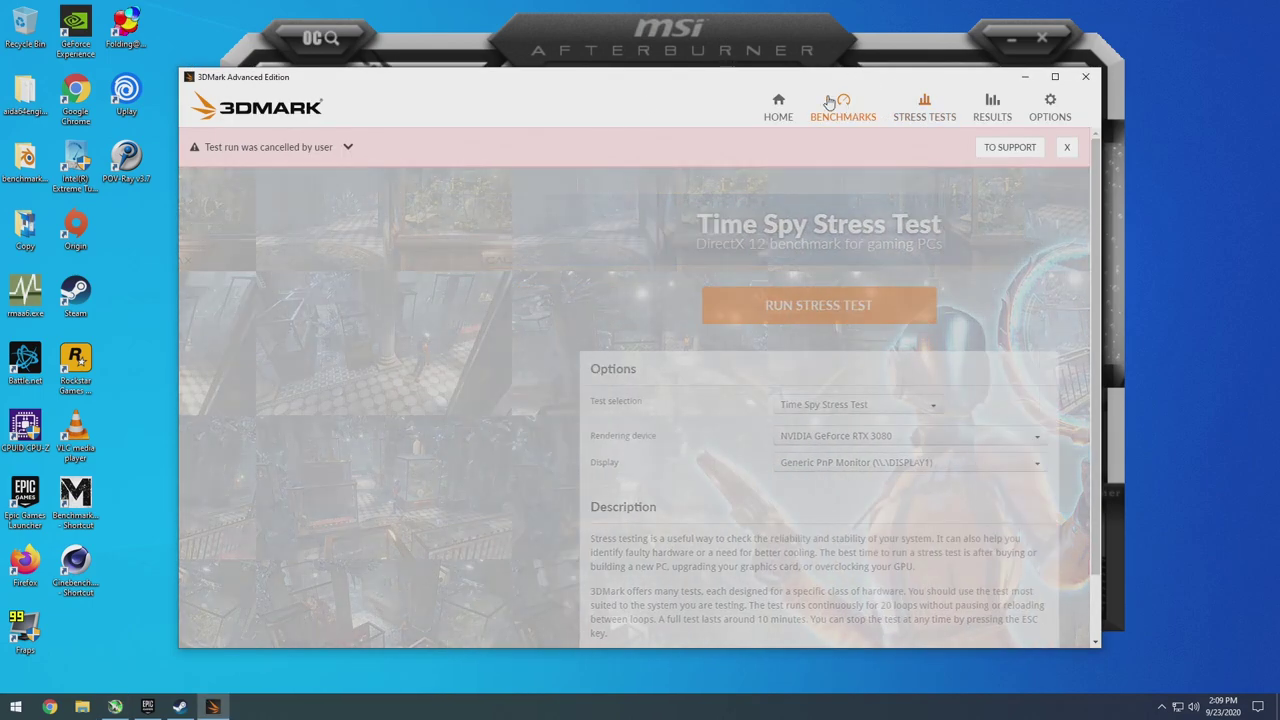
left_click(709, 22)
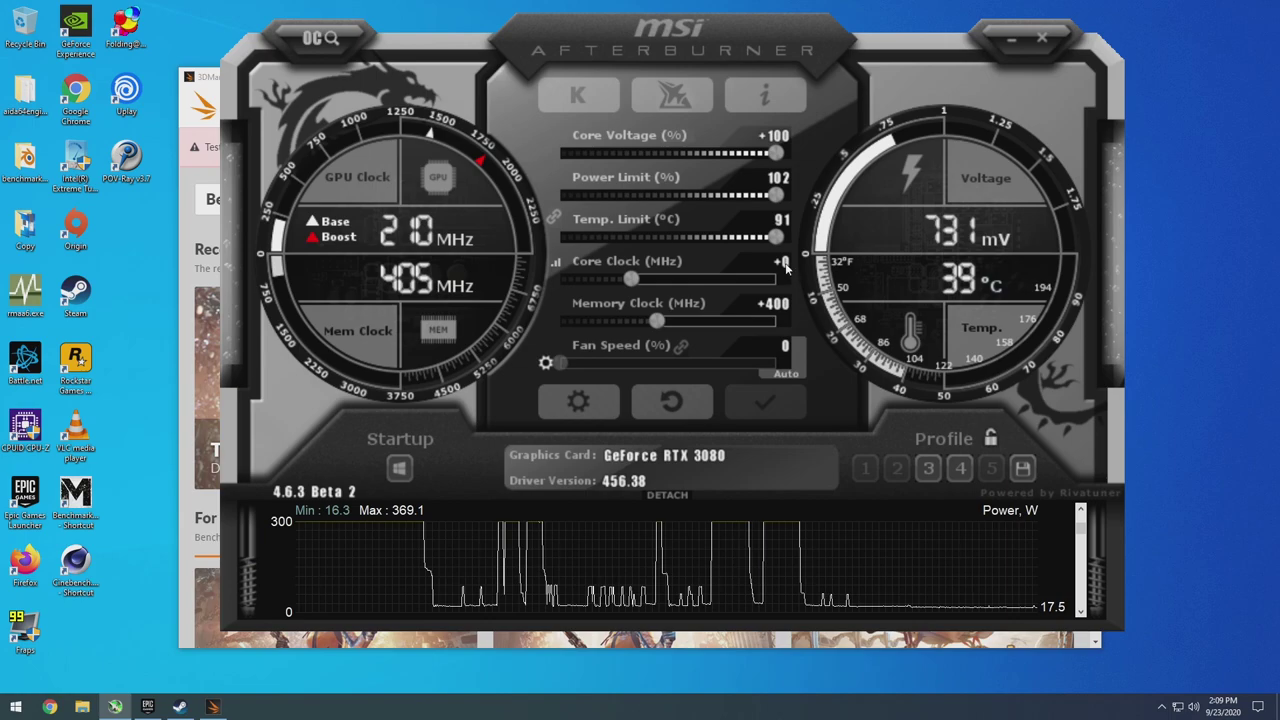
type("30")
key("Return")
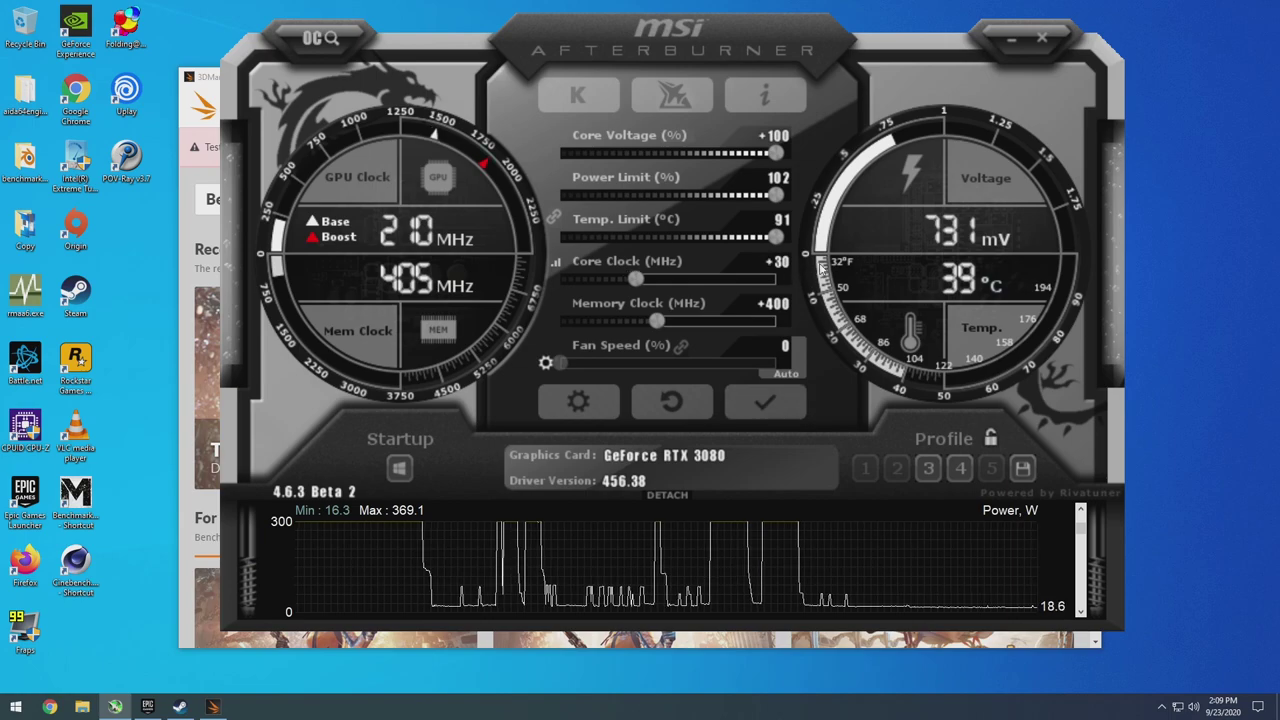
left_click(748, 405)
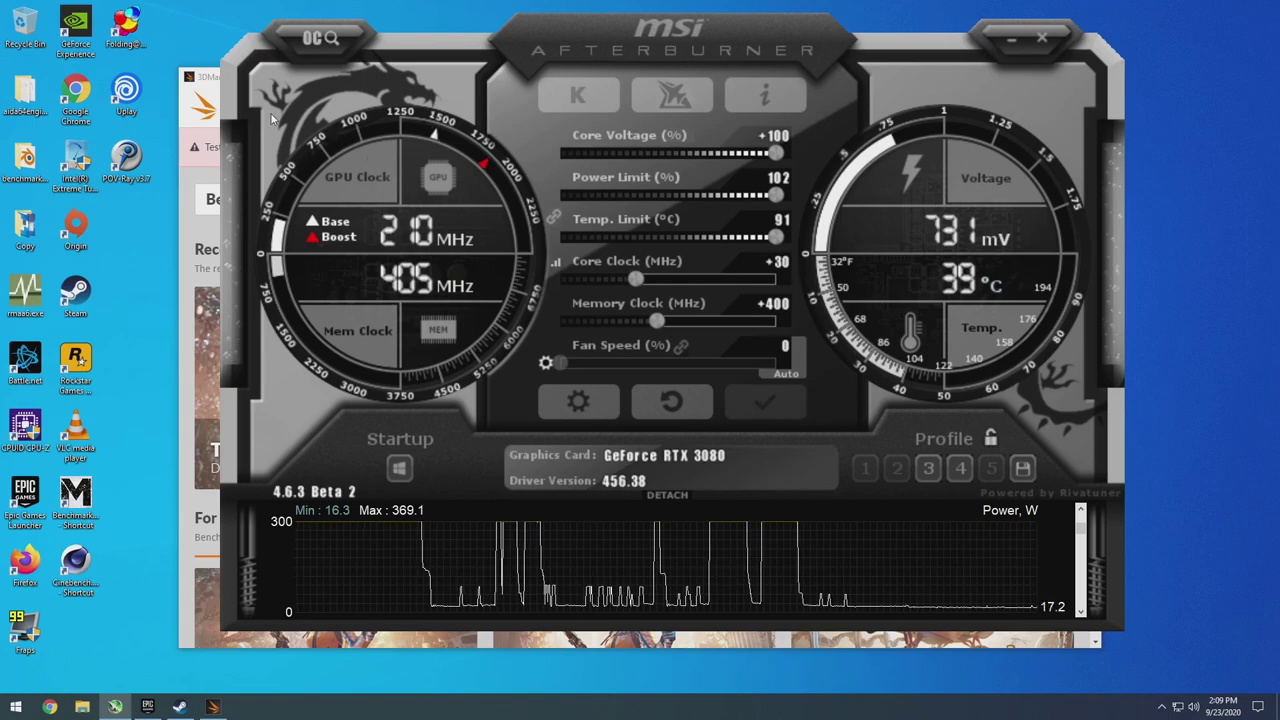
left_click(201, 94)
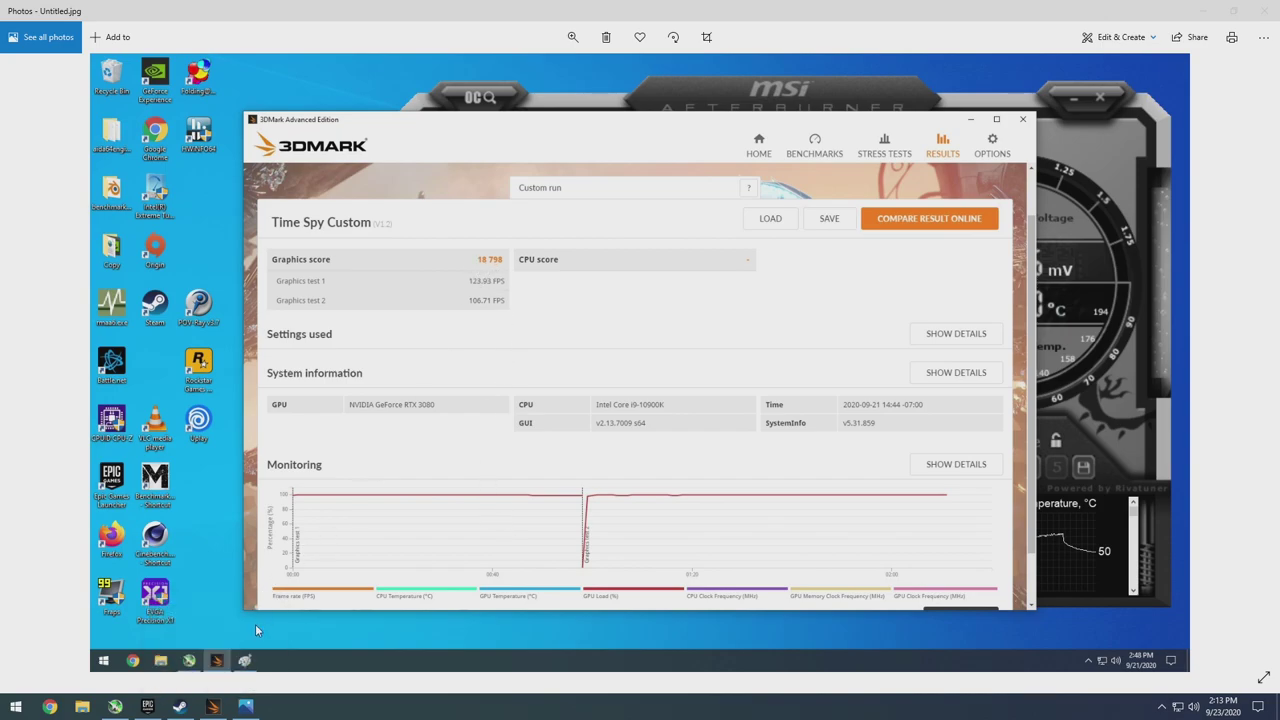
Compare the new Time Spy graphics score of 19,149 with the earlier 18,798 screenshot, then close Photos
left_click(213, 706)
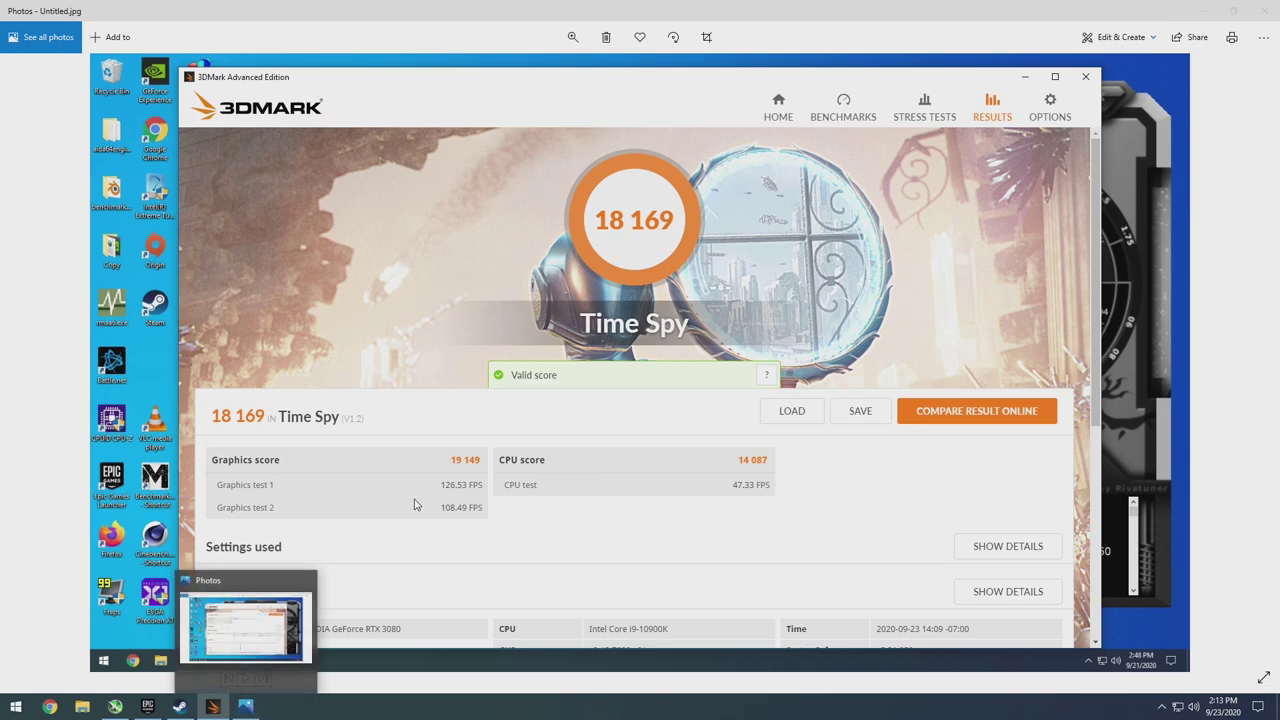
left_click(243, 708)
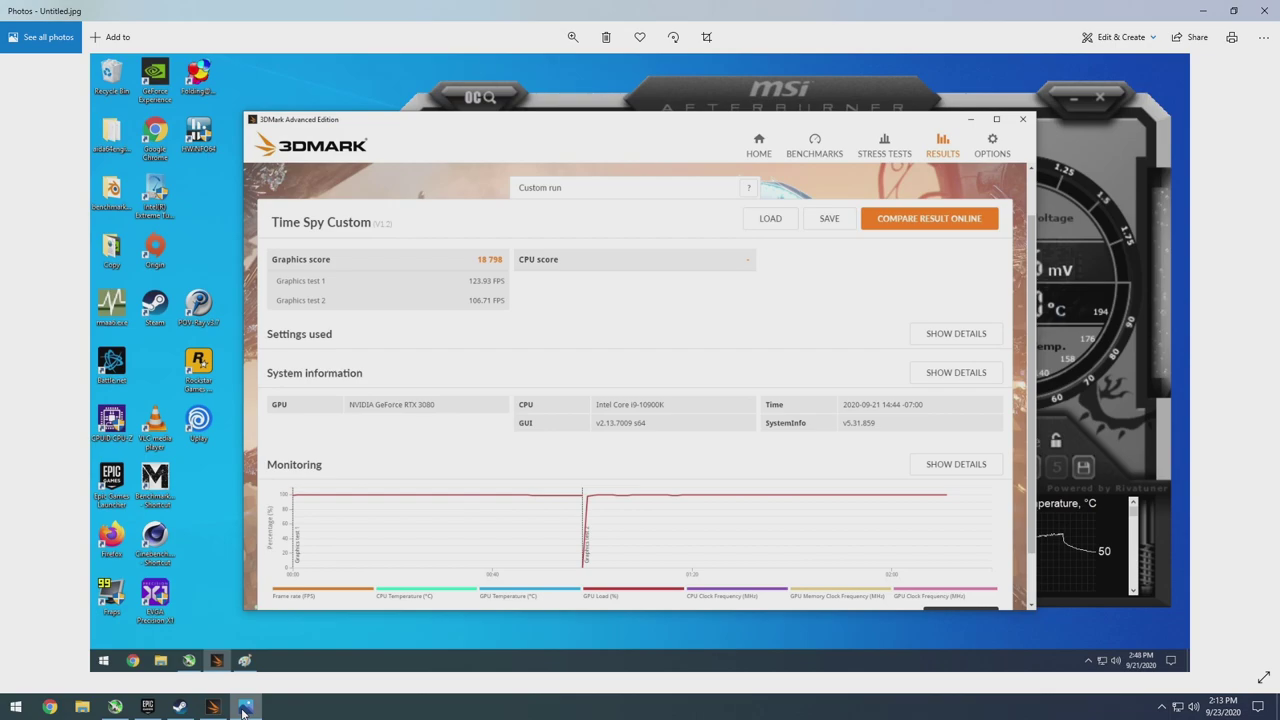
left_click(212, 707)
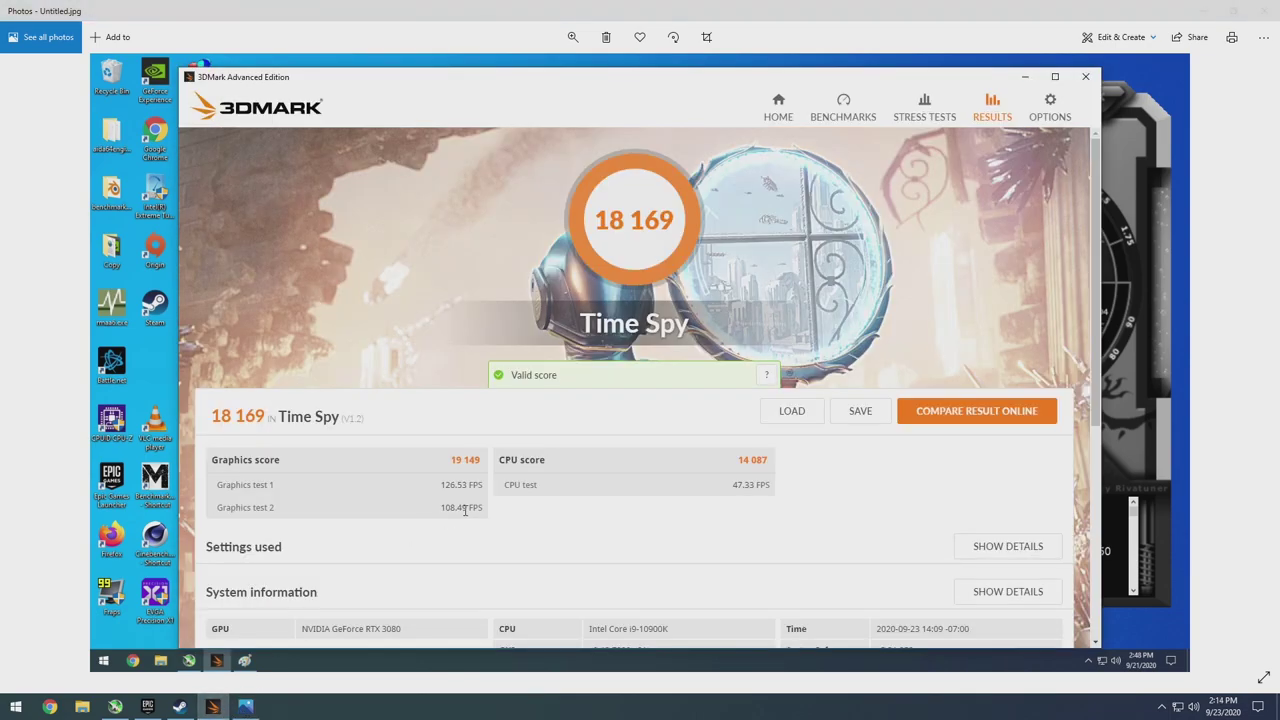
left_click(245, 708)
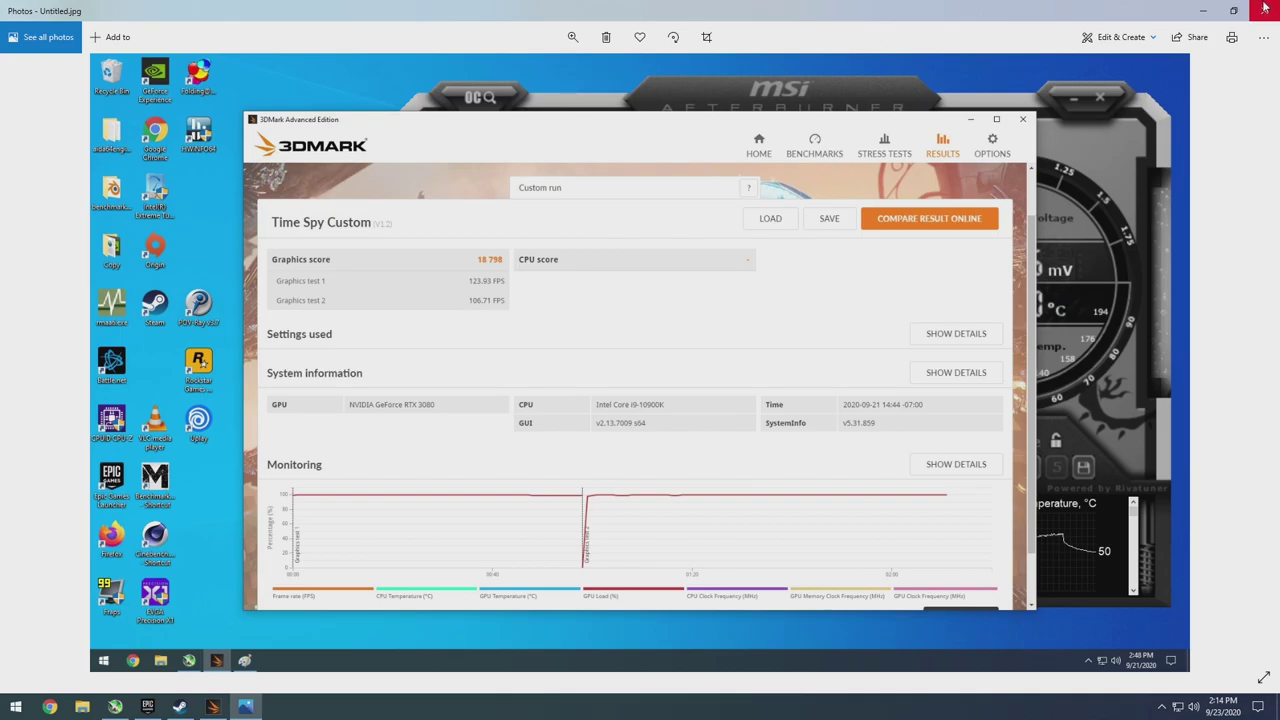
left_click(1264, 8)
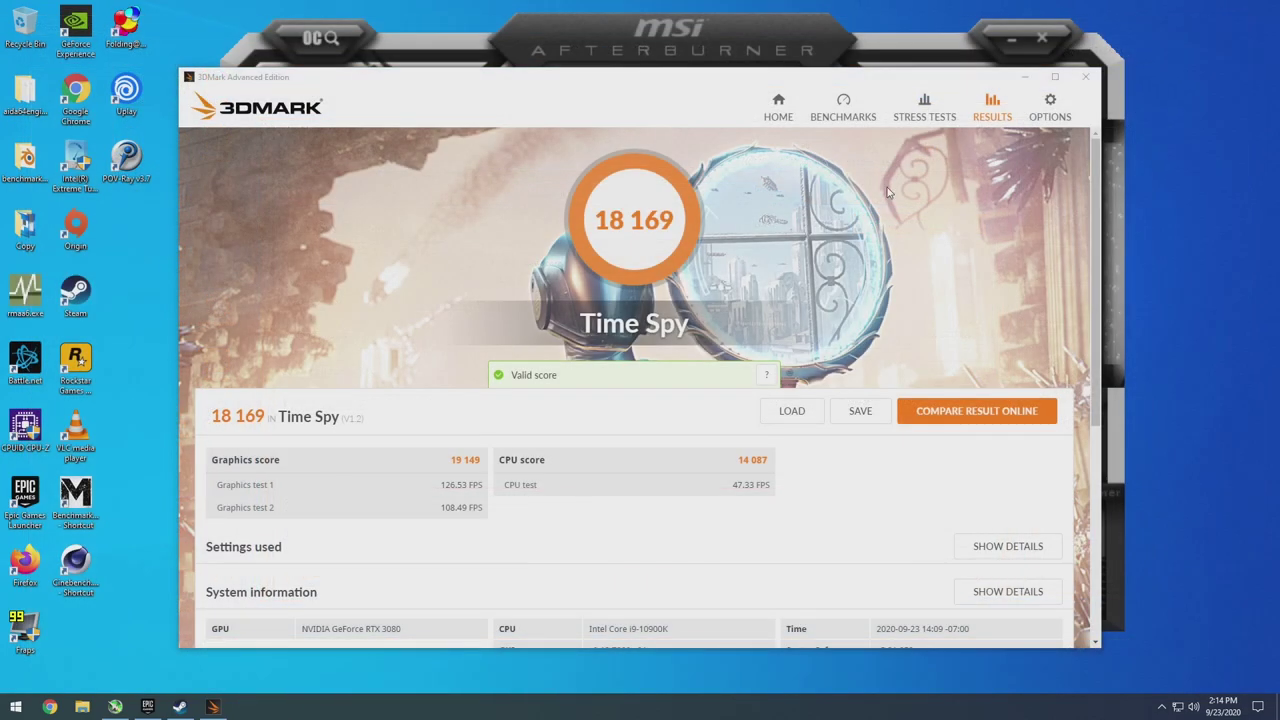
left_click(1086, 76)
Move the MSI Afterburner window slightly left on the desktop
left_click_drag(776, 29, 726, 36)
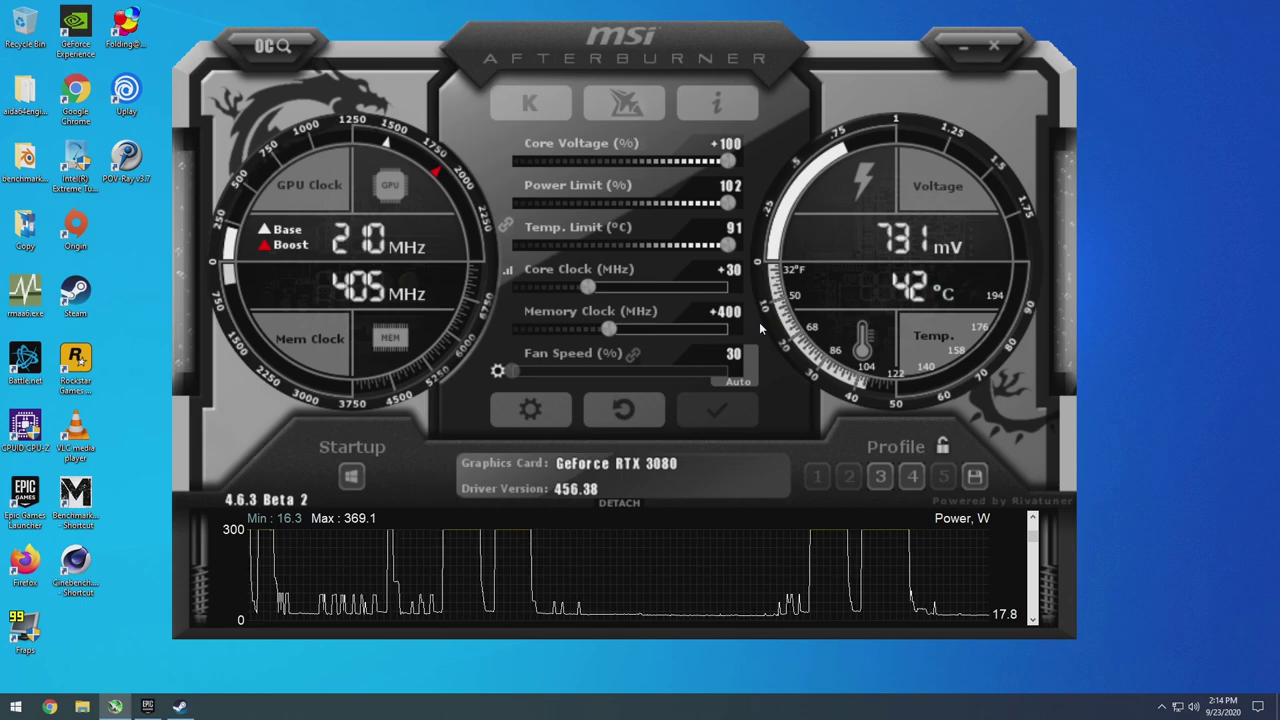
left_click_drag(674, 38, 718, 39)
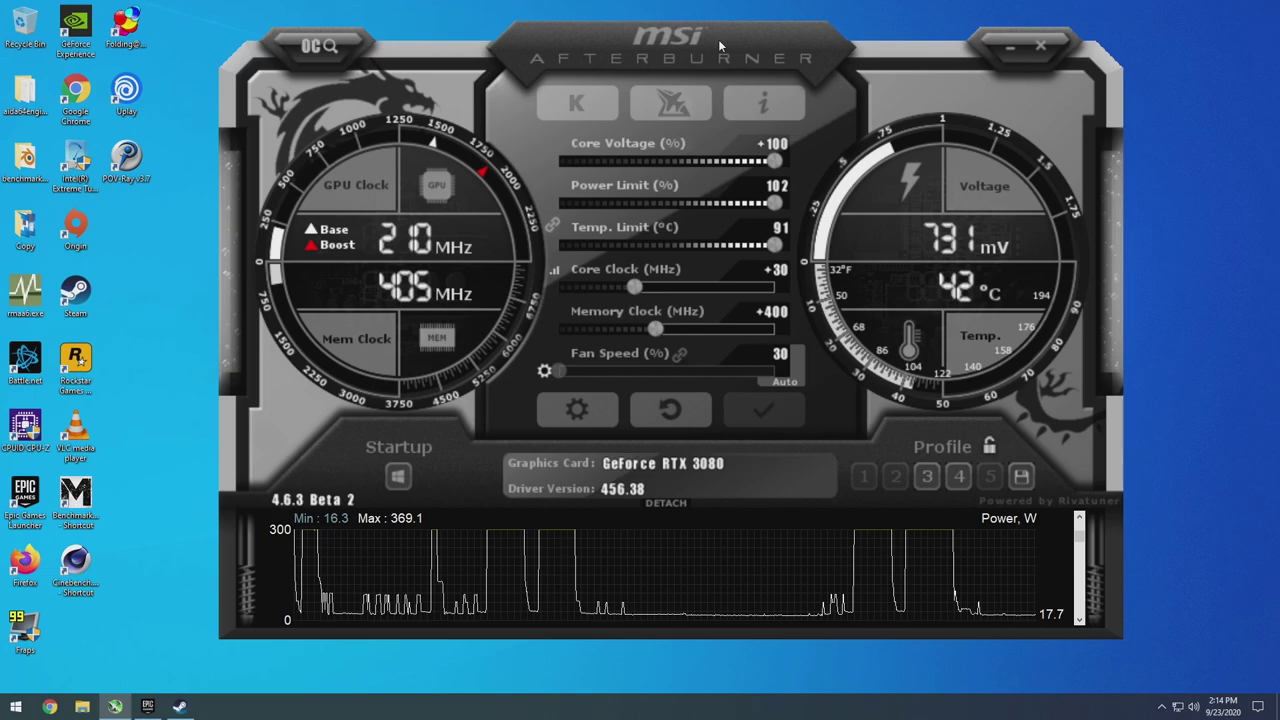